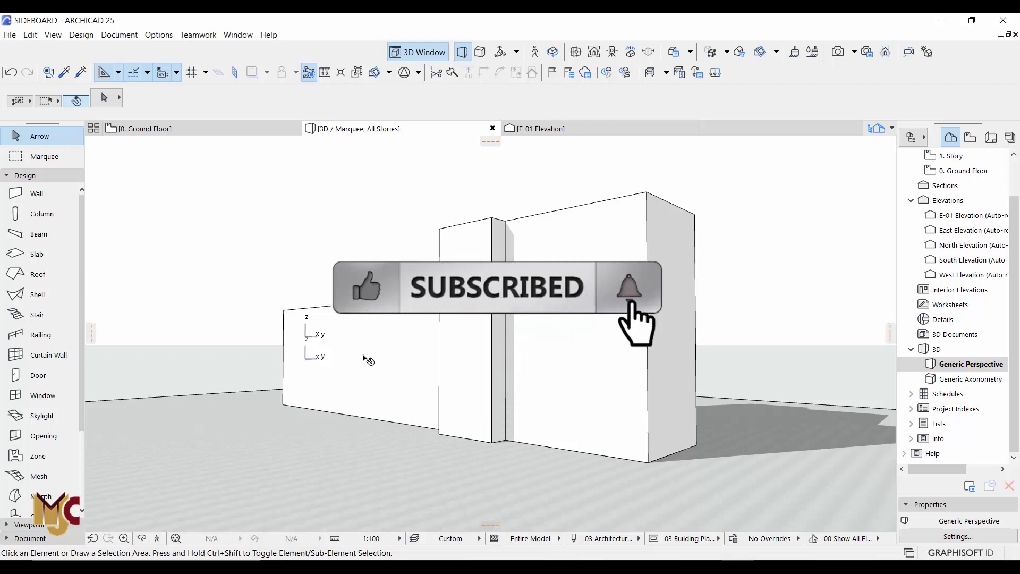
# Step: Examine the block model from several angles in 3D and its outline on the Ground Floor plan
pyautogui.keyDown('shift'); pyautogui.moveTo(389, 401); pyautogui.dragTo(379, 364, button='middle'); pyautogui.keyUp('shift')
pyautogui.moveTo(378, 365); pyautogui.dragTo(567, 306)
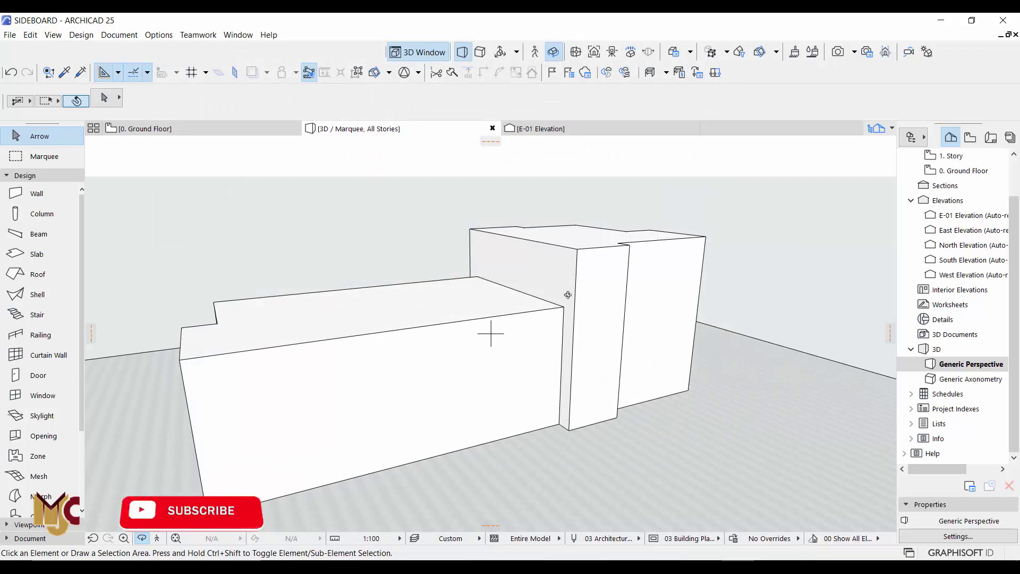
pyautogui.moveTo(576, 294); pyautogui.dragTo(584, 256)
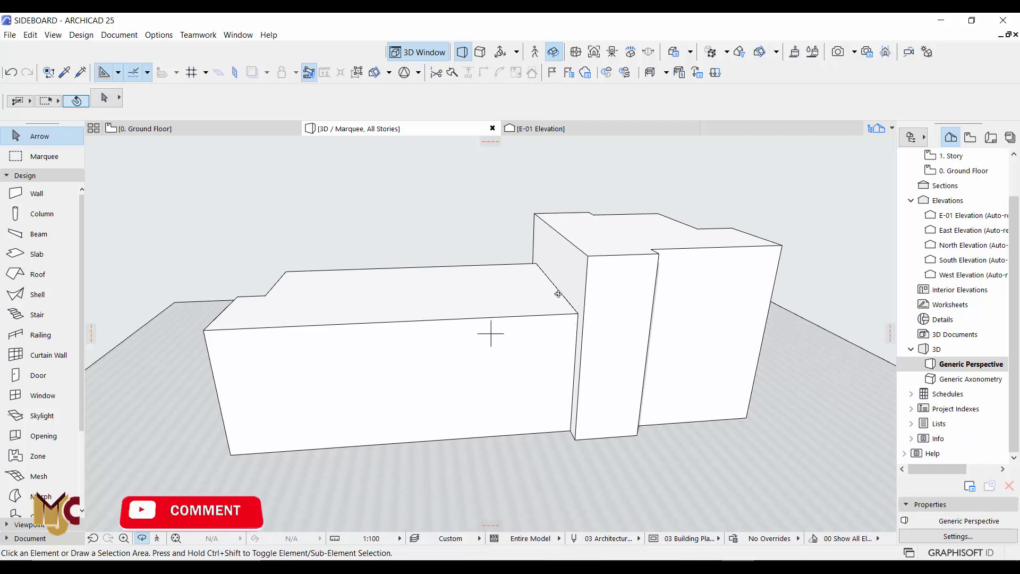
pyautogui.press('F2')
pyautogui.scroll(5, 467, 287)
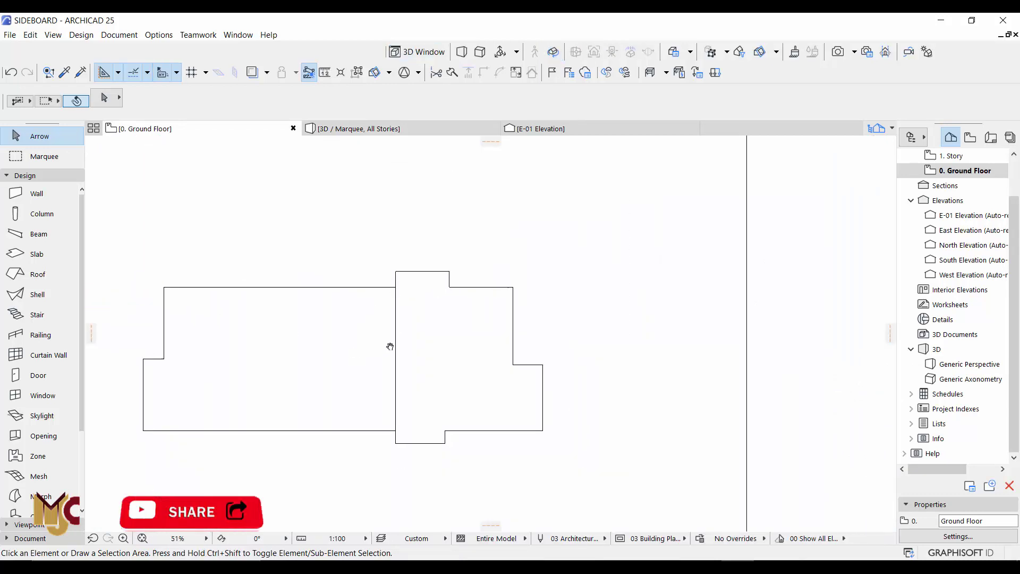
pyautogui.moveTo(366, 346); pyautogui.dragTo(407, 339, button='middle')
pyautogui.scroll(1, 379, 308)
pyautogui.moveTo(384, 303); pyautogui.dragTo(436, 283, button='middle')
# Step: Create a new complex profile named "fascia" in the Profile Manager
pyautogui.click(159, 35)
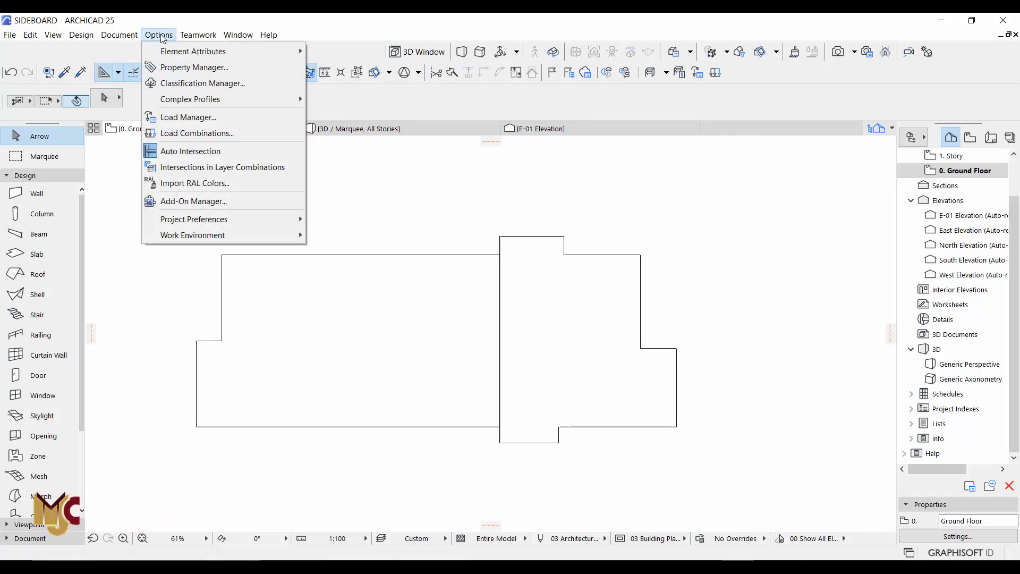
pyautogui.moveTo(211, 103)
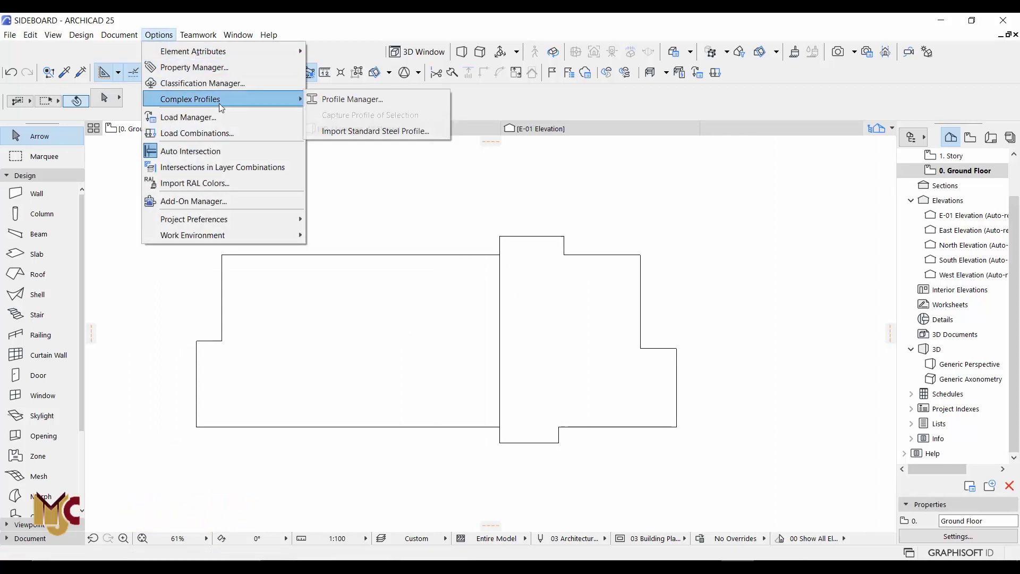
pyautogui.click(341, 101)
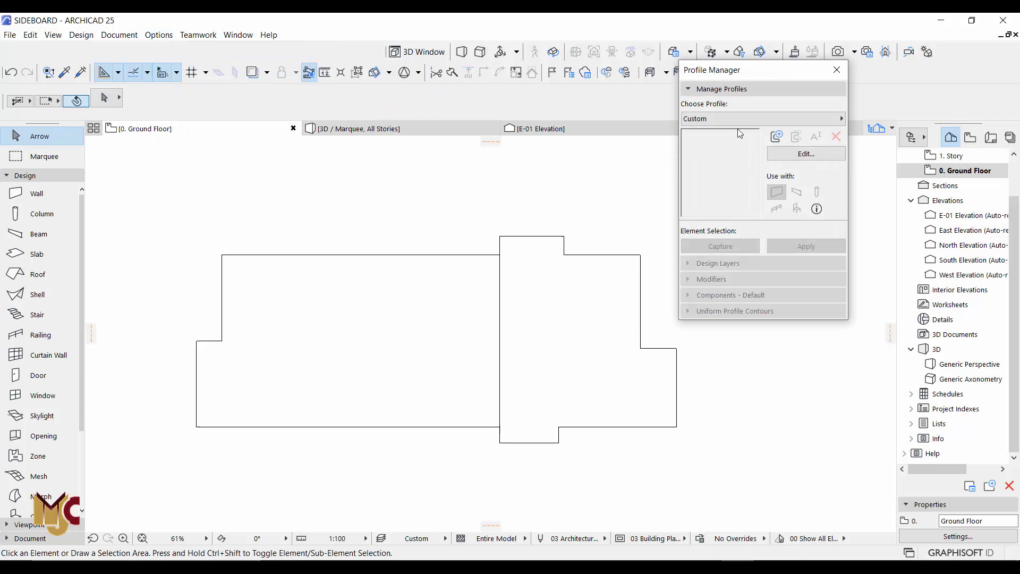
pyautogui.click(771, 118)
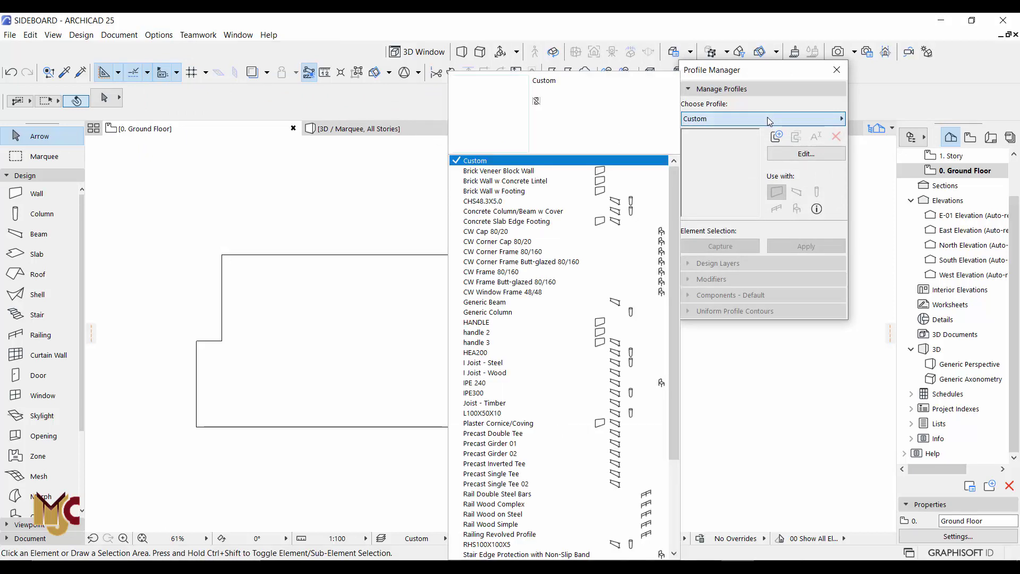
pyautogui.click(782, 138)
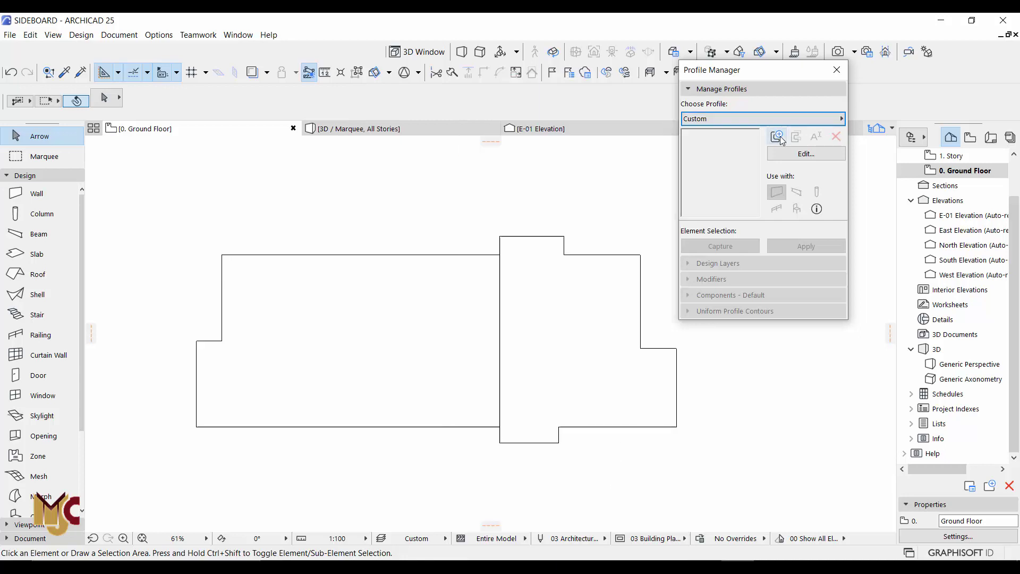
pyautogui.click(782, 139)
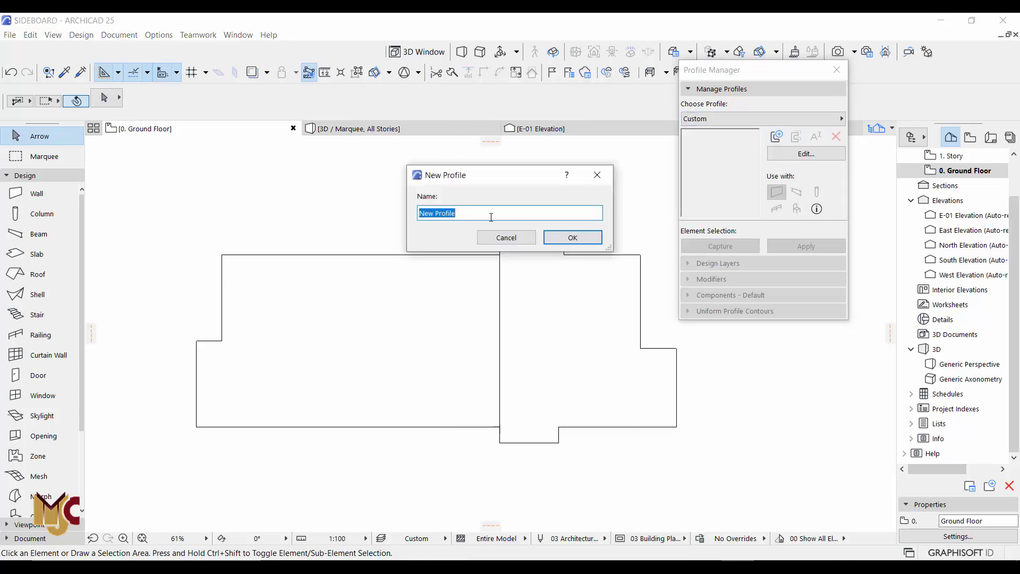
pyautogui.write('fascia')
pyautogui.click(583, 237)
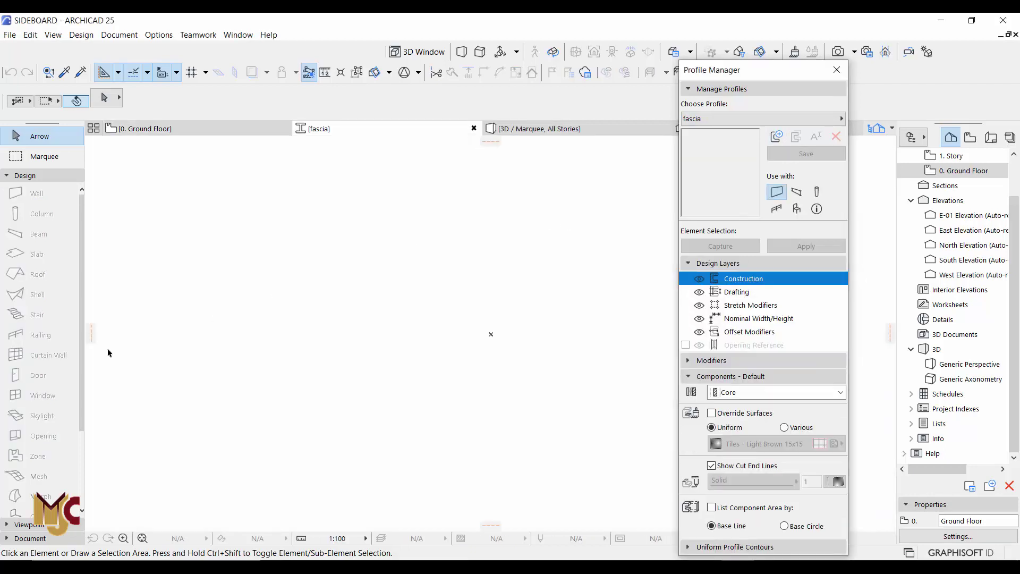
# Step: Draw a 450 by 450 rectangular fill in the profile editor, with its lower-left corner at the origin
pyautogui.click(43, 175)
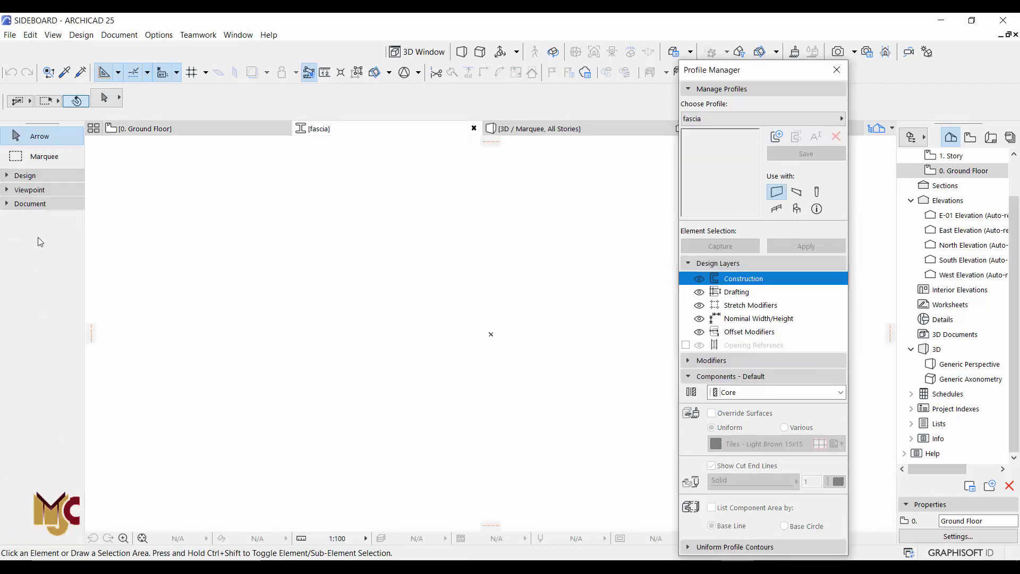
pyautogui.click(38, 204)
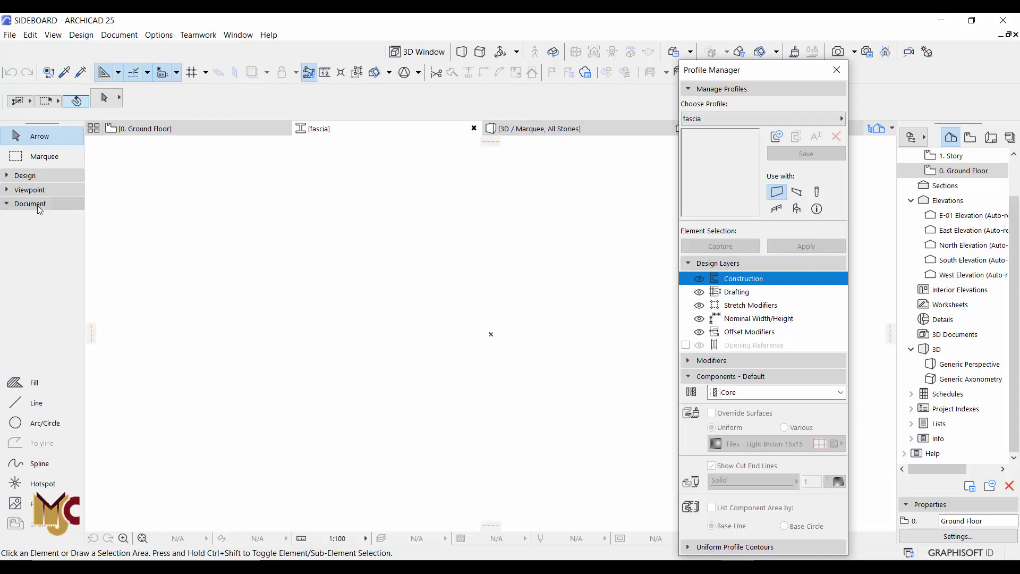
pyautogui.click(32, 383)
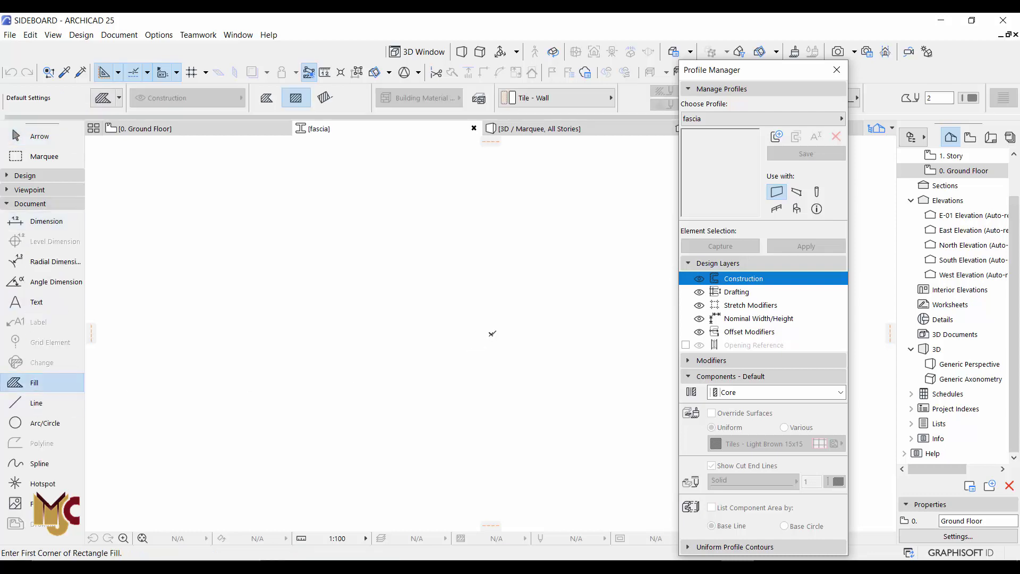
pyautogui.click(468, 357)
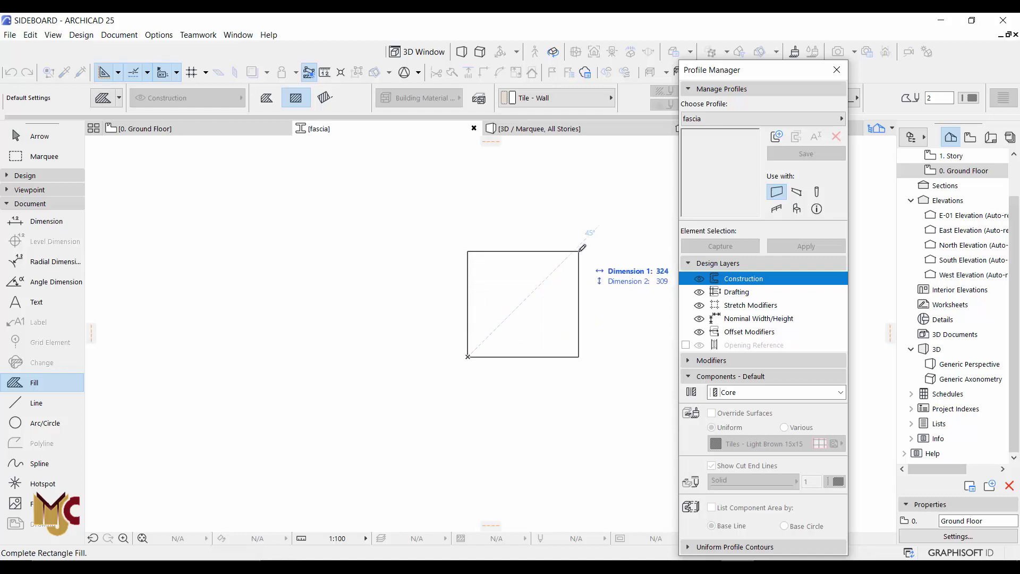
pyautogui.write('450')
pyautogui.press('Tab')
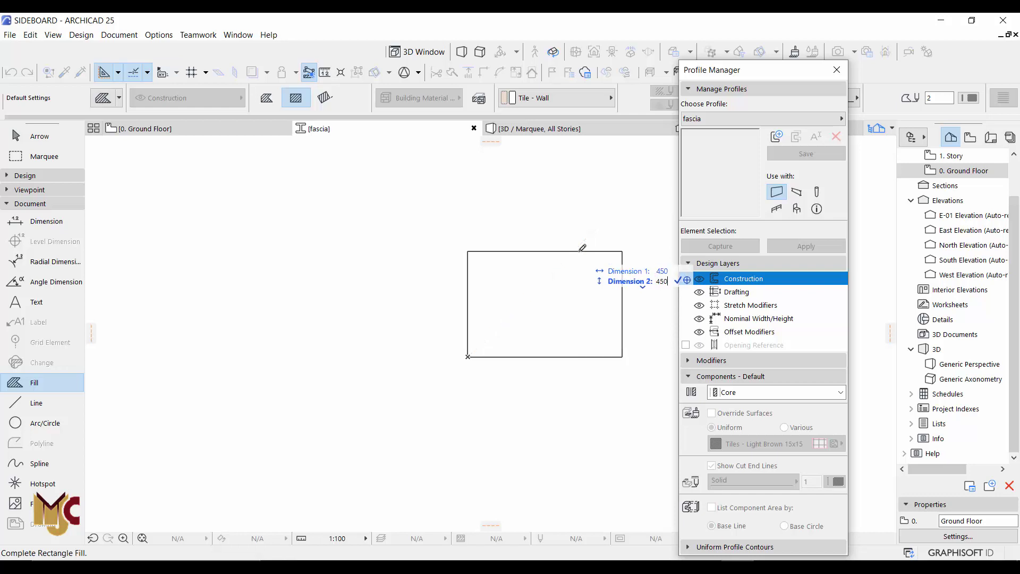
pyautogui.press('Return')
pyautogui.press('Escape')
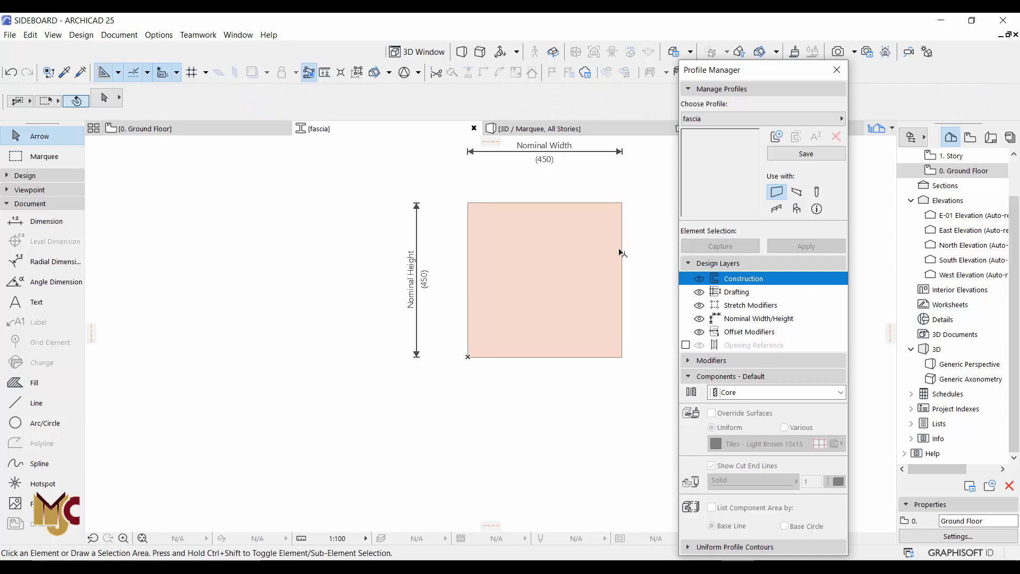
# Step: Insert a node on the fill's right edge near the upper corner and another on its lower edge near the left corner
pyautogui.click(622, 247)
pyautogui.click(621, 246)
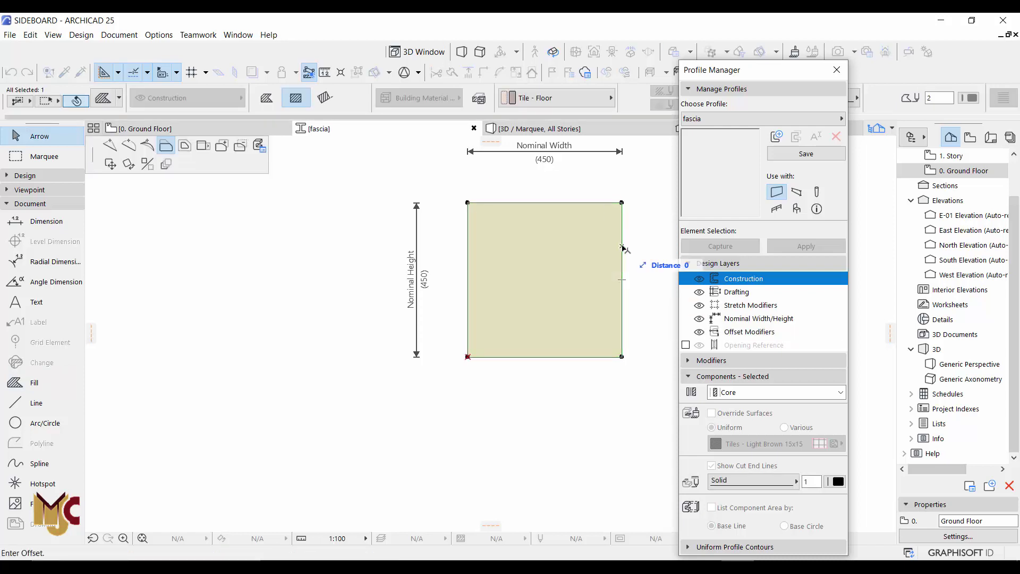
pyautogui.click(109, 144)
pyautogui.click(623, 222)
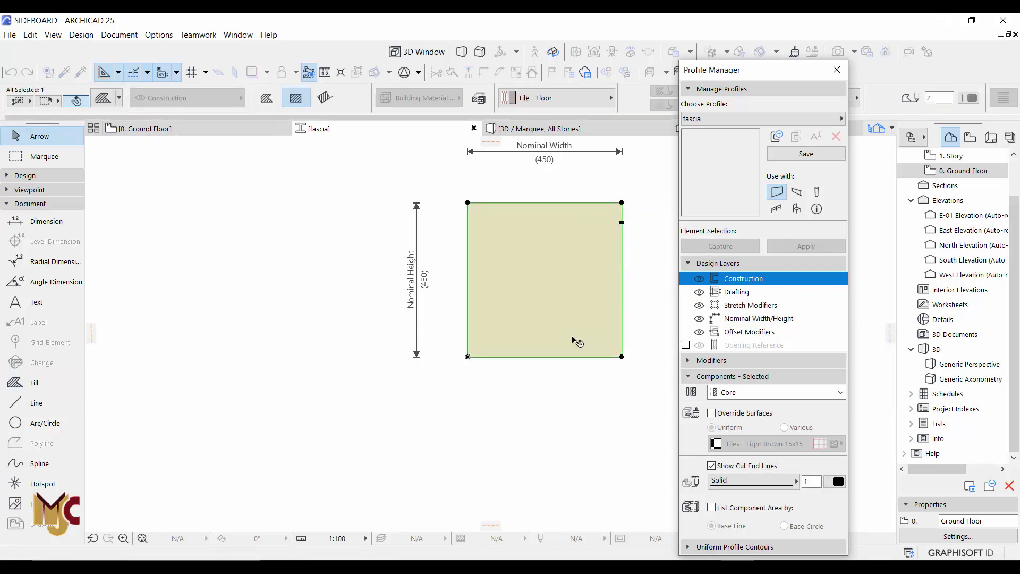
pyautogui.click(497, 355)
pyautogui.click(490, 356)
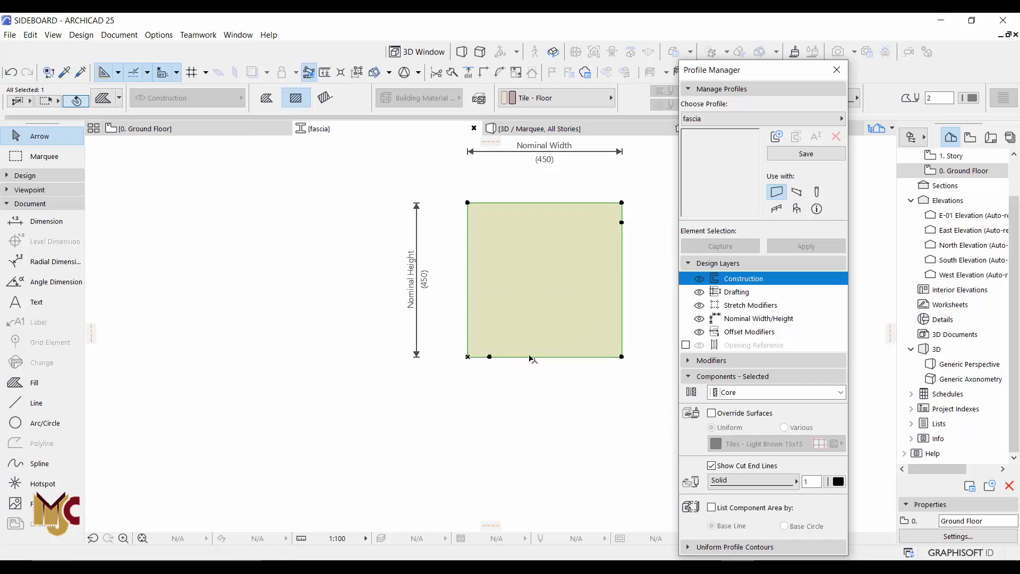
# Step: Offset the long lower edge segment upward by about 53 and the long right edge segment inward by about the same distance
pyautogui.click(534, 356)
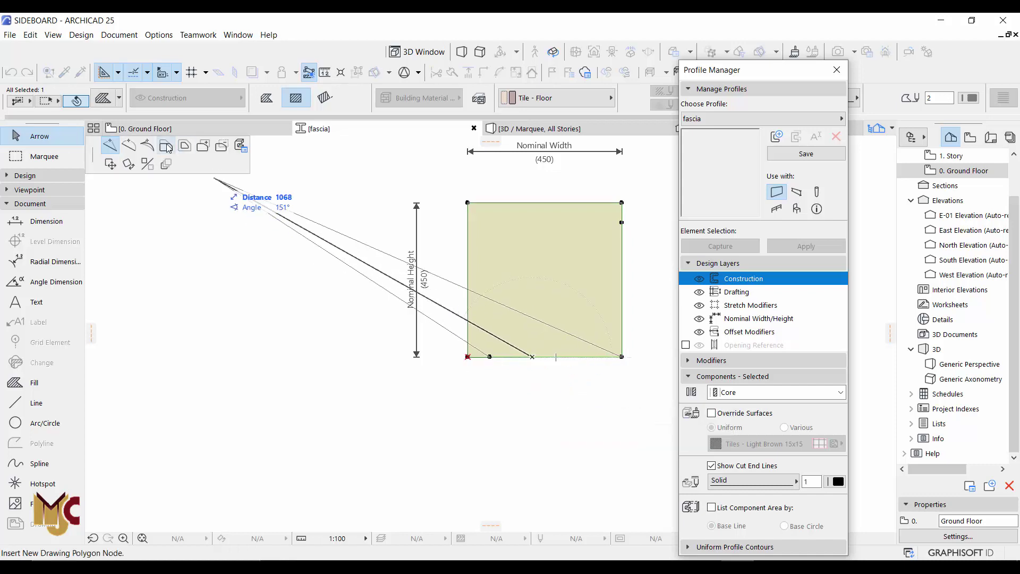
pyautogui.click(166, 145)
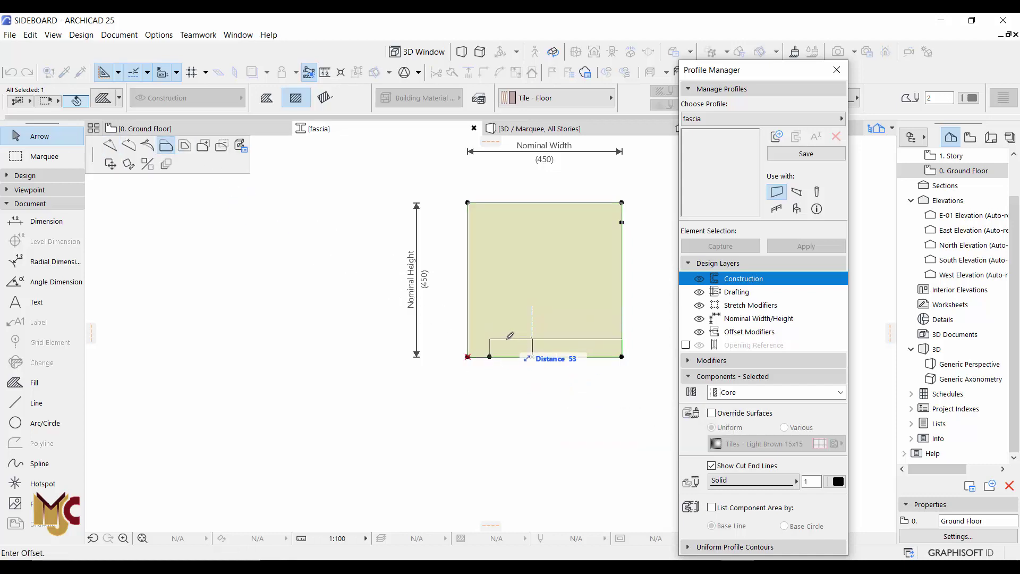
pyautogui.click(509, 338)
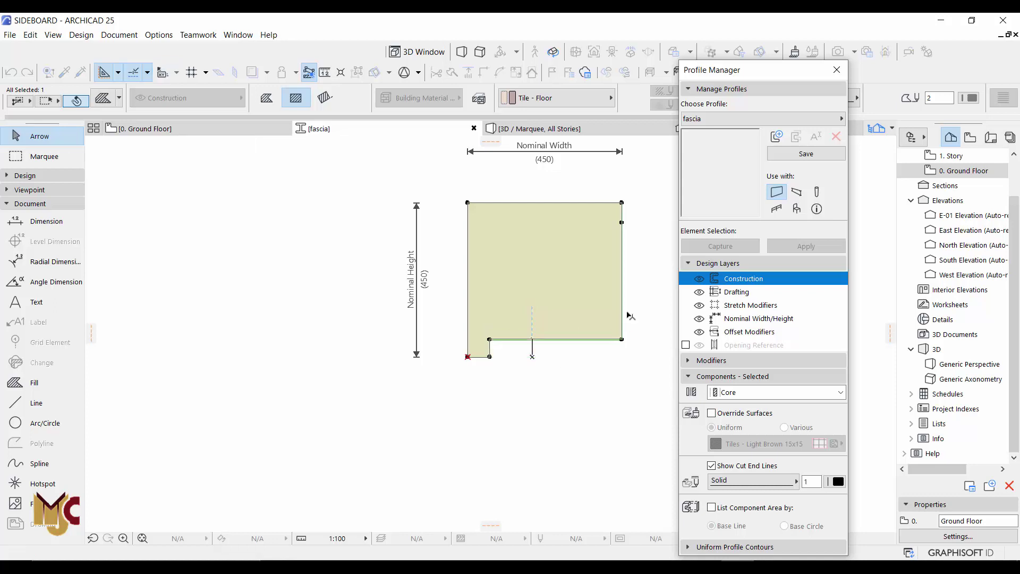
pyautogui.click(621, 242)
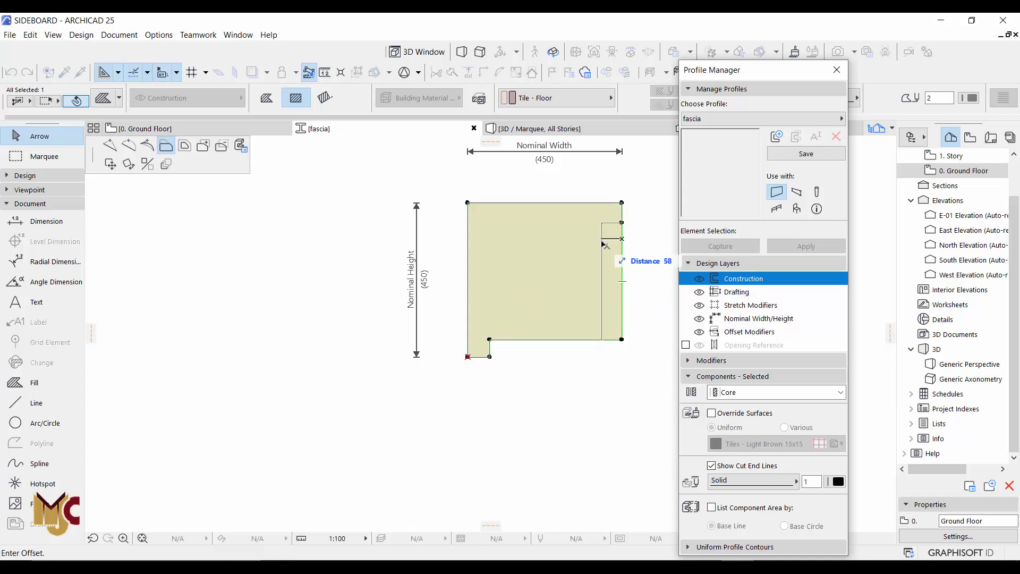
pyautogui.write('5')
pyautogui.press('Return')
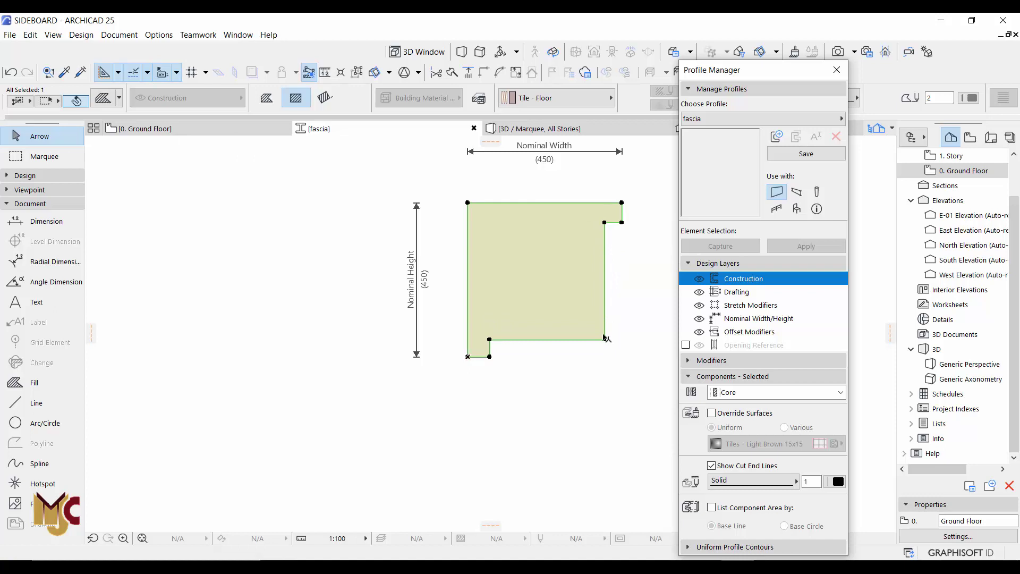
# Step: Move the fill's lower-right corner node onto the inner corner of the lower notch, leaving a diagonal edge
pyautogui.click(604, 339)
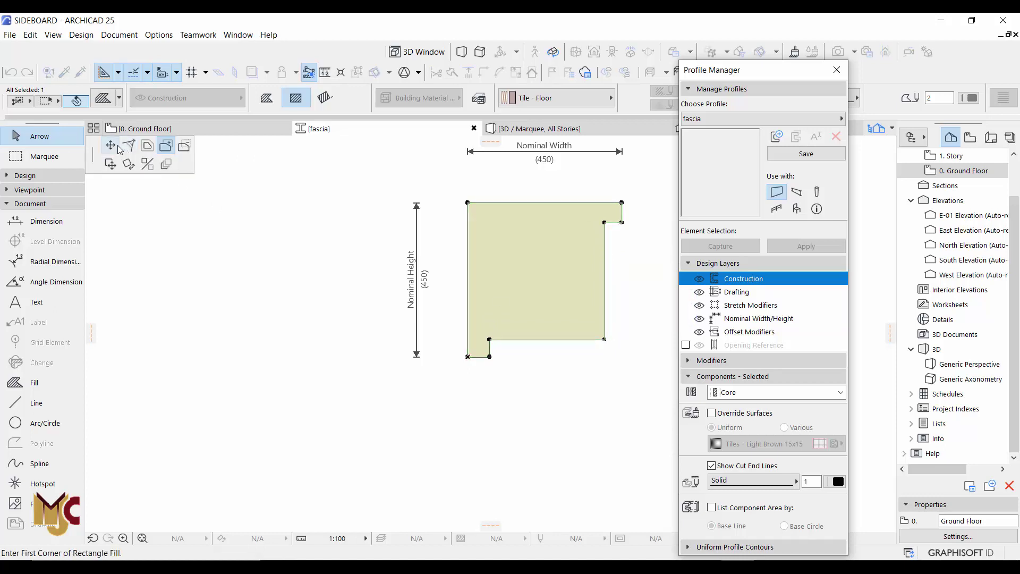
pyautogui.click(110, 145)
pyautogui.click(489, 339)
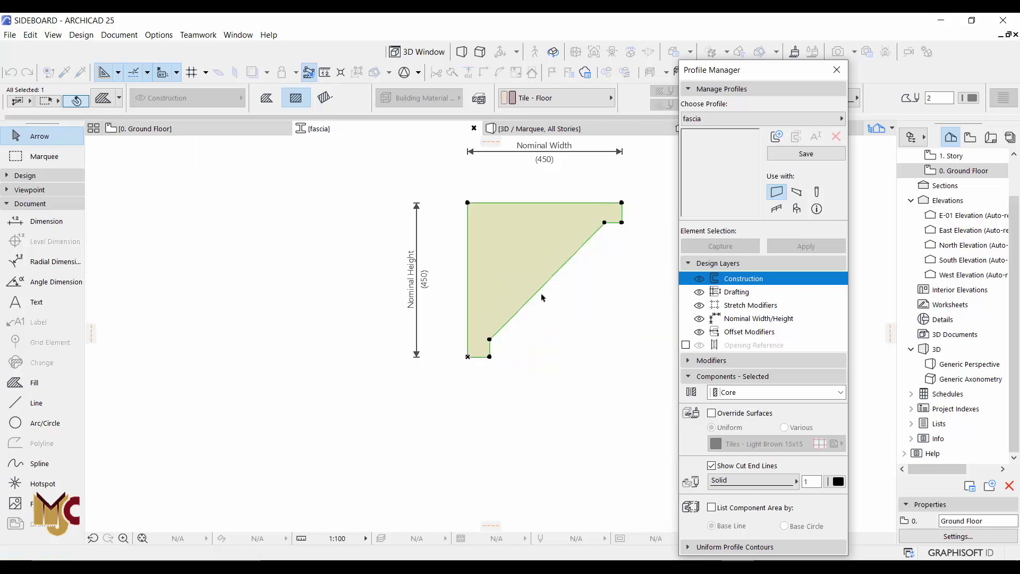
# Step: Curve the fill's diagonal edge inward into a concave arc with a radius of about 398
pyautogui.click(549, 277)
pyautogui.press('Escape')
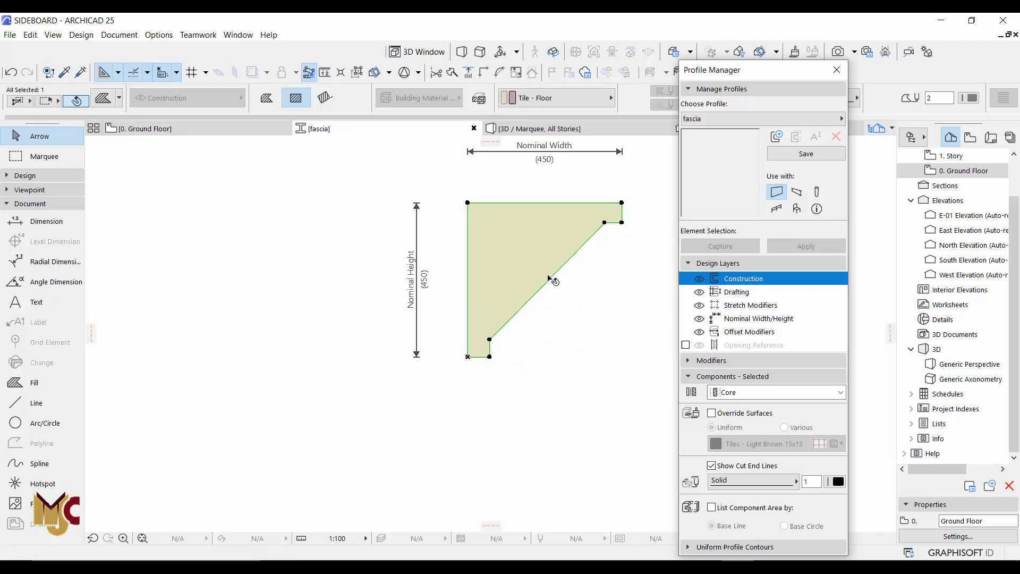
pyautogui.click(549, 277)
pyautogui.click(166, 145)
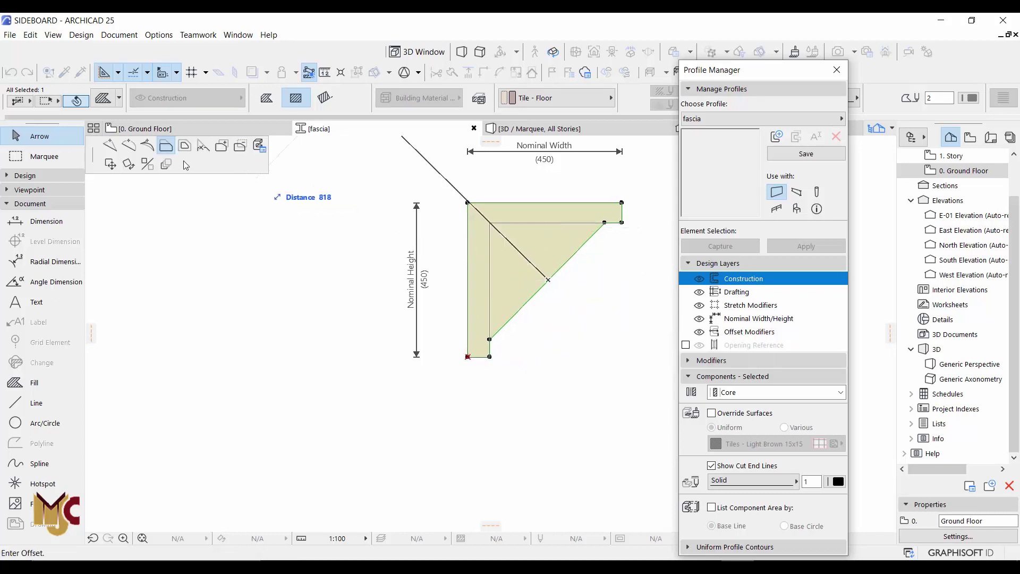
pyautogui.click(129, 145)
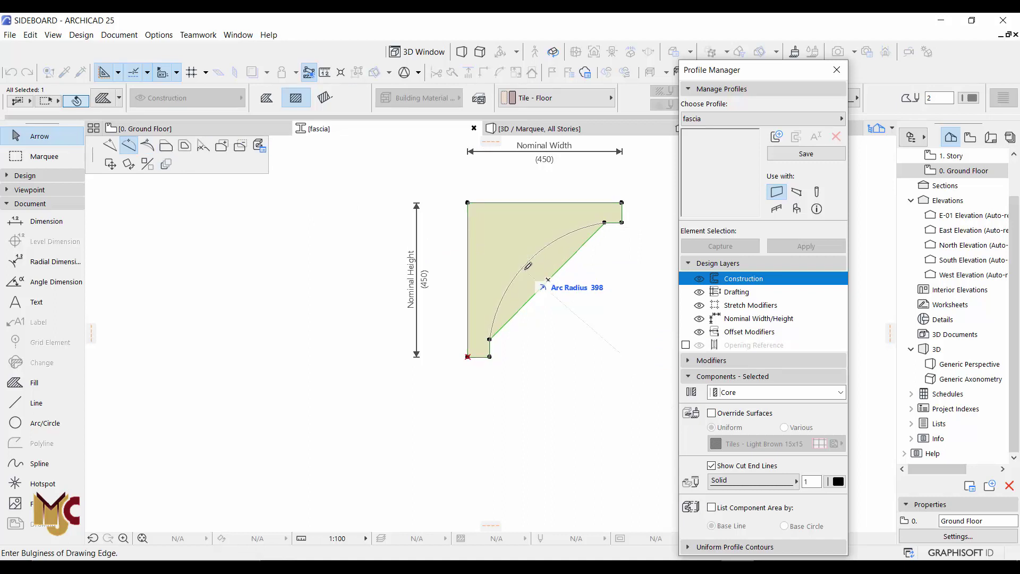
pyautogui.click(530, 265)
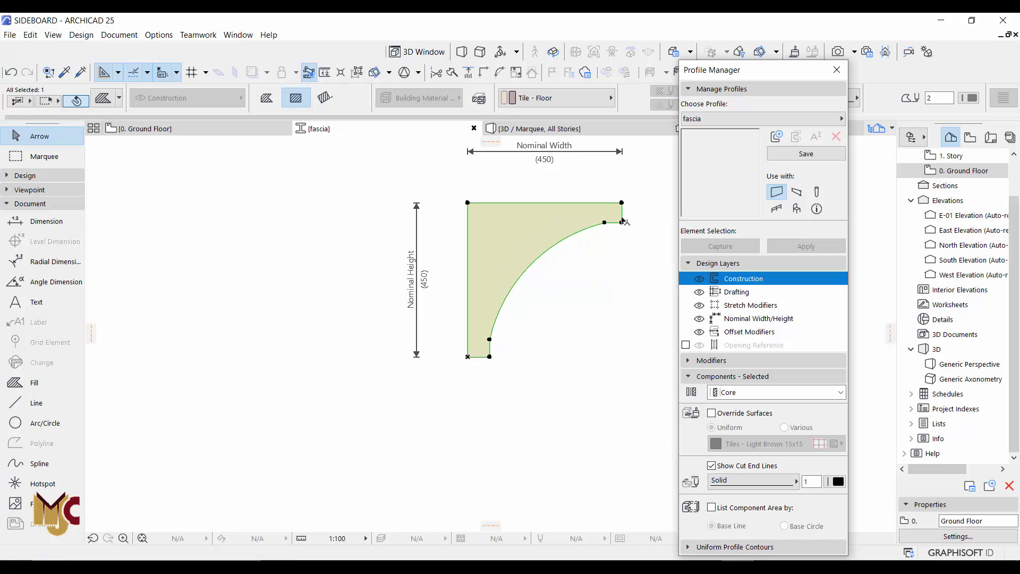
# Step: Insert a node on the profile's upper edge, about two thirds of the way from the left corner
pyautogui.scroll(5, 623, 222)
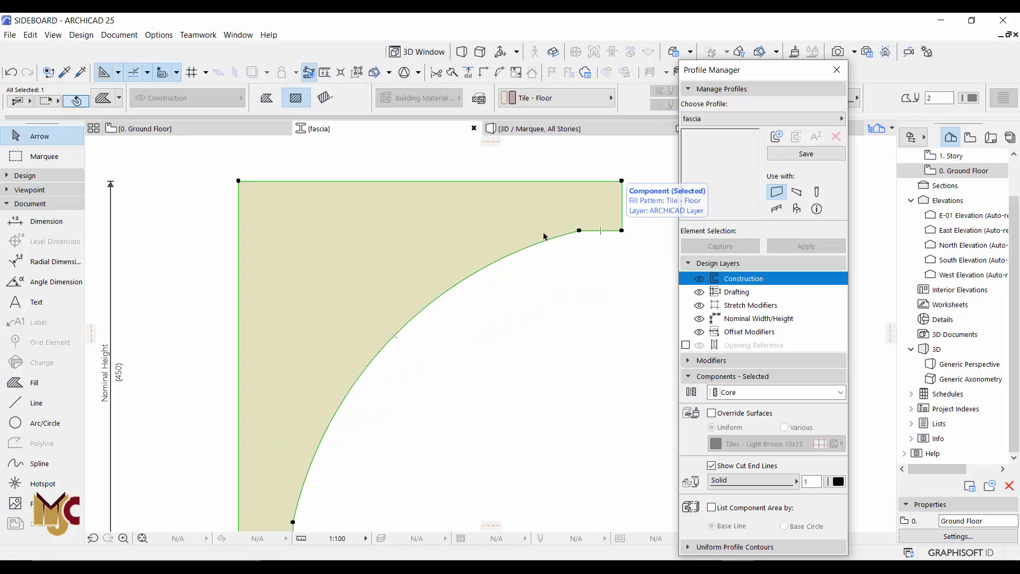
pyautogui.scroll(-3, 534, 234)
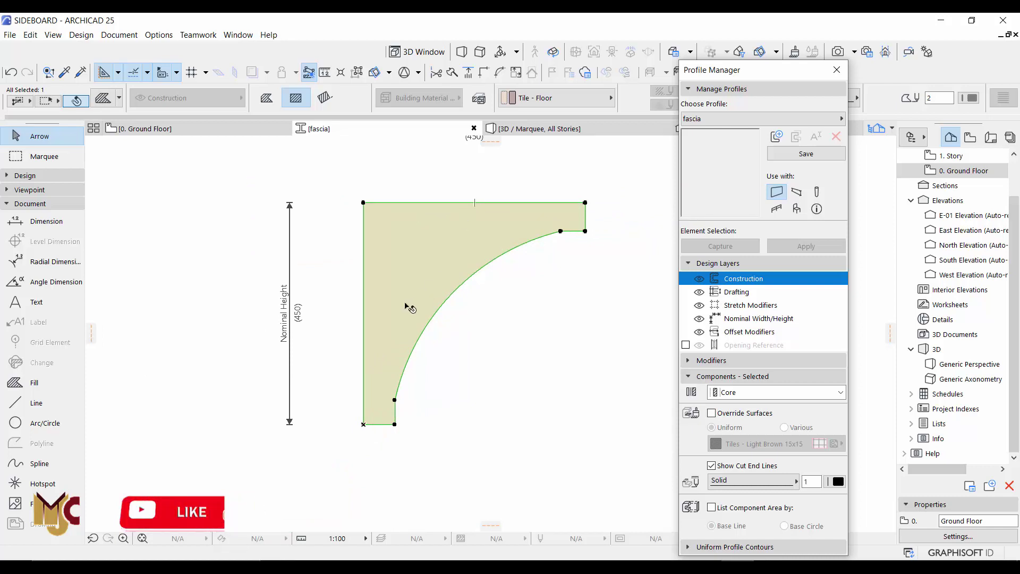
pyautogui.click(454, 203)
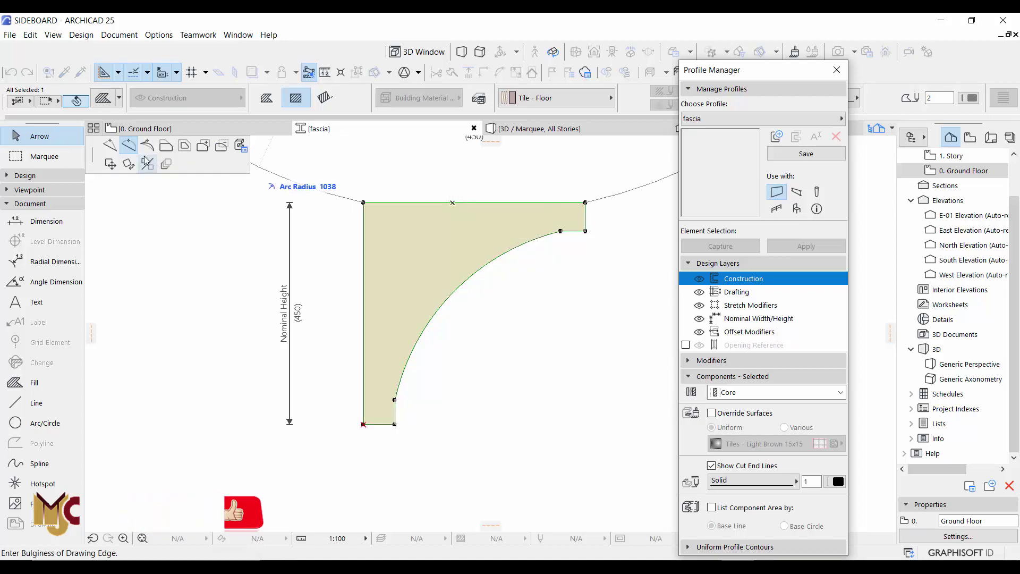
pyautogui.click(111, 147)
pyautogui.click(484, 202)
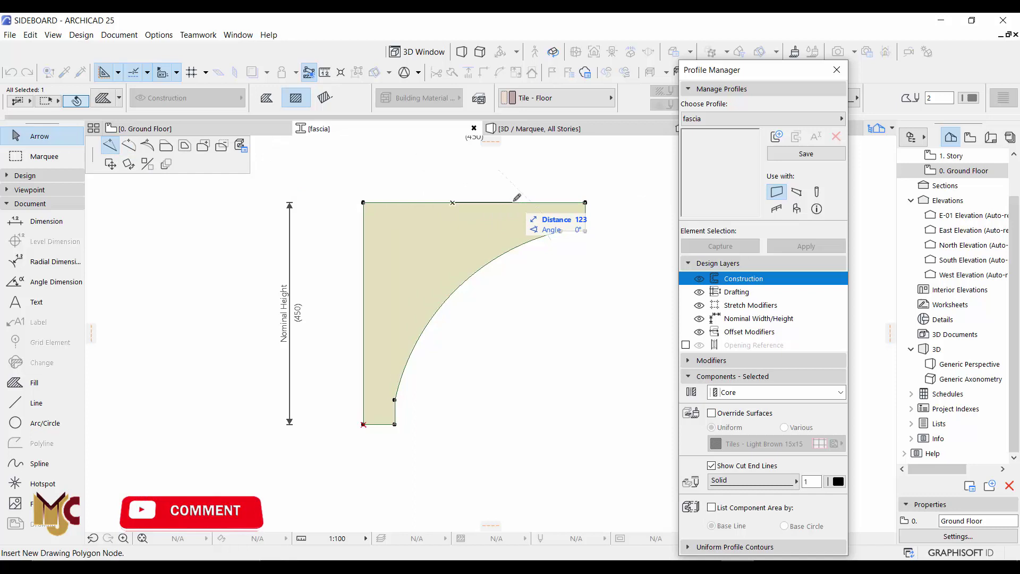
pyautogui.click(514, 203)
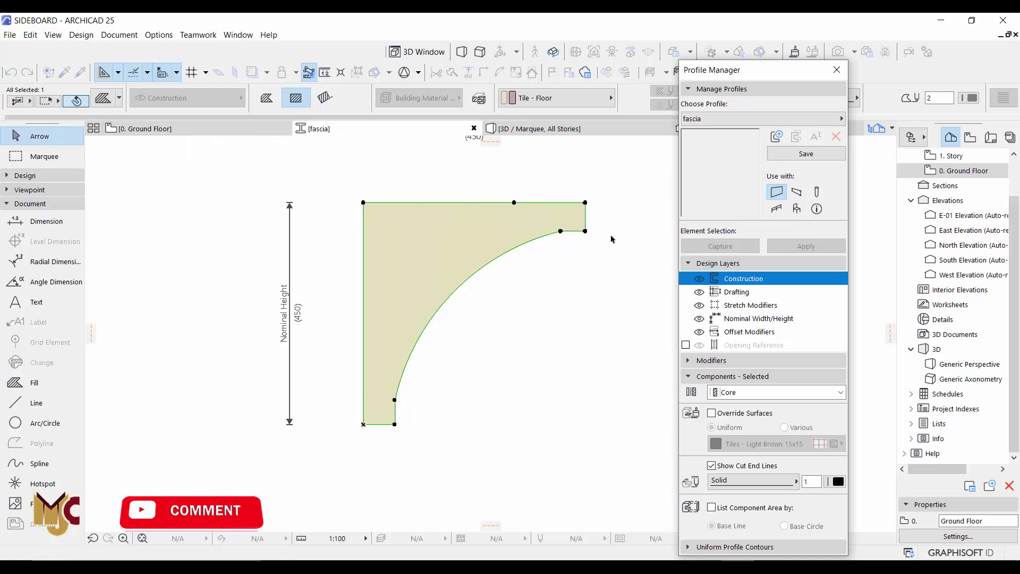
# Step: Move the profile's upper-left corner node down the left edge to form a diagonal back, and shift the upper-edge node slightly left
pyautogui.click(364, 202)
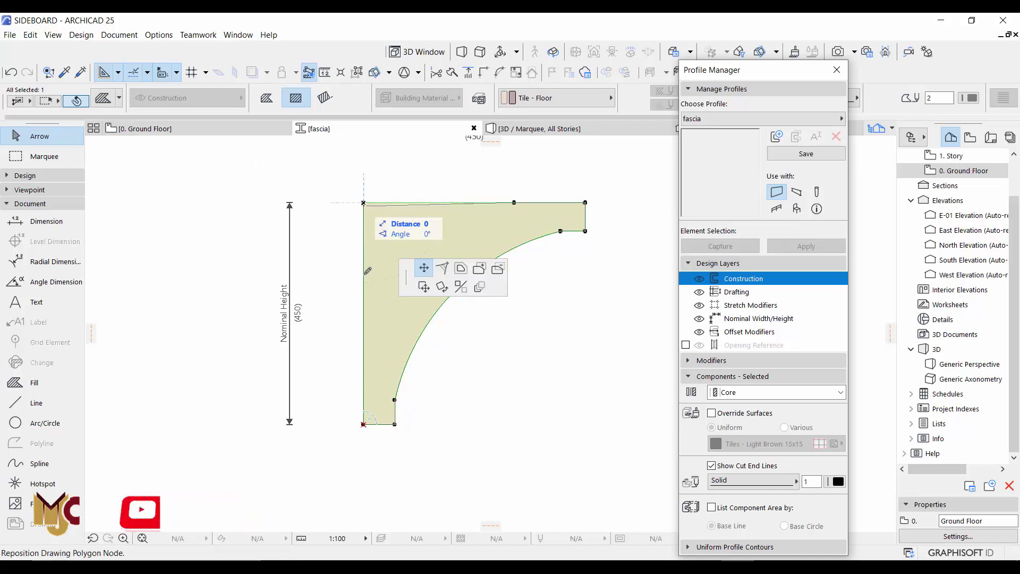
pyautogui.click(367, 340)
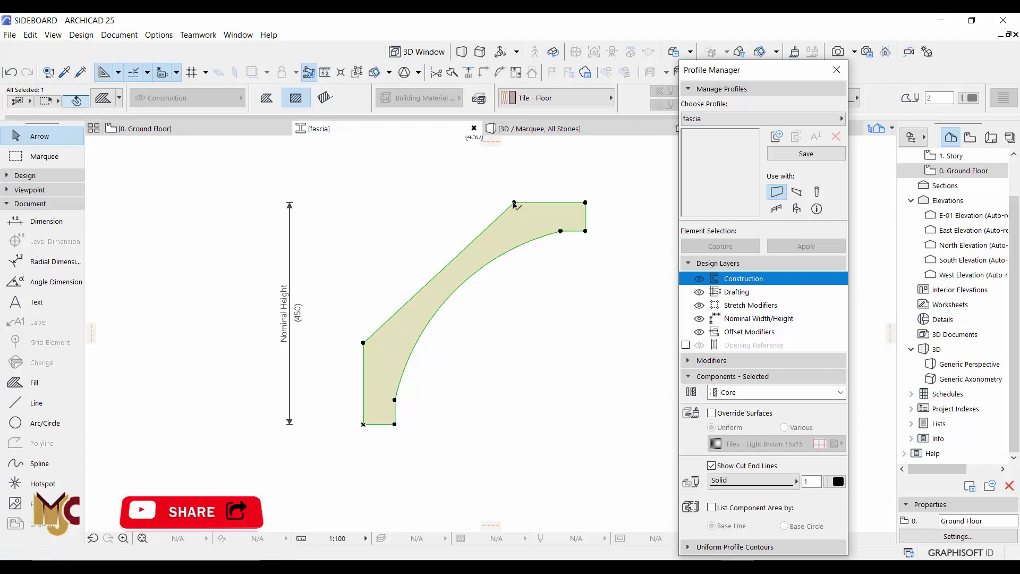
pyautogui.click(514, 202)
pyautogui.click(505, 203)
pyautogui.scroll(-2, 425, 270)
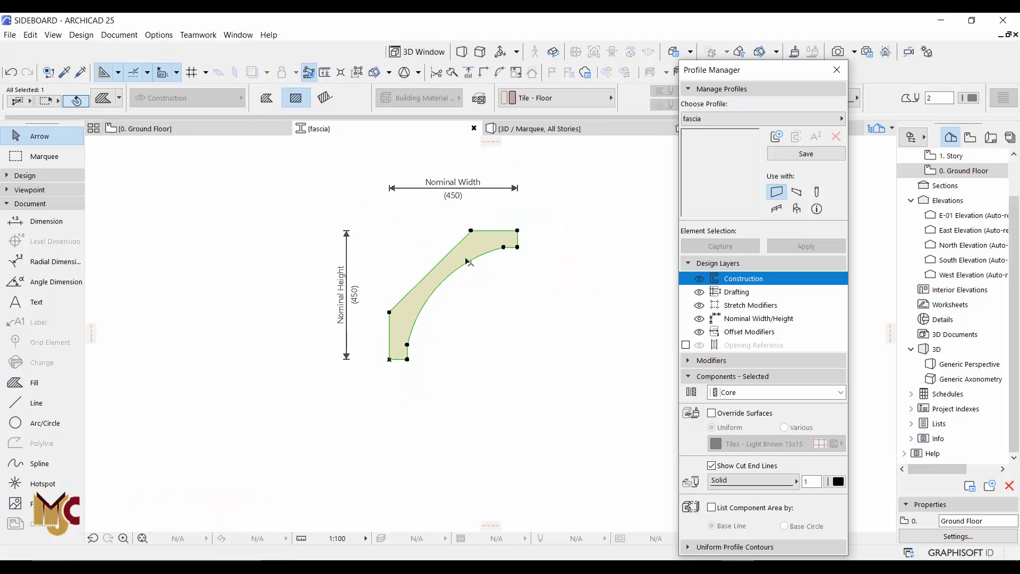
# Step: Override the profile's surfaces uniformly with Paint - Glossy White, save the fascia profile and close the Profile Manager
pyautogui.click(730, 419)
pyautogui.click(754, 444)
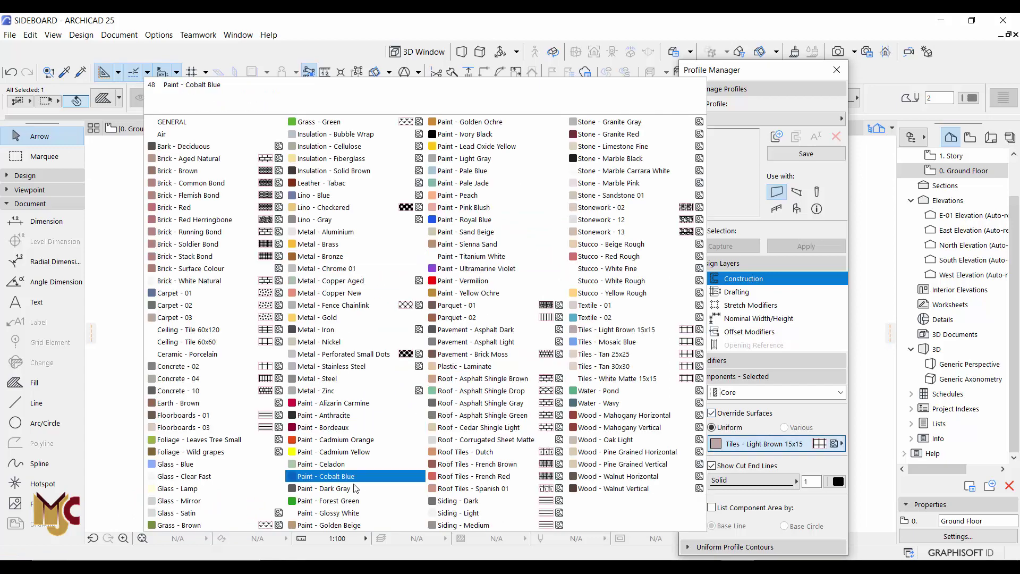
pyautogui.click(326, 513)
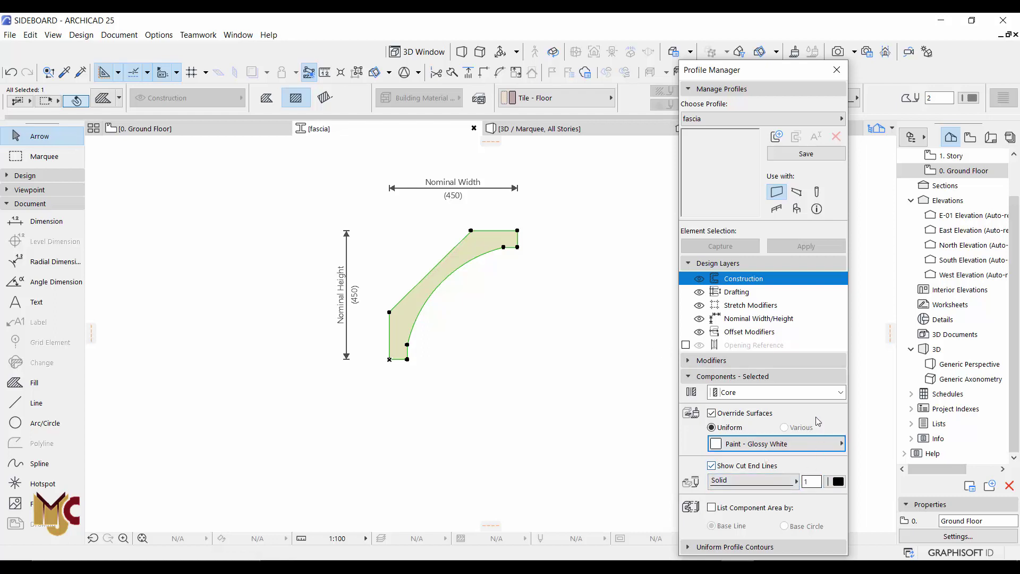
pyautogui.click(793, 155)
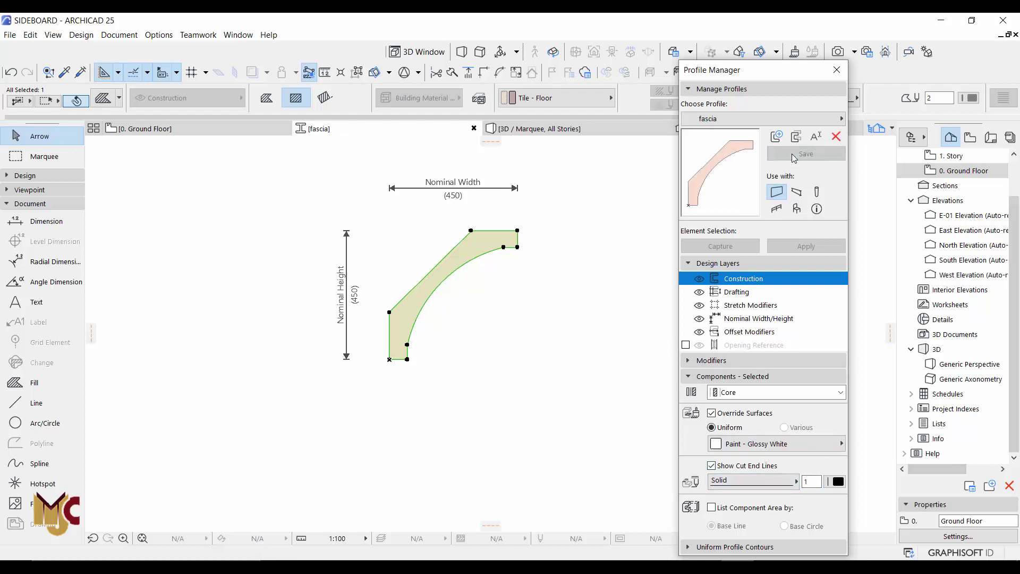
pyautogui.click(836, 71)
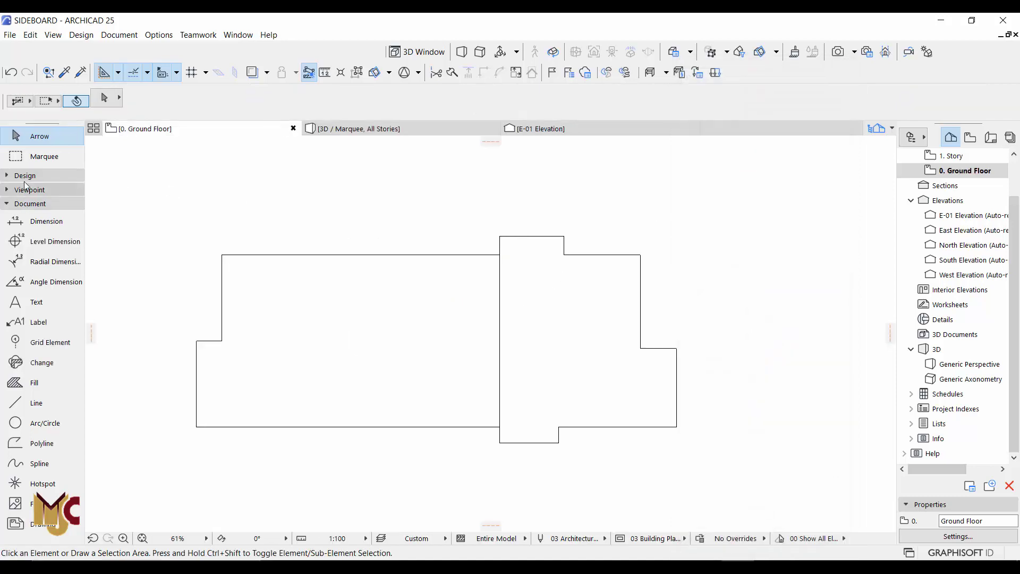
# Step: Start a chained wall with the fascia profile at the right block's upper-right corner and trace its stepped upper outline to the upper-left corner
pyautogui.click(33, 176)
pyautogui.click(35, 194)
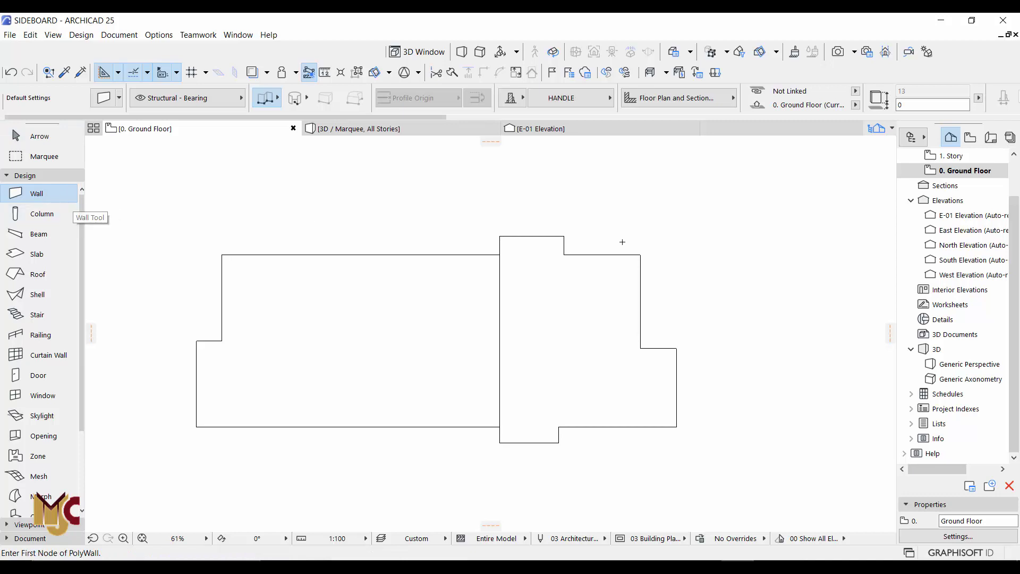
pyautogui.scroll(3, 622, 242)
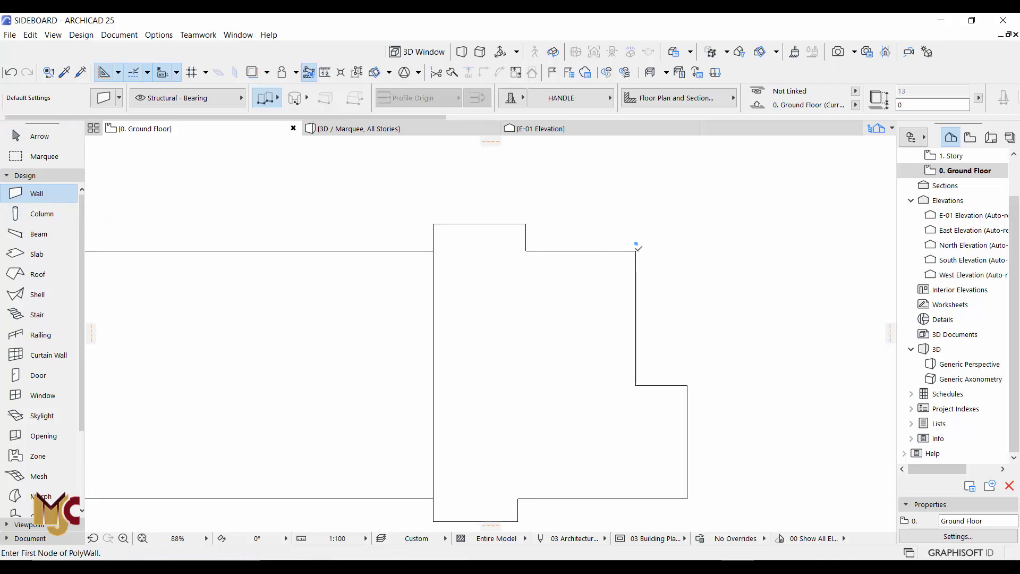
pyautogui.click(636, 251)
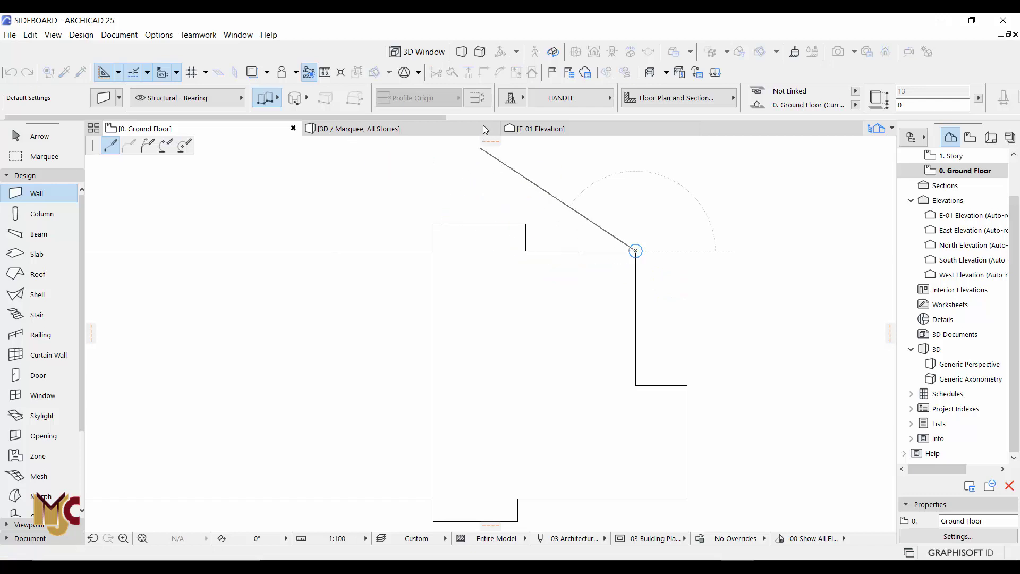
pyautogui.click(558, 99)
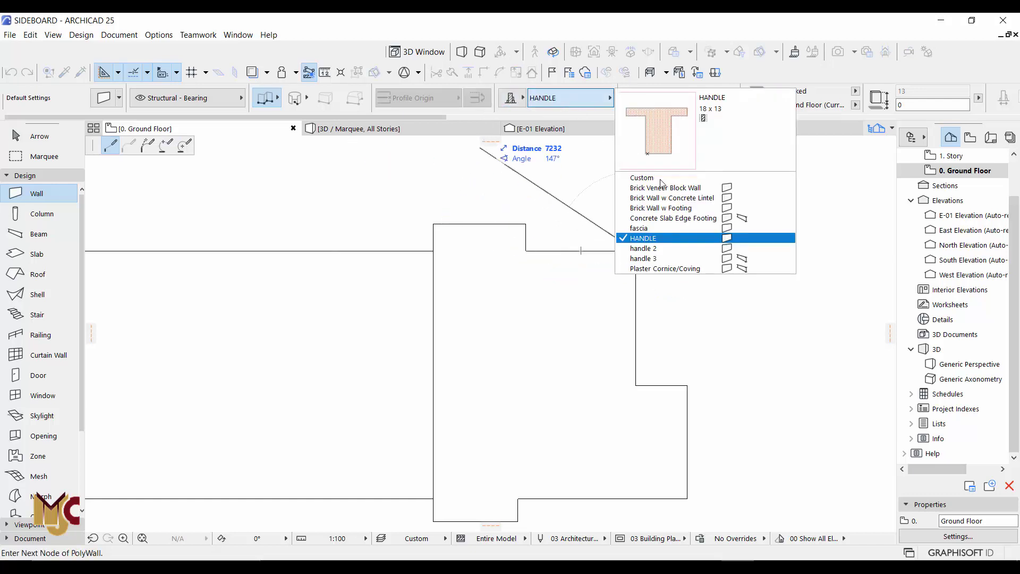
pyautogui.click(642, 230)
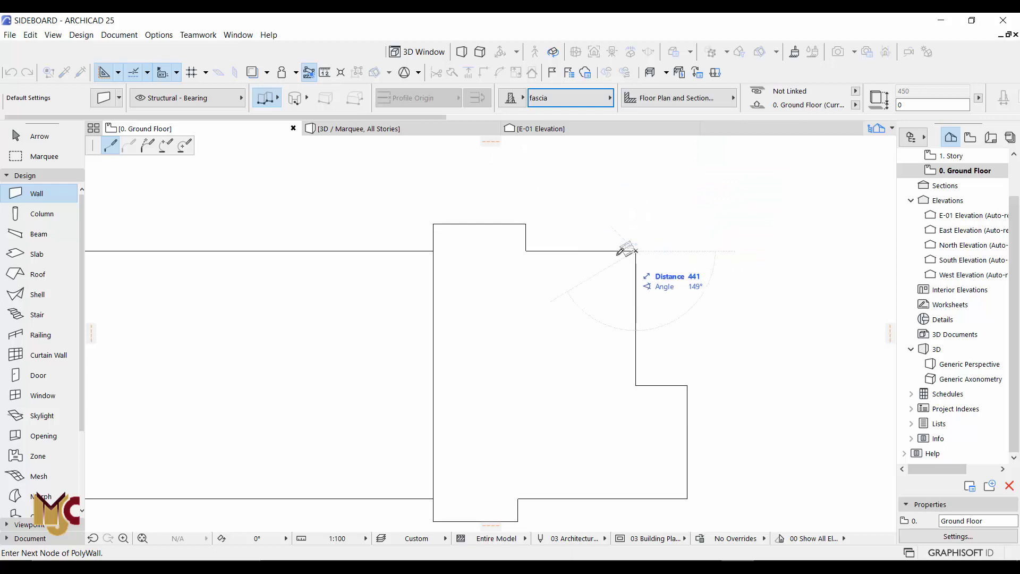
pyautogui.click(526, 250)
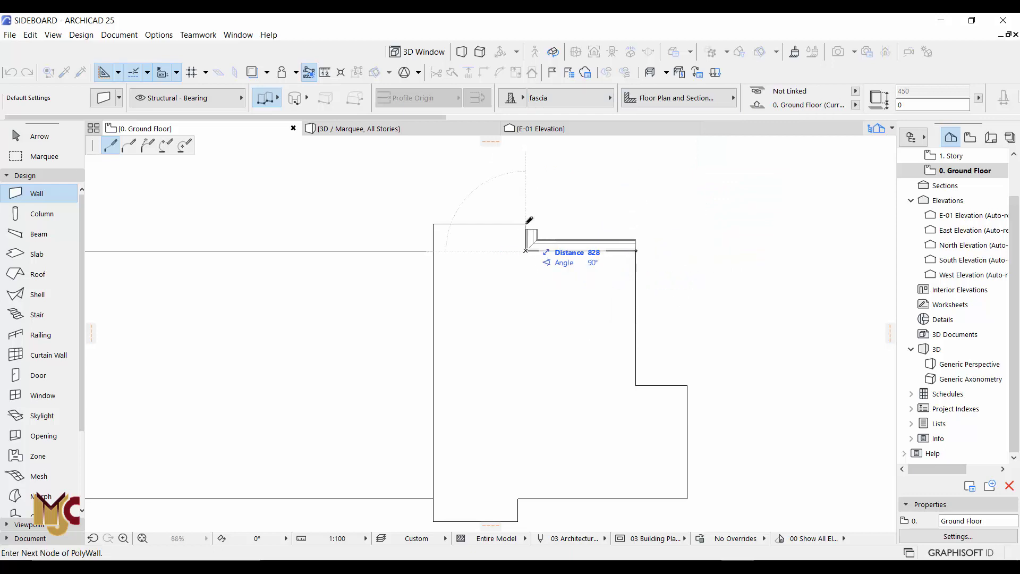
pyautogui.click(526, 223)
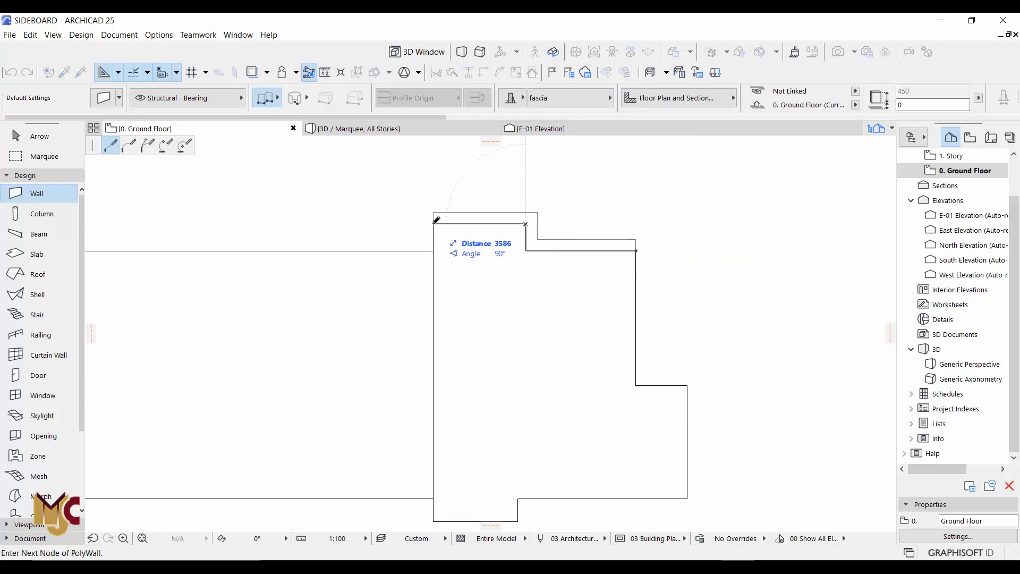
pyautogui.click(433, 224)
# Step: Continue the fascia wall down the right block's left side, along its stepped lower and right edges, and close it at the starting corner
pyautogui.moveTo(437, 367); pyautogui.dragTo(439, 211, button='middle')
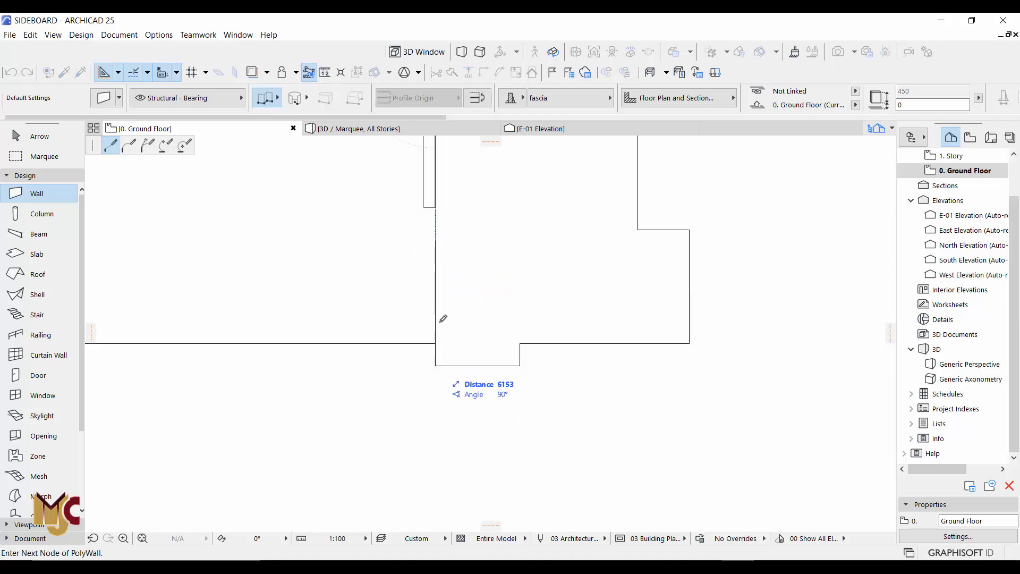
pyautogui.click(436, 366)
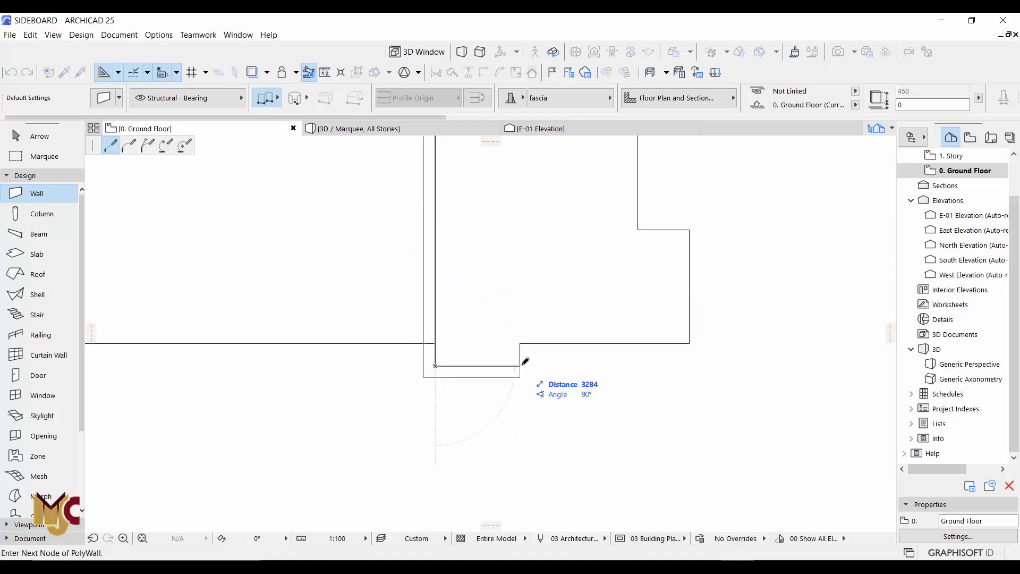
pyautogui.click(520, 365)
pyautogui.click(520, 343)
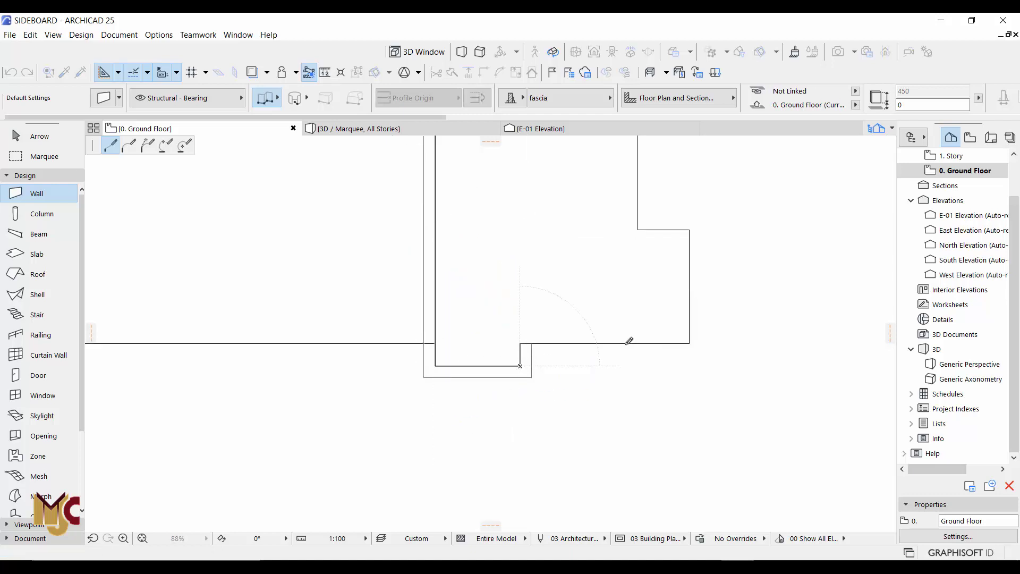
pyautogui.click(690, 343)
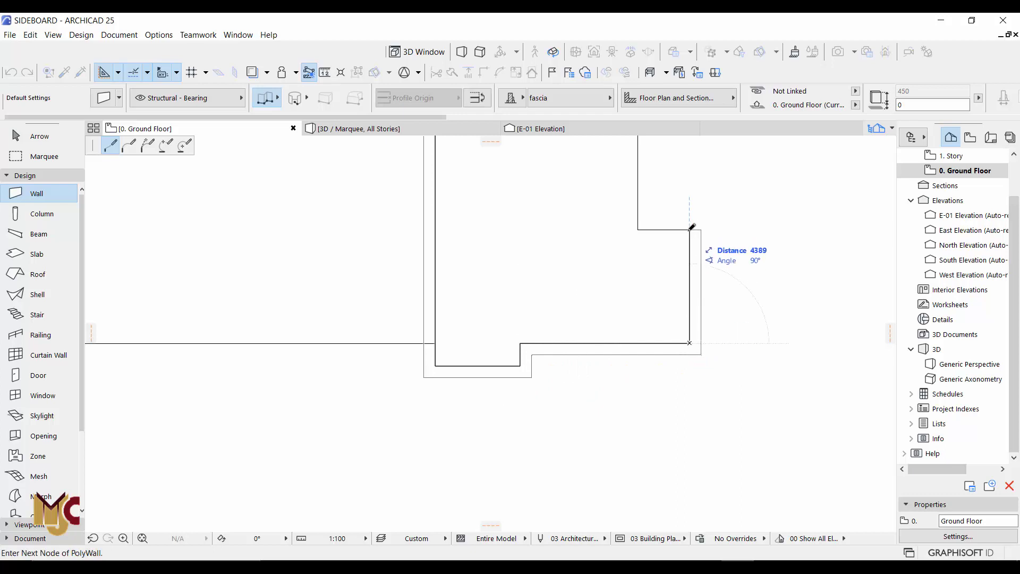
pyautogui.click(689, 230)
pyautogui.click(638, 230)
pyautogui.moveTo(640, 226); pyautogui.dragTo(638, 400, button='middle')
pyautogui.click(641, 268)
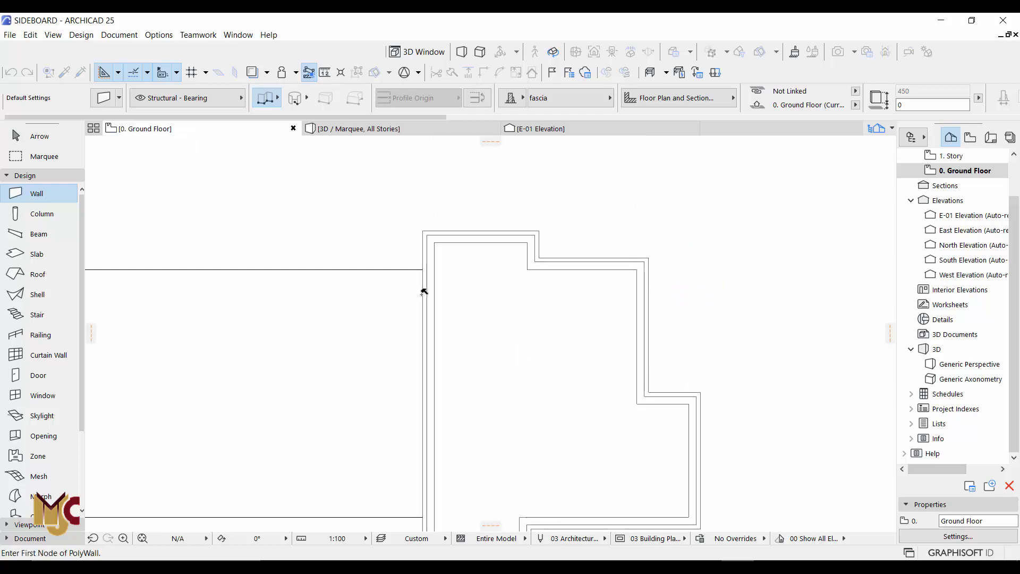
# Step: Trace a second fascia wall from the right block along the left block's upper edge, down its left side and out around the step
pyautogui.moveTo(441, 301); pyautogui.dragTo(644, 236, button='middle')
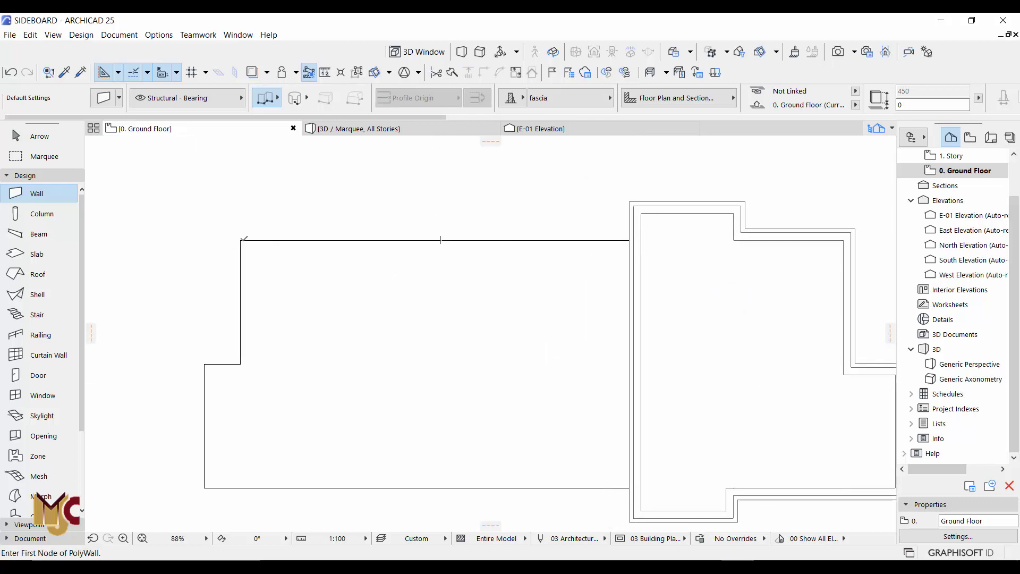
pyautogui.click(630, 240)
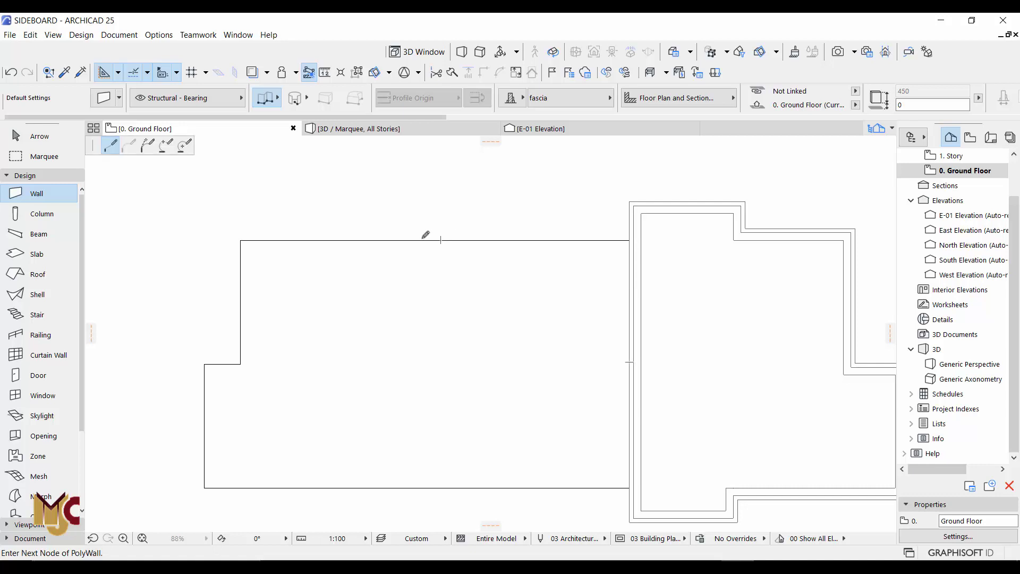
pyautogui.click(241, 240)
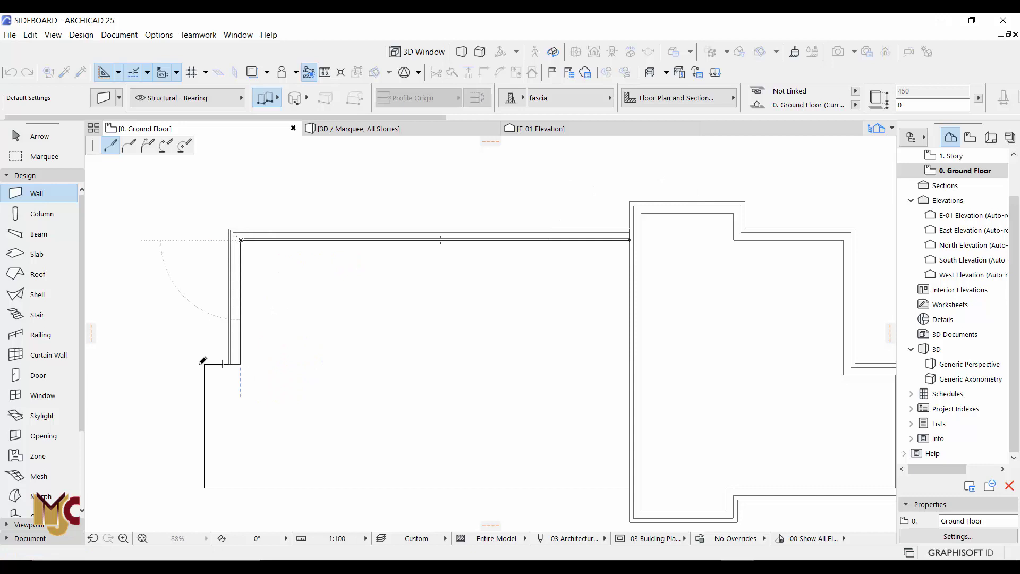
pyautogui.moveTo(213, 273); pyautogui.dragTo(213, 153, button='middle')
pyautogui.click(239, 244)
pyautogui.click(204, 244)
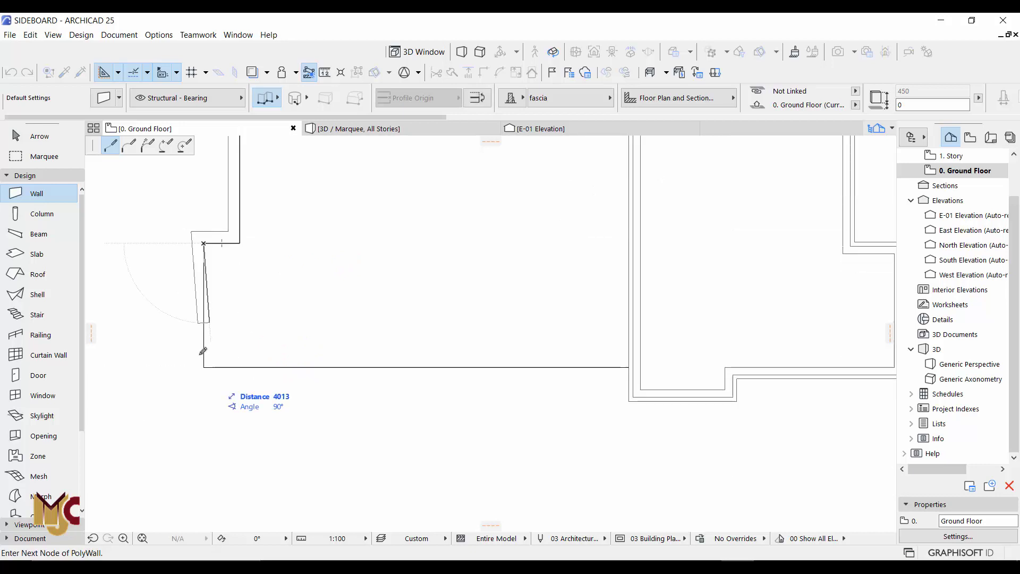
# Step: Continue the second fascia wall down the left edge and along the lower edge into the right block, then finish it and leave the Wall tool
pyautogui.click(204, 367)
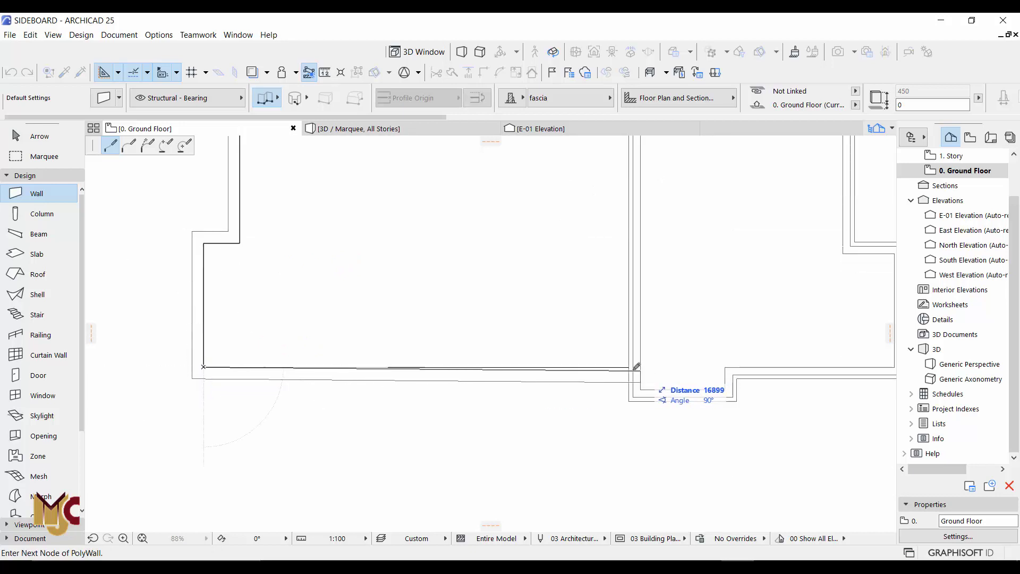
pyautogui.rightClick(640, 367)
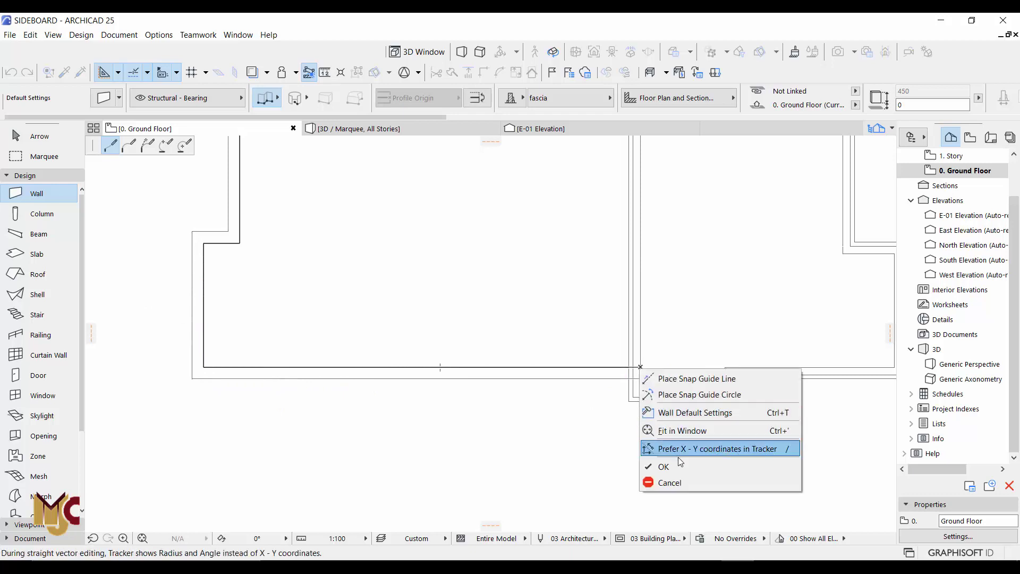
pyautogui.click(671, 466)
pyautogui.moveTo(645, 289); pyautogui.dragTo(626, 405, button='middle')
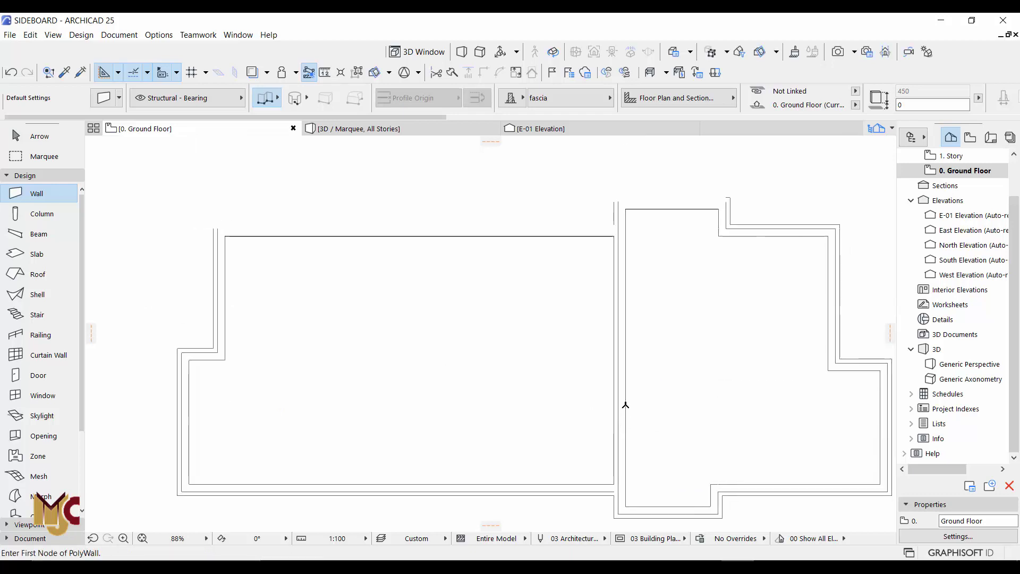
pyautogui.click(613, 229)
pyautogui.press('Escape')
pyautogui.press('Escape')
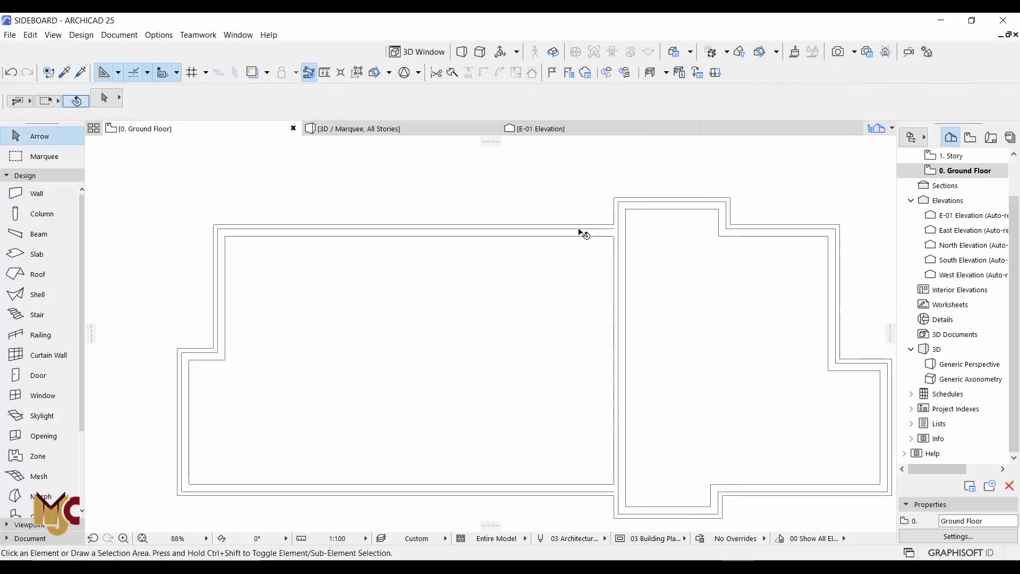
# Step: In the 3D view, raise the taller block's fascia walls vertically by 9500 to the block's top edge
pyautogui.scroll(-3, 584, 234)
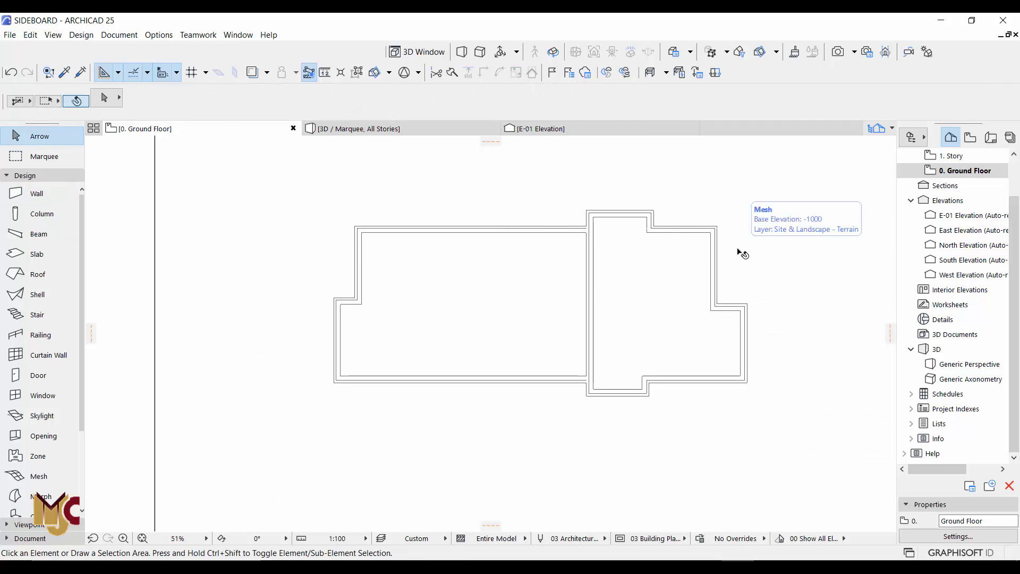
pyautogui.press('F3')
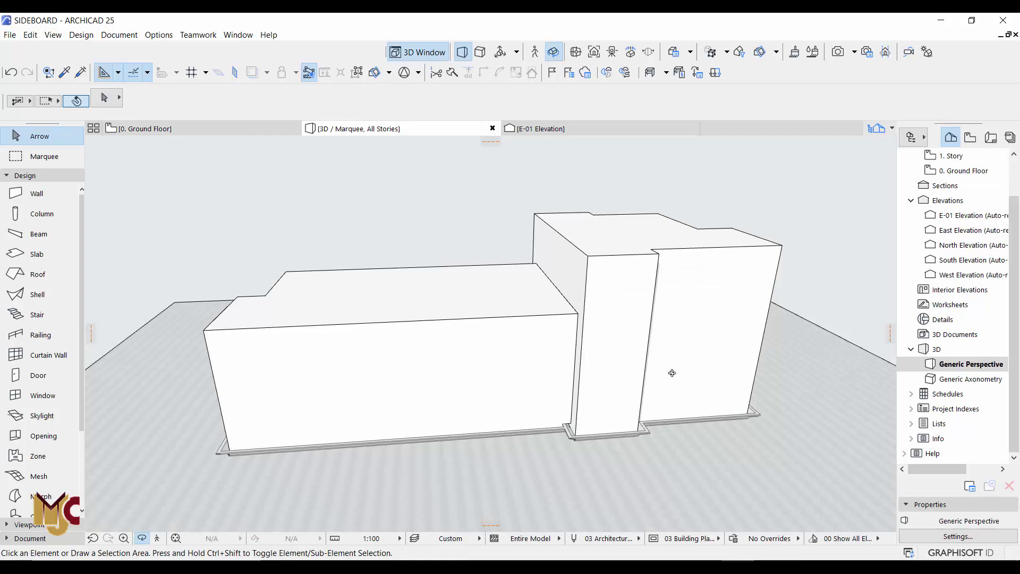
pyautogui.keyDown('shift'); pyautogui.moveTo(670, 372); pyautogui.dragTo(540, 410, button='middle'); pyautogui.keyUp('shift')
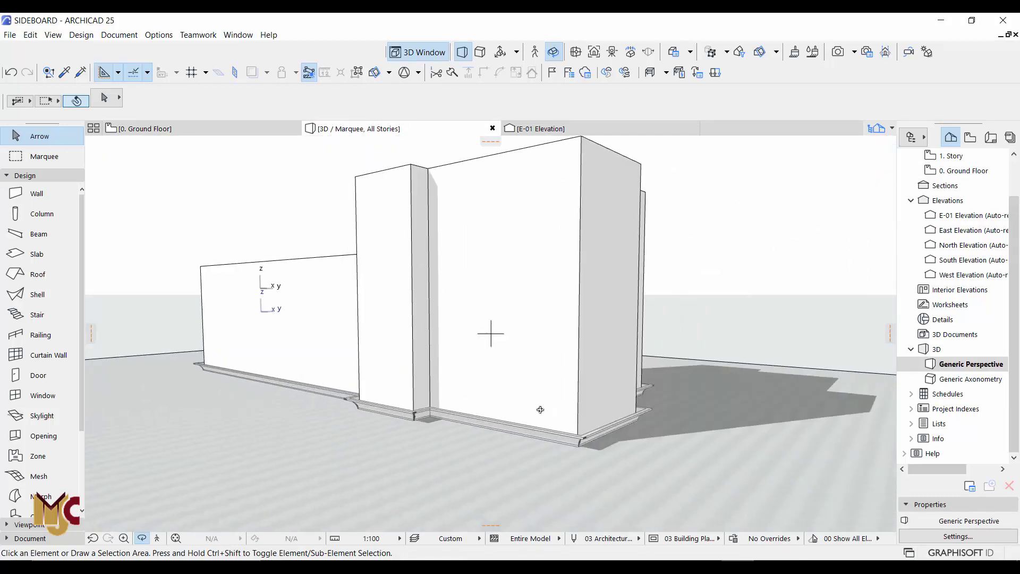
pyautogui.click(573, 433)
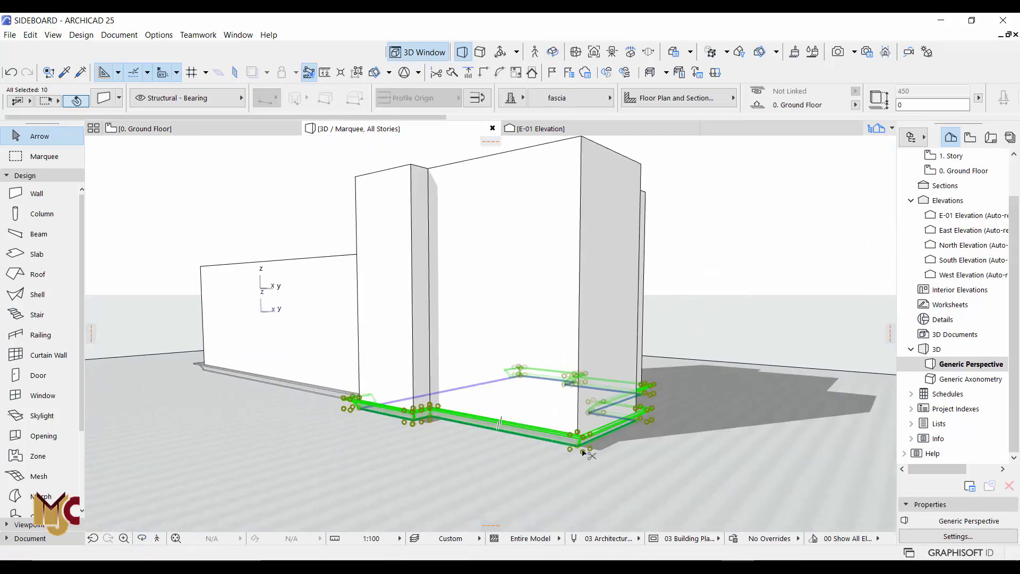
pyautogui.hotkey('ctrl', 'd')
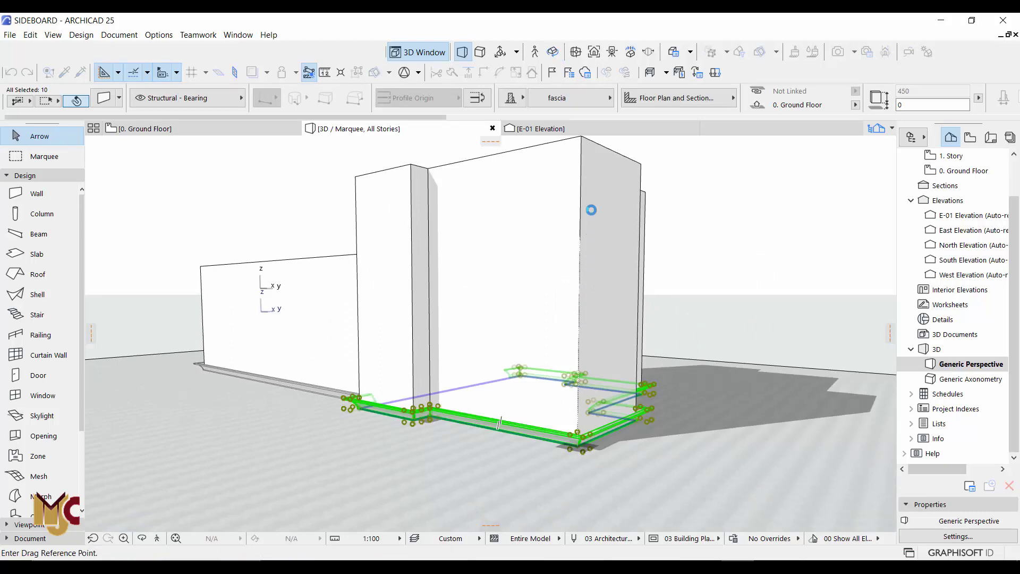
pyautogui.moveTo(586, 166); pyautogui.dragTo(583, 219, button='middle')
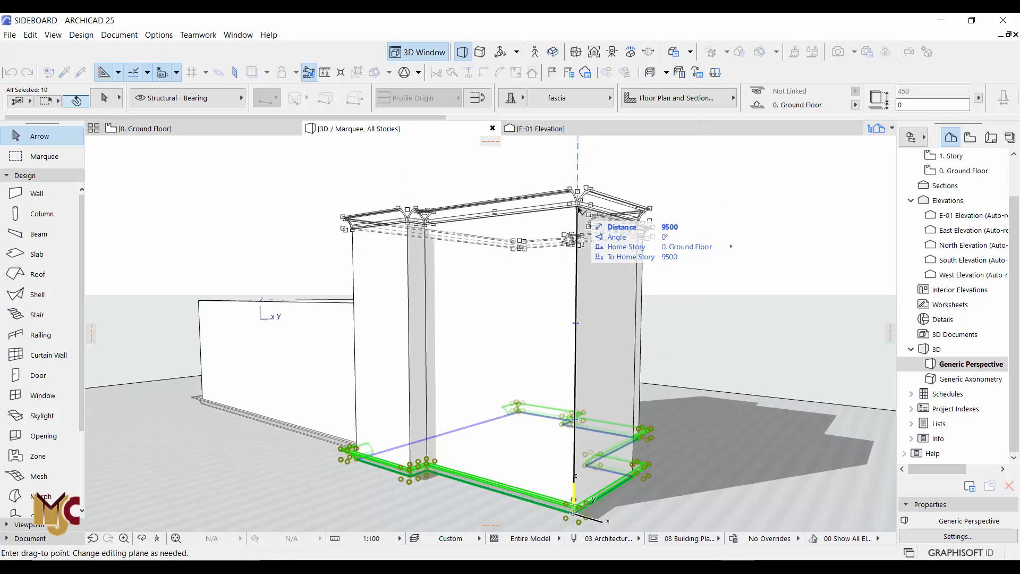
pyautogui.click(578, 208)
pyautogui.keyDown('shift'); pyautogui.moveTo(579, 208); pyautogui.dragTo(548, 209, button='middle'); pyautogui.keyUp('shift')
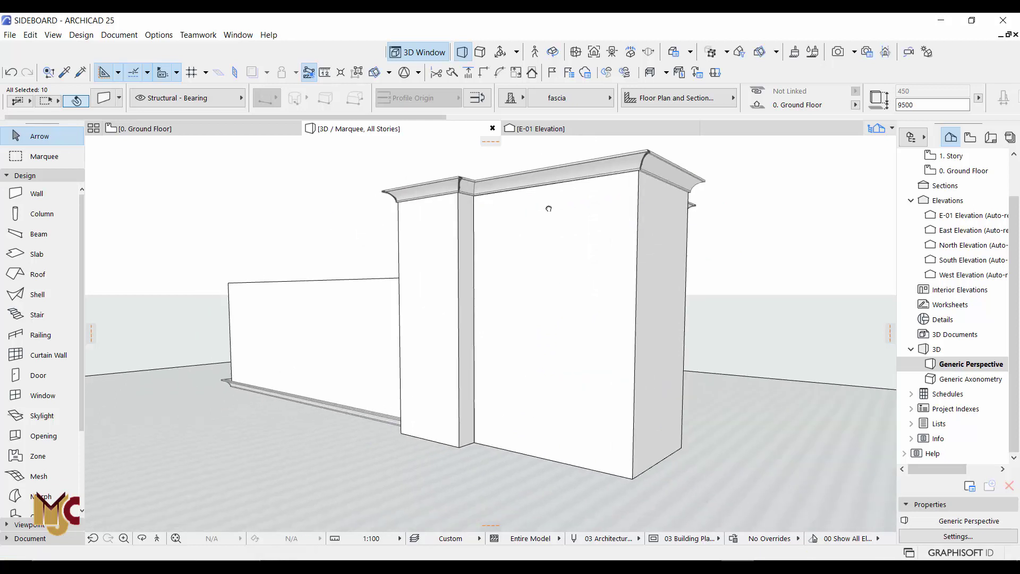
pyautogui.press('Escape')
pyautogui.scroll(5, 457, 184)
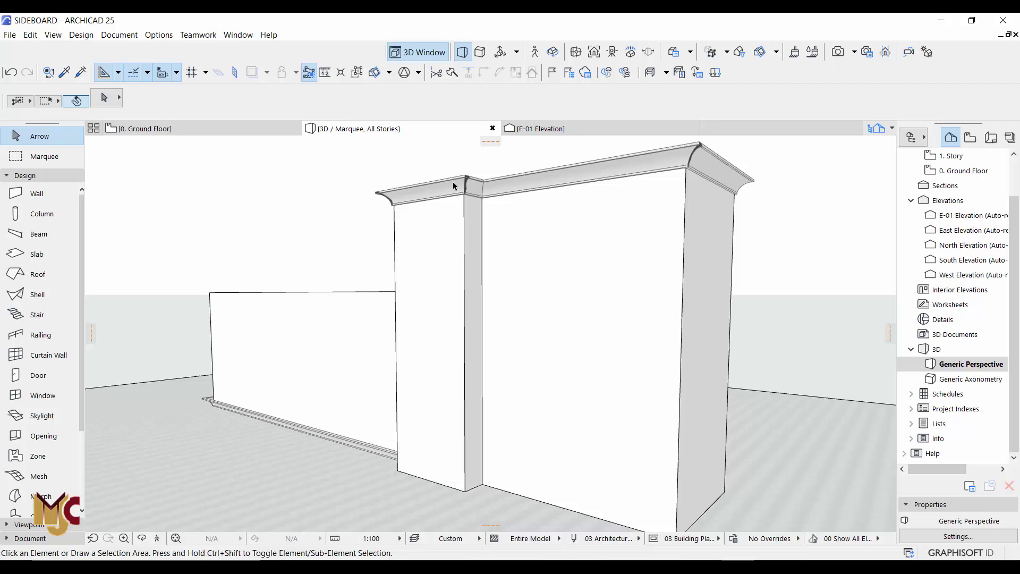
# Step: Override the surfaces of the taller block's fascia walls, setting them to Paint - Glossy White, and deselect the walls
pyautogui.click(462, 184)
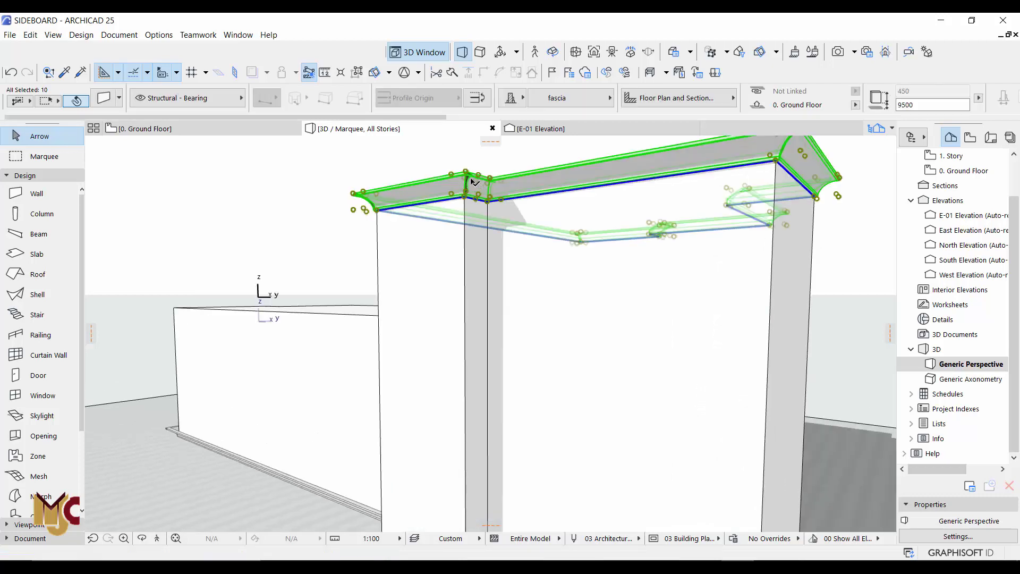
pyautogui.click(102, 102)
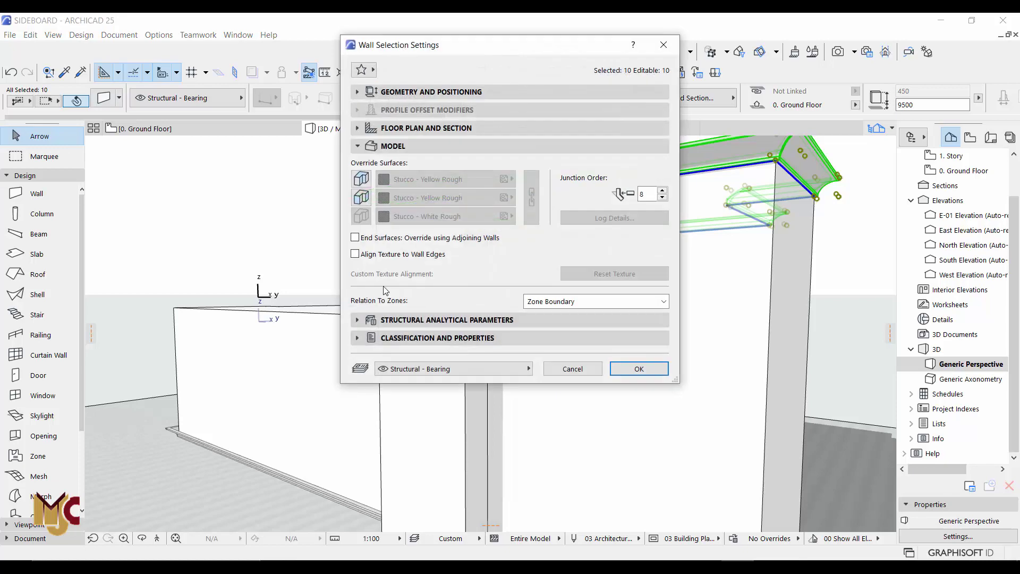
pyautogui.click(361, 180)
pyautogui.click(361, 198)
pyautogui.click(447, 179)
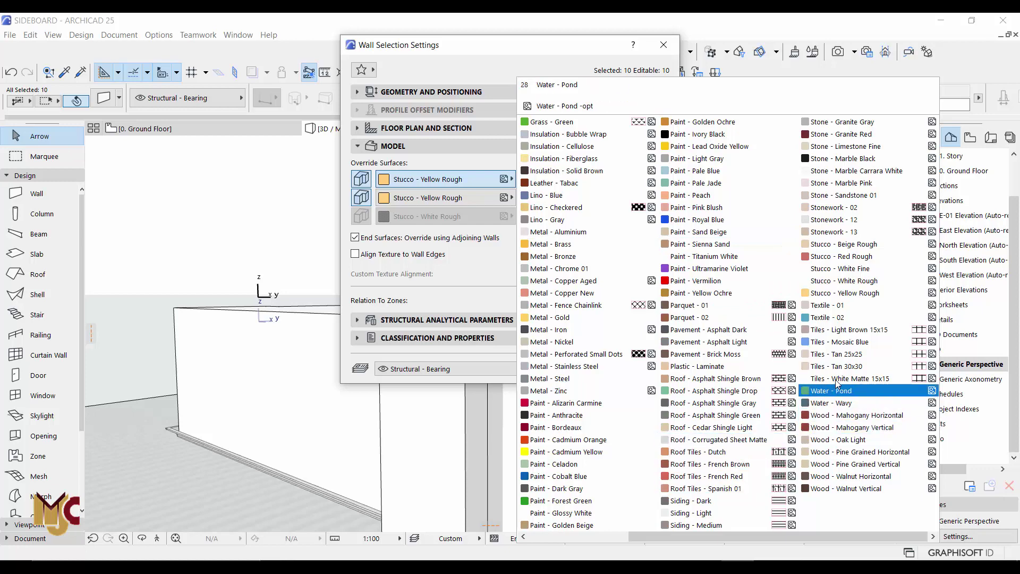
pyautogui.click(580, 514)
pyautogui.click(659, 368)
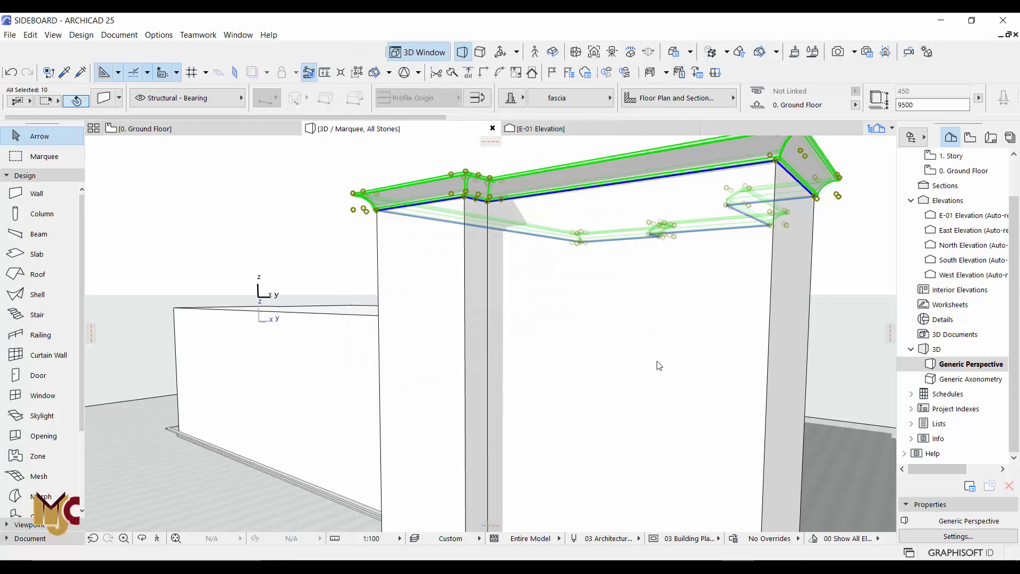
pyautogui.press('Escape')
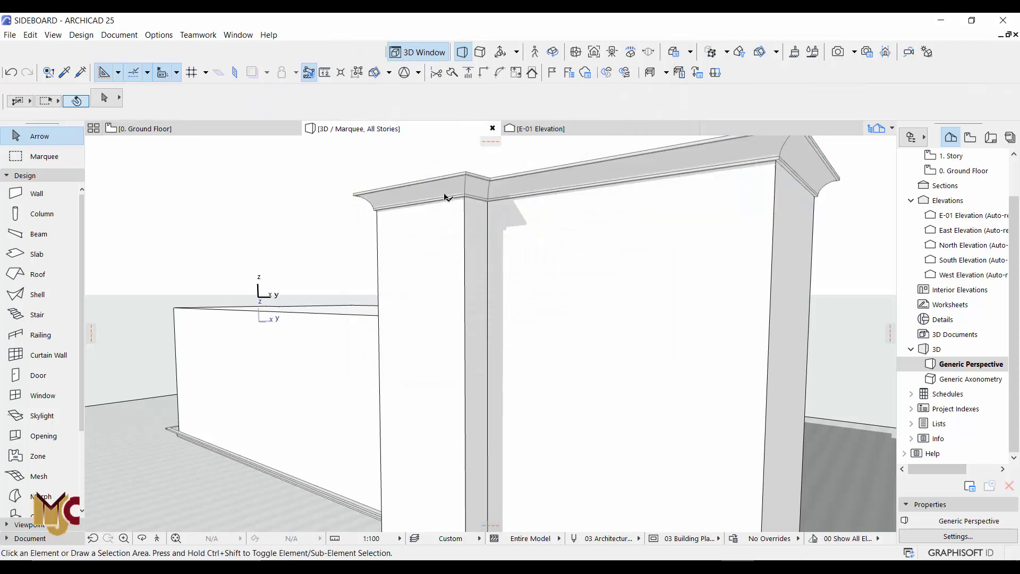
# Step: Raise the lower block's fascia walls vertically by 6500 from the base corner to the block's top corner
pyautogui.click(315, 490)
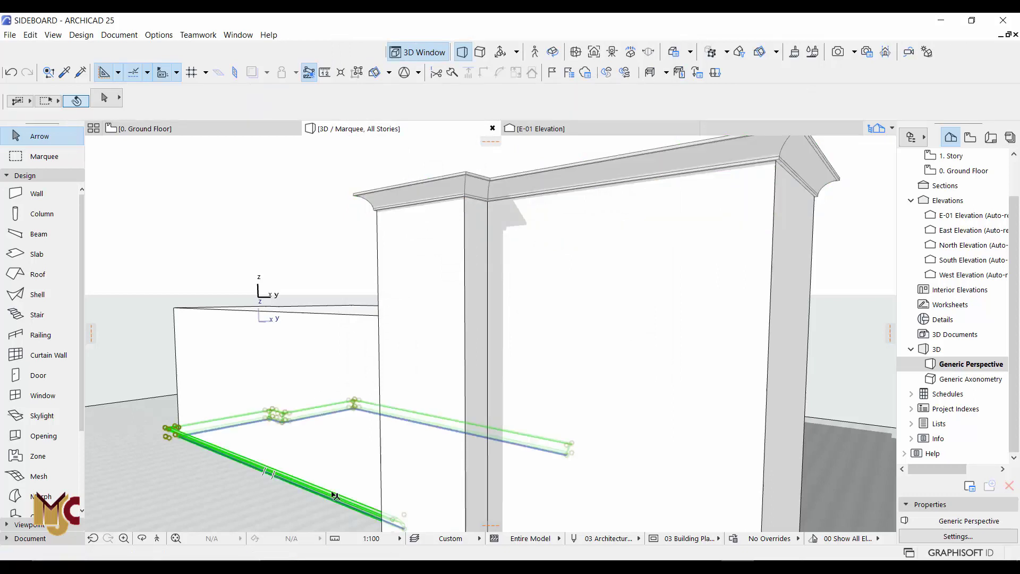
pyautogui.moveTo(379, 388); pyautogui.dragTo(420, 313, button='middle')
pyautogui.scroll(1, 254, 329)
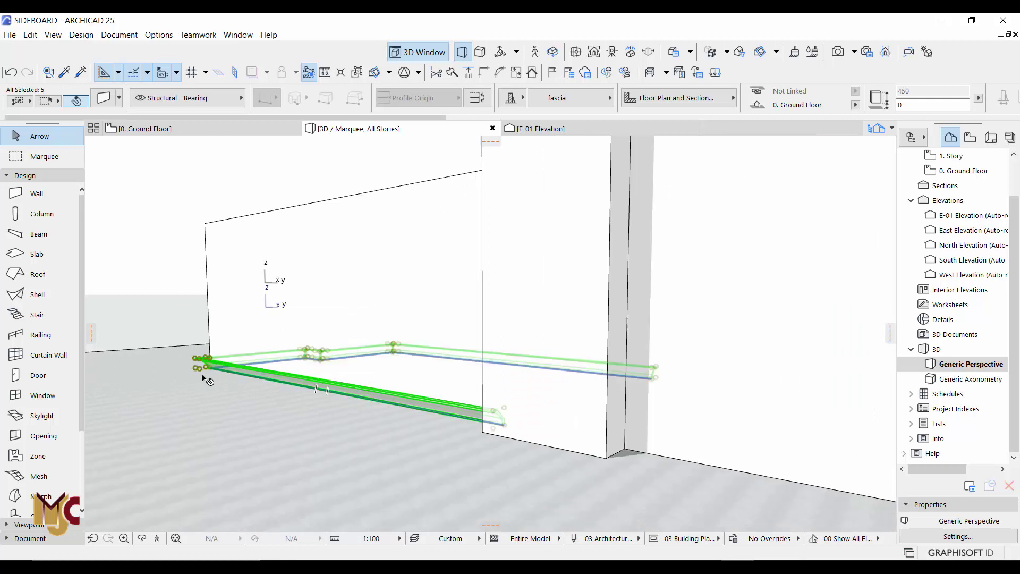
pyautogui.hotkey('ctrl', 'd')
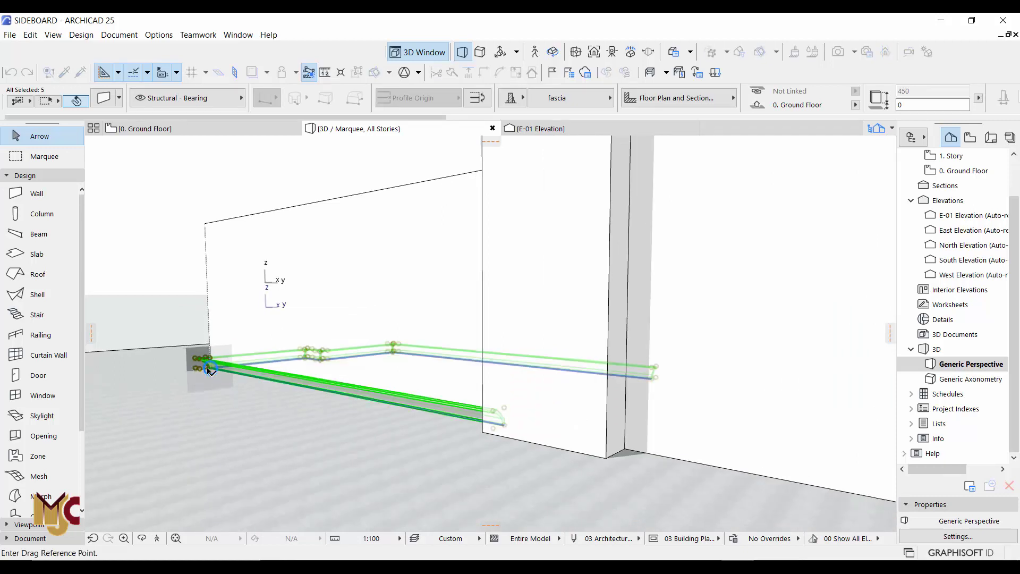
pyautogui.click(210, 367)
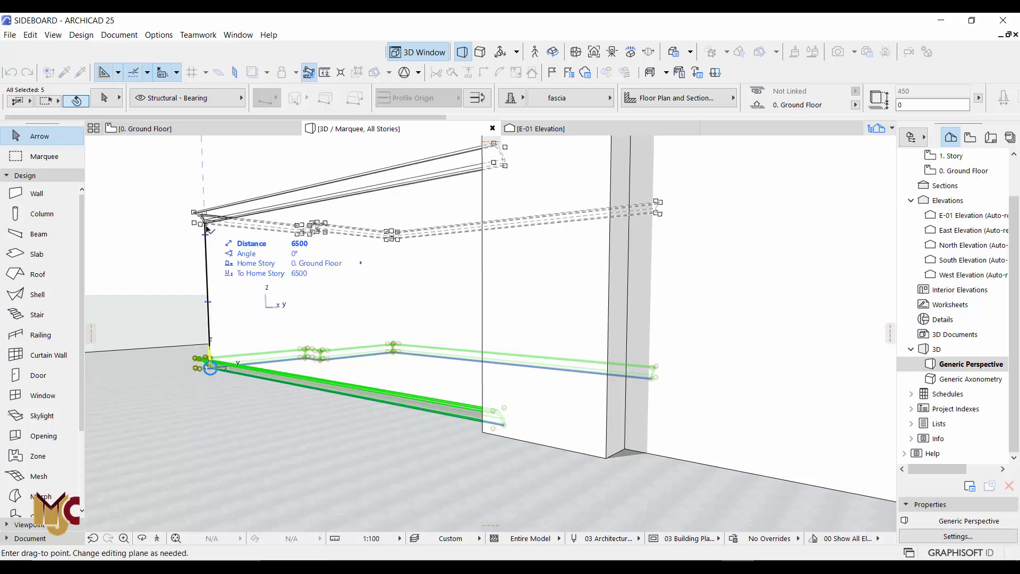
pyautogui.click(206, 224)
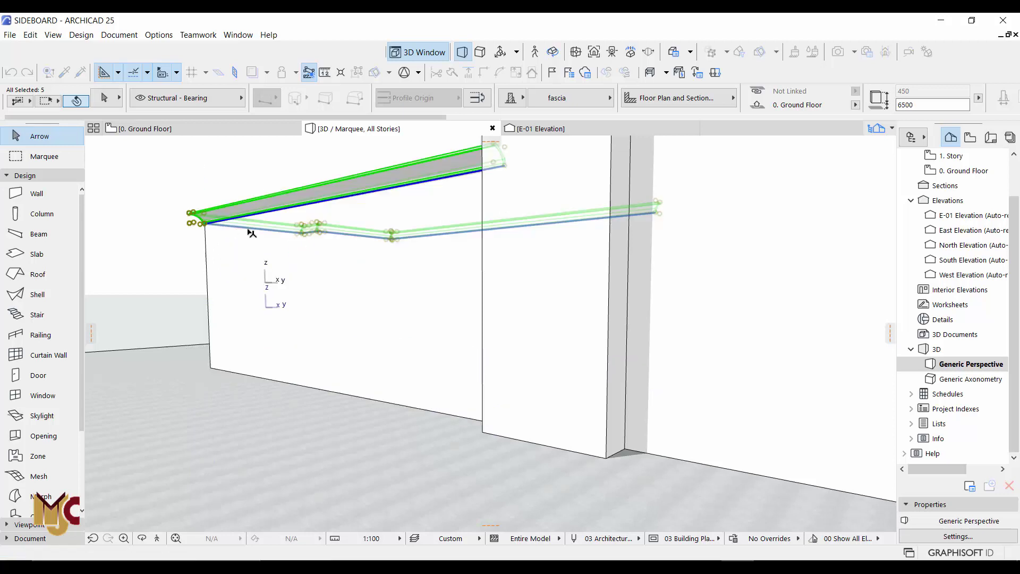
# Step: Override both surfaces of the lower block's fascia walls with Paint - Glossy White, linking the two surfaces, and deselect the walls
pyautogui.moveTo(322, 261); pyautogui.dragTo(450, 302, button='middle')
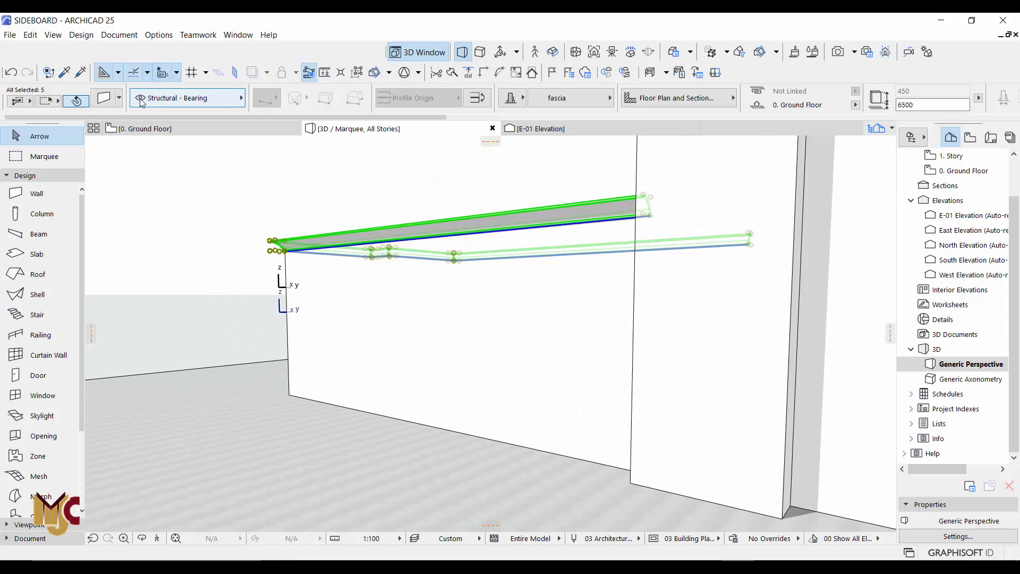
pyautogui.hotkey('ctrl', 't')
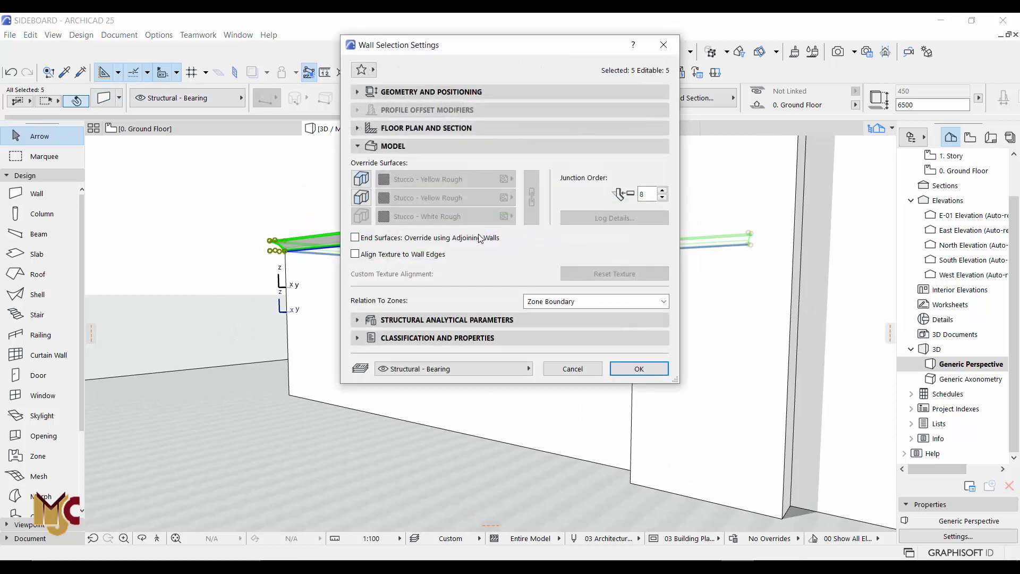
pyautogui.click(362, 179)
pyautogui.click(361, 198)
pyautogui.click(447, 179)
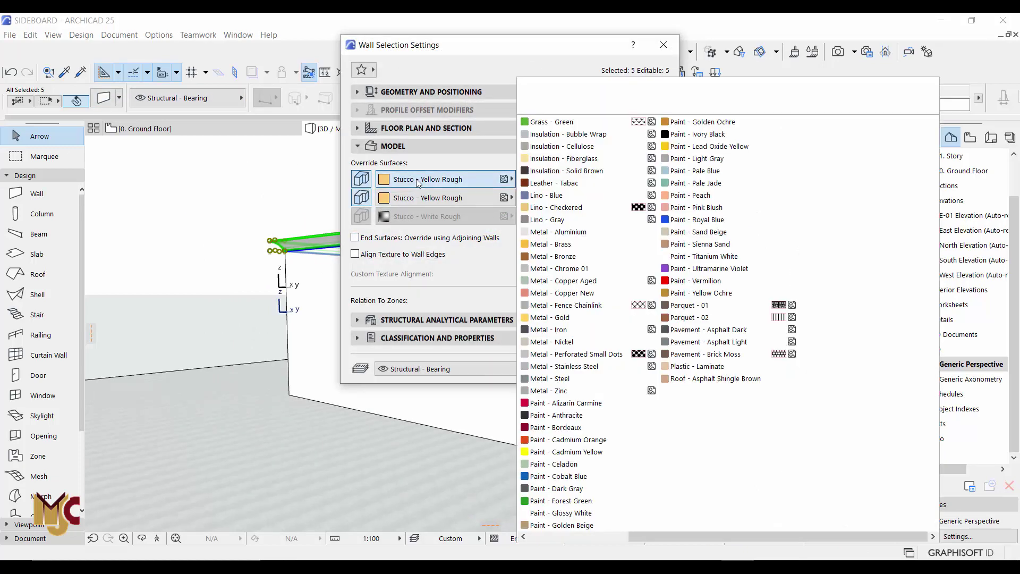
pyautogui.click(574, 512)
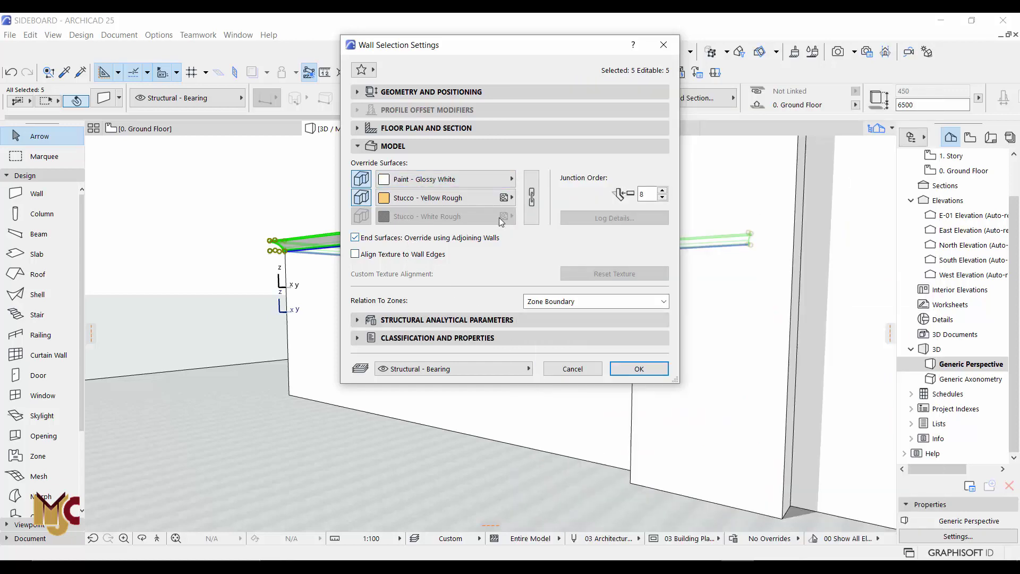
pyautogui.click(531, 197)
pyautogui.click(640, 369)
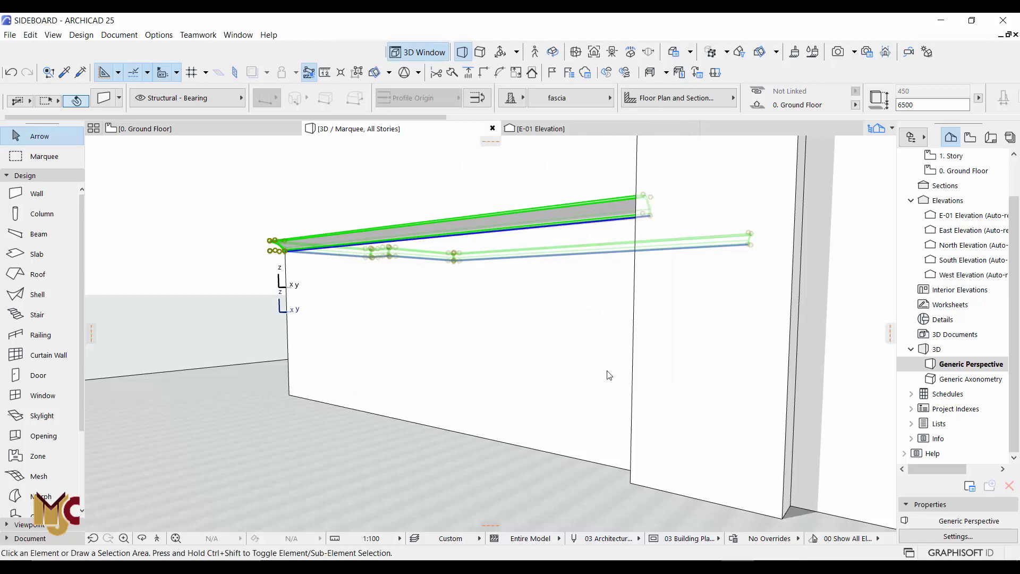
pyautogui.press('Escape')
pyautogui.keyDown('shift'); pyautogui.moveTo(369, 303); pyautogui.dragTo(637, 338, button='middle'); pyautogui.keyUp('shift')
pyautogui.keyDown('shift'); pyautogui.moveTo(422, 255); pyautogui.dragTo(761, 265, button='middle'); pyautogui.keyUp('shift')
pyautogui.moveTo(760, 265); pyautogui.dragTo(400, 320)
pyautogui.keyDown('shift'); pyautogui.moveTo(400, 320); pyautogui.dragTo(586, 238, button='middle'); pyautogui.keyUp('shift')
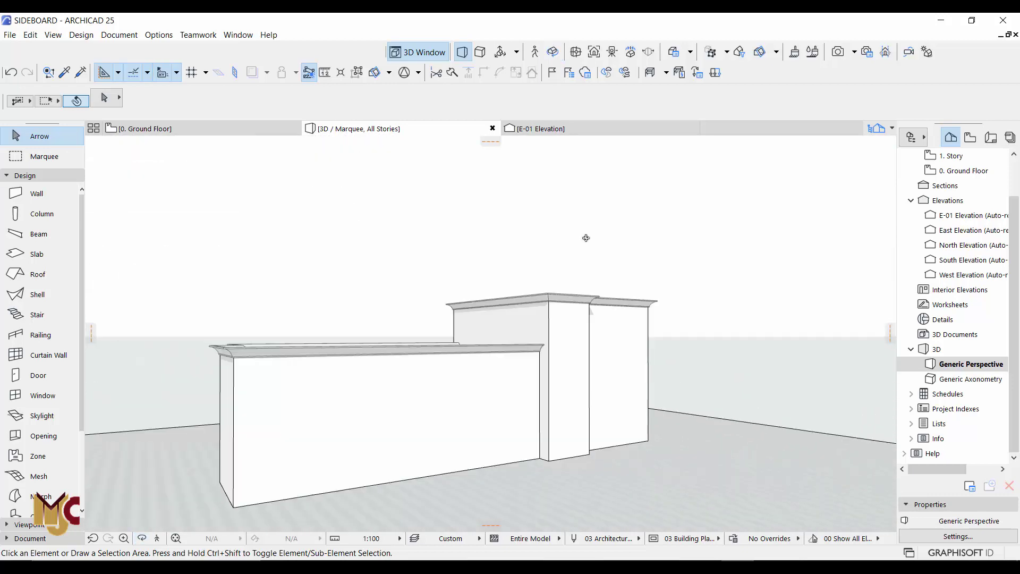
# Step: Open the 2. Story floor plan at the right block's fascia outline
pyautogui.press('F2')
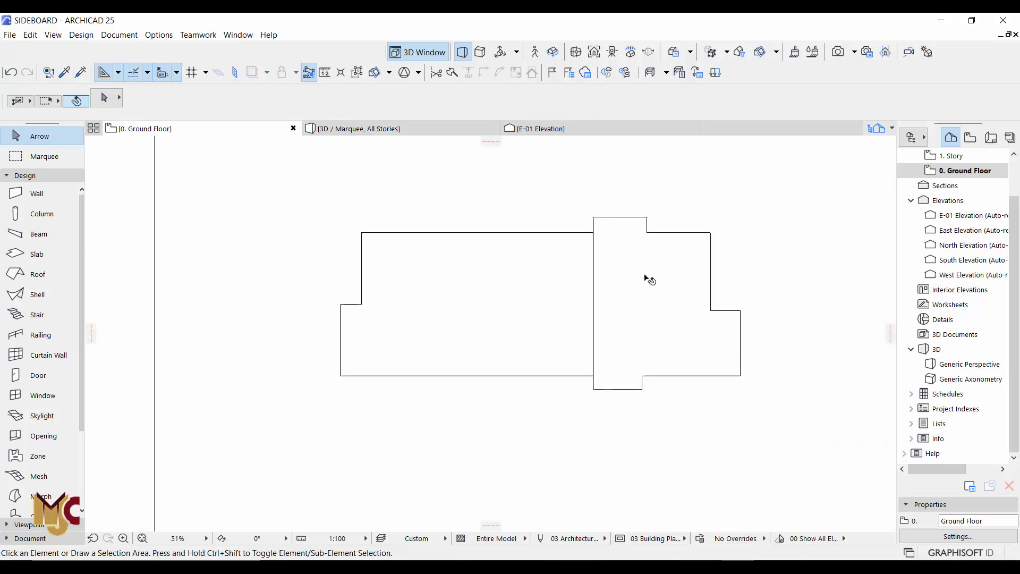
pyautogui.scroll(1, 964, 170)
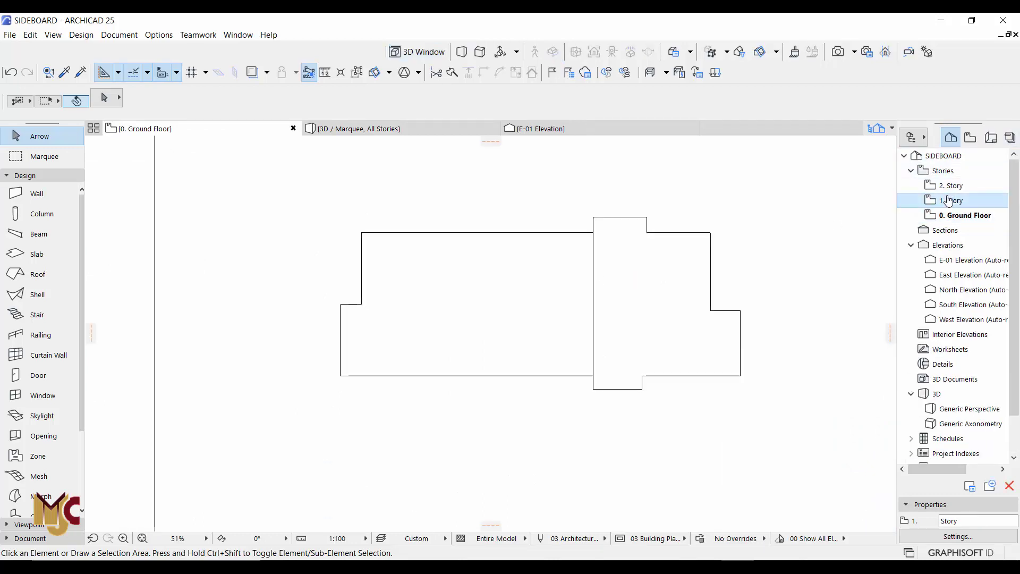
pyautogui.click(956, 200)
pyautogui.click(956, 185)
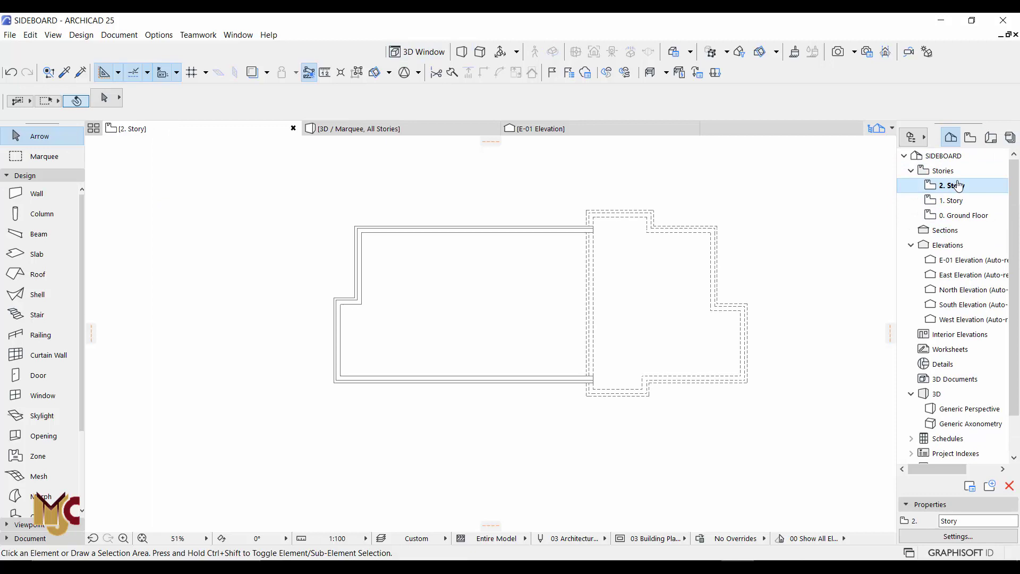
pyautogui.moveTo(586, 215); pyautogui.dragTo(447, 213, button='middle')
pyautogui.scroll(2, 463, 221)
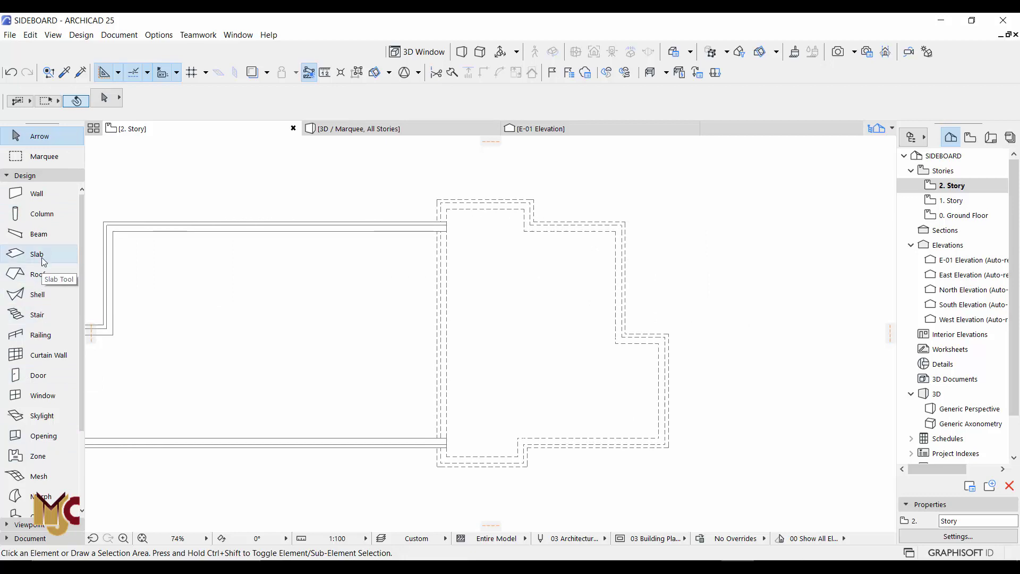
# Step: Start a complex multi-plane roof and trace its pivot polygon from the right block's upper-left outer fascia corner along the stepped upper and right edges
pyautogui.click(37, 274)
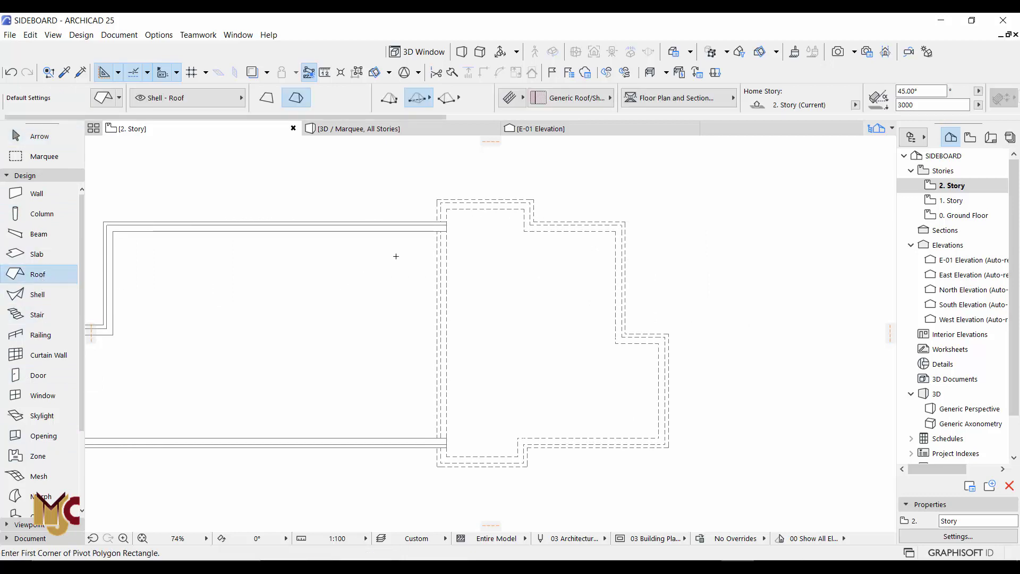
pyautogui.scroll(3, 483, 187)
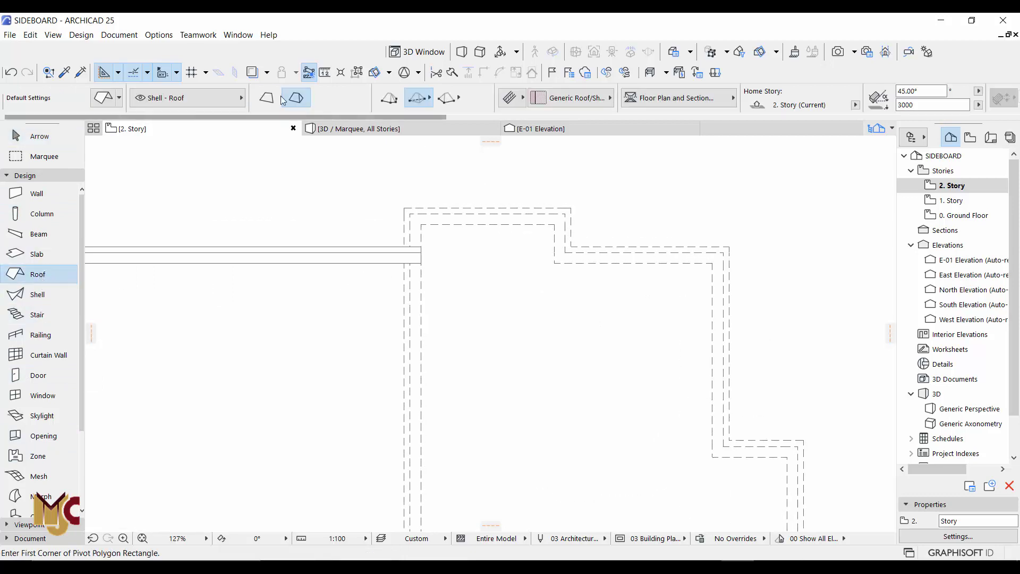
pyautogui.click(391, 97)
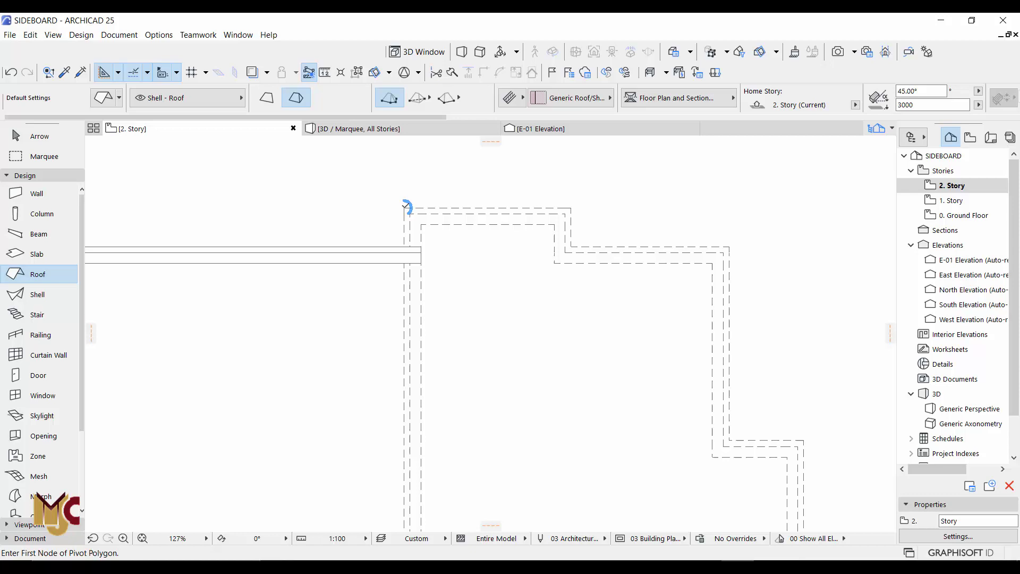
pyautogui.click(405, 207)
pyautogui.click(571, 207)
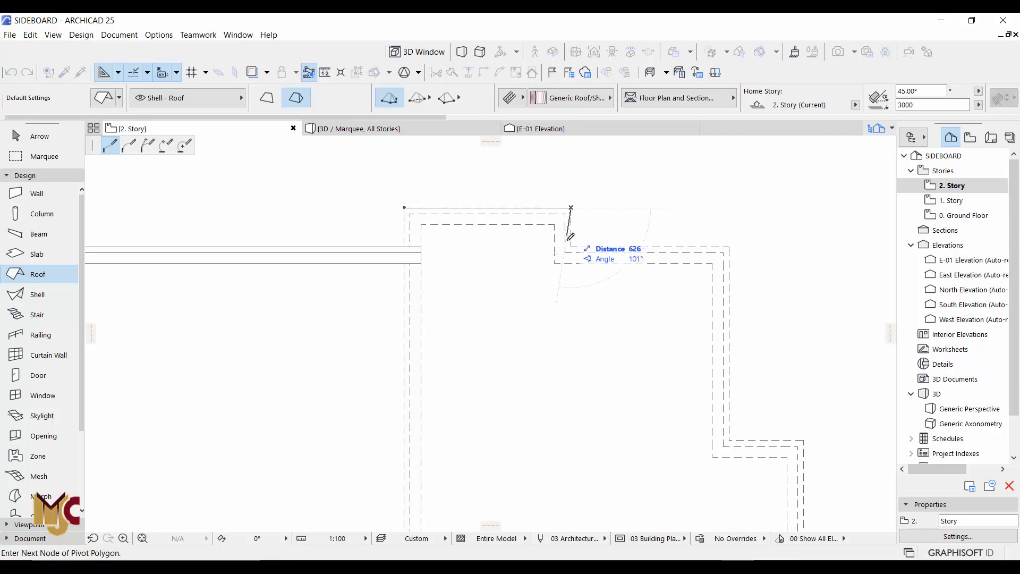
pyautogui.click(571, 246)
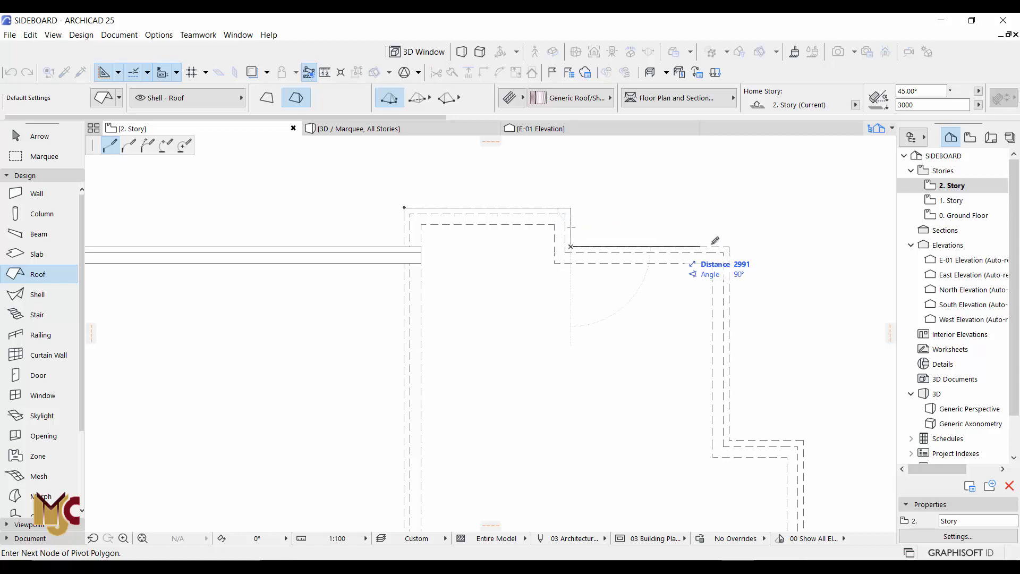
pyautogui.click(730, 247)
pyautogui.moveTo(715, 369); pyautogui.dragTo(658, 255, button='middle')
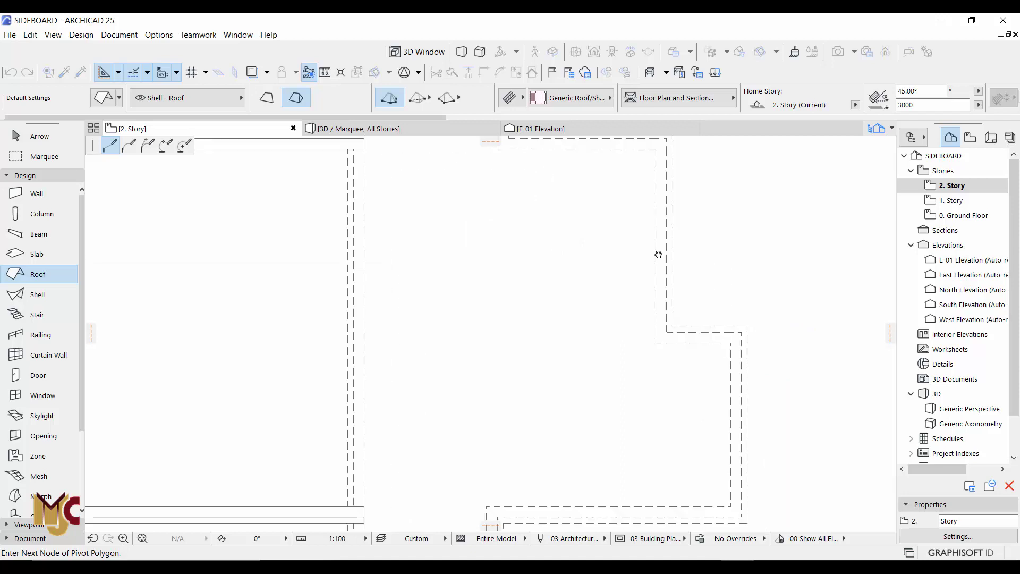
pyautogui.click(670, 322)
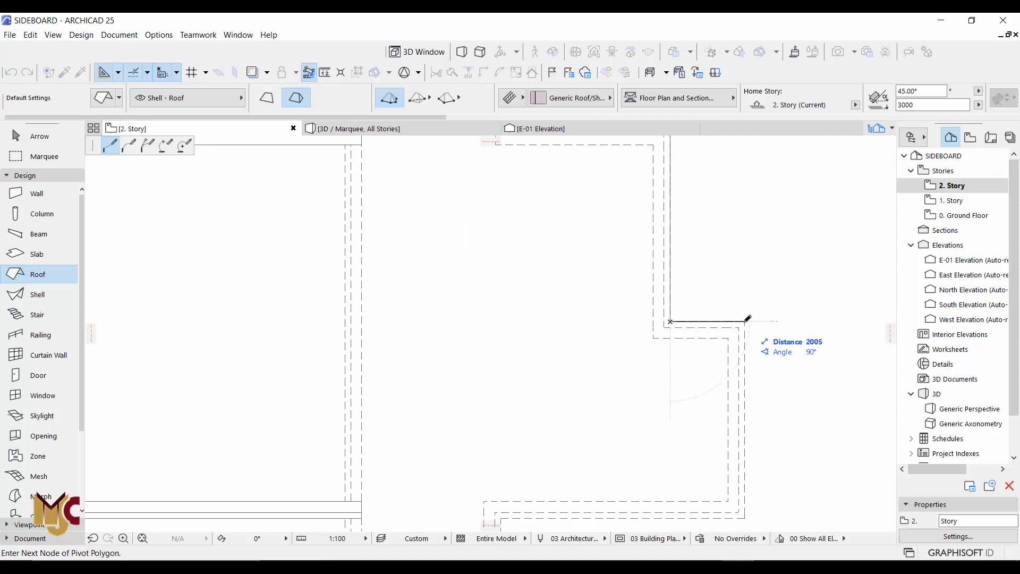
pyautogui.click(745, 321)
# Step: Continue the roof's pivot polygon down the right edge and along the stepped lower edge, close it at the starting corner, and leave the Roof tool
pyautogui.moveTo(739, 405); pyautogui.dragTo(795, 244, button='middle')
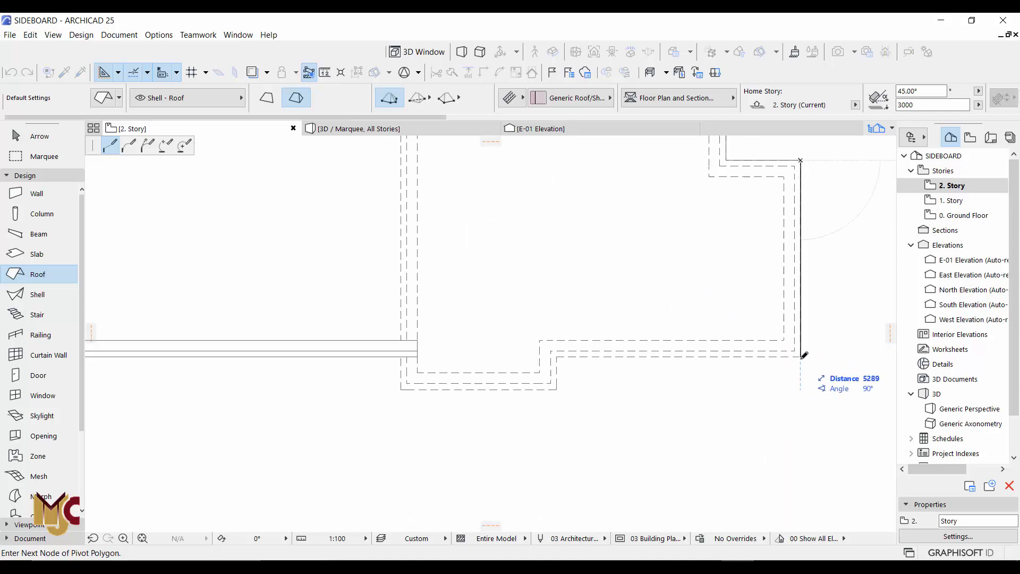
pyautogui.click(800, 356)
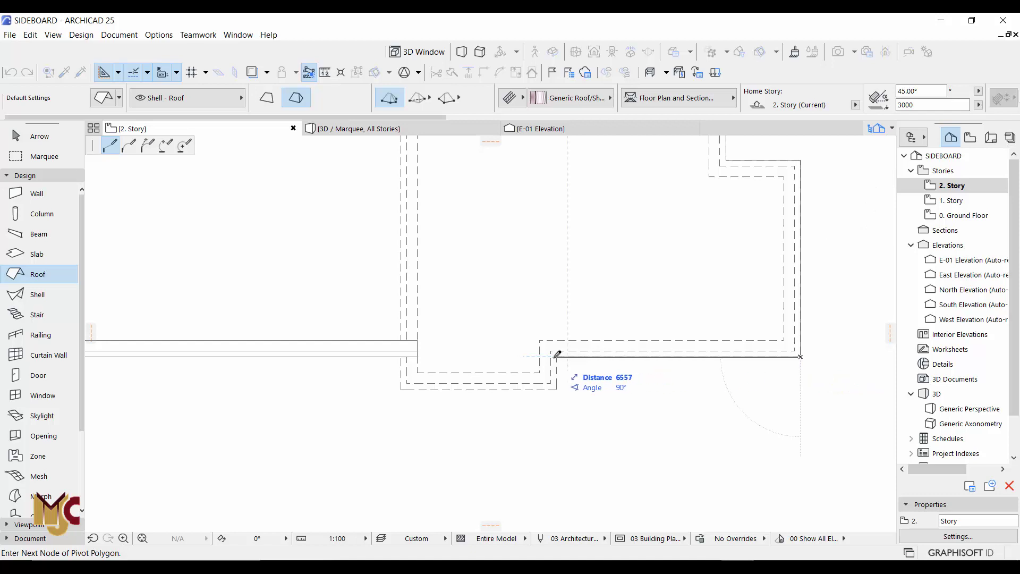
pyautogui.click(557, 356)
pyautogui.click(557, 389)
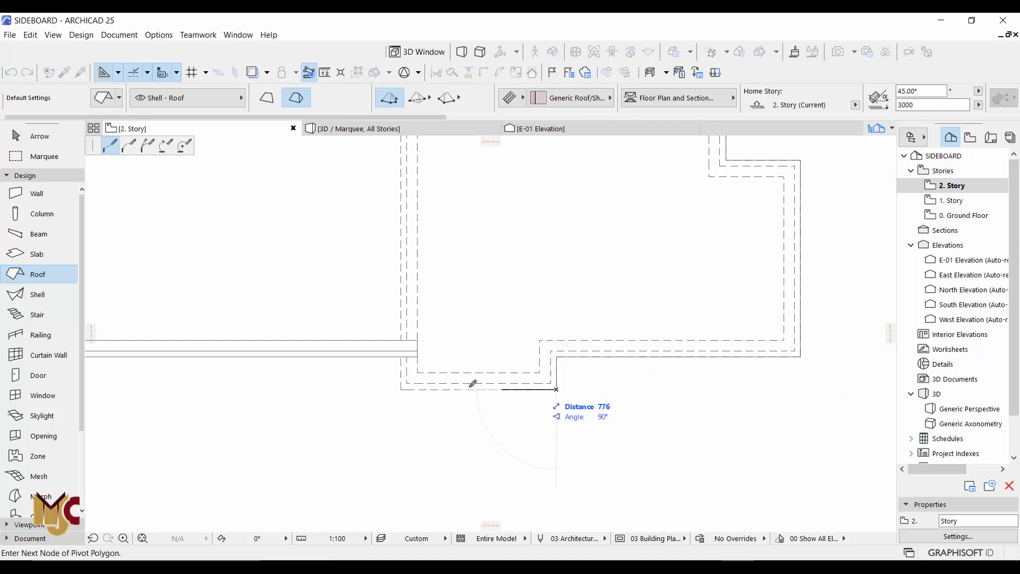
pyautogui.click(400, 389)
pyautogui.moveTo(390, 253); pyautogui.dragTo(452, 463, button='middle')
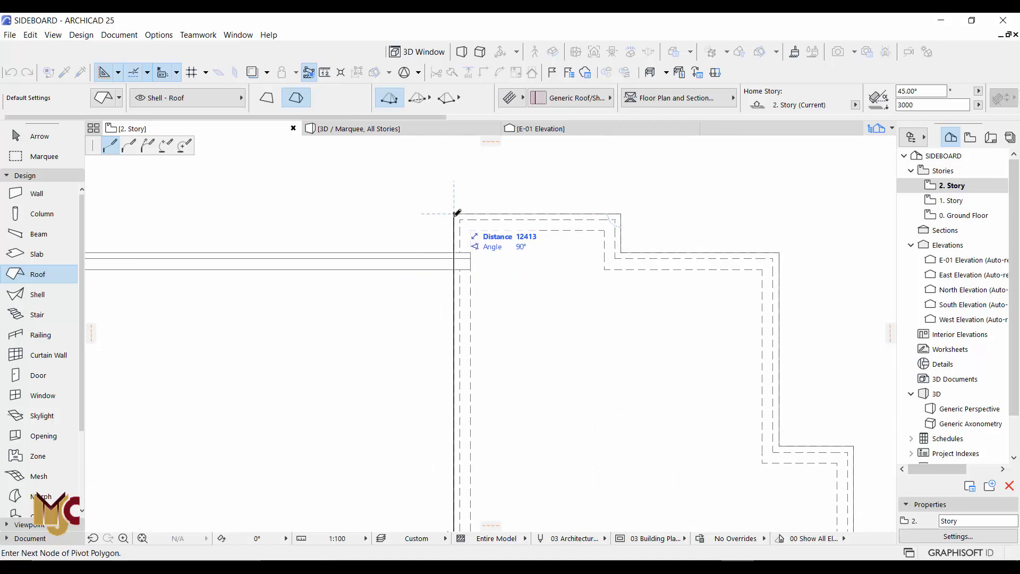
pyautogui.click(454, 214)
pyautogui.press('Escape')
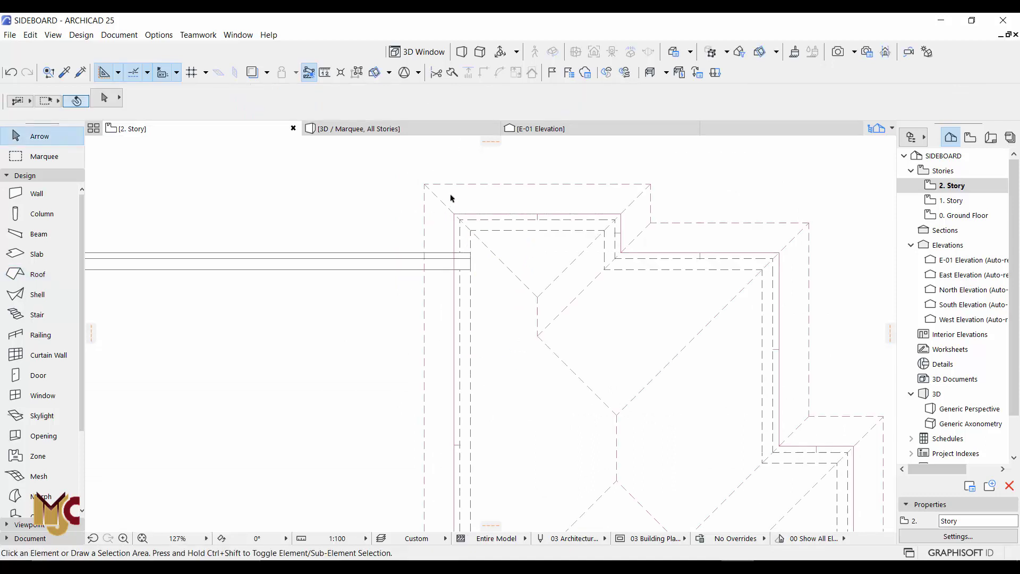
# Step: Set the right block roof's eaves overhang offset to 0, deselect the roof and show the model in 3D
pyautogui.click(428, 189)
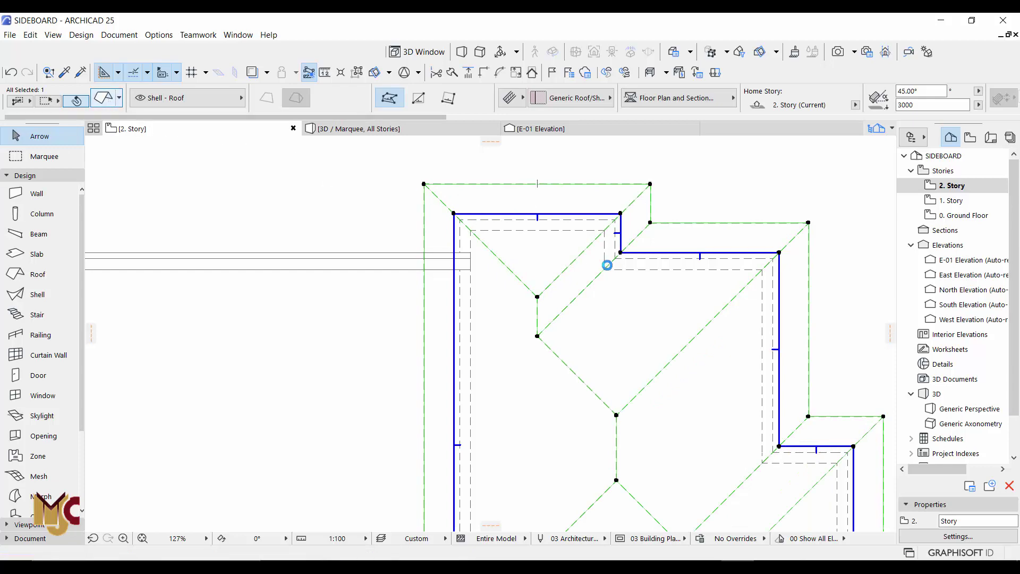
pyautogui.click(106, 97)
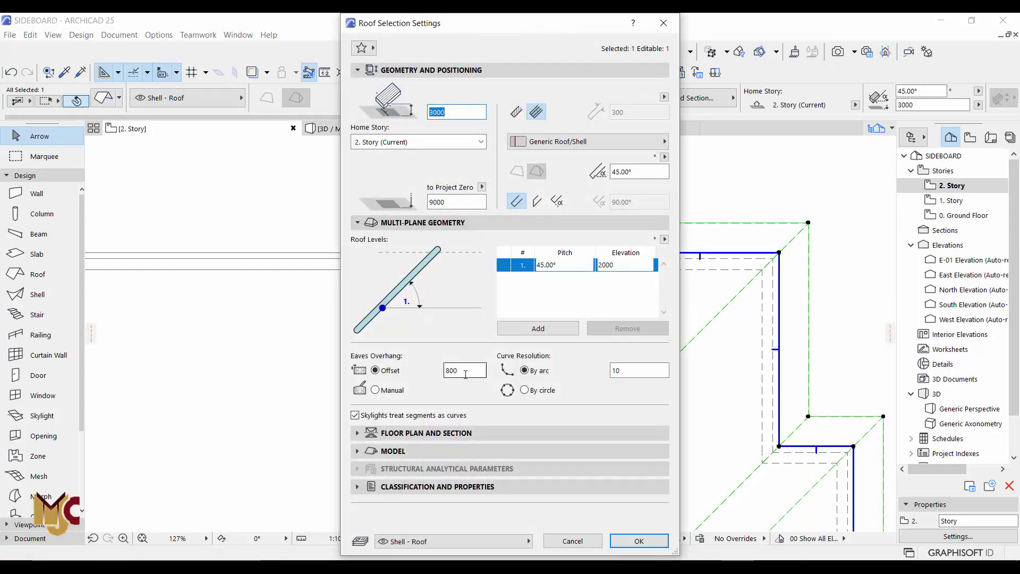
pyautogui.write('0')
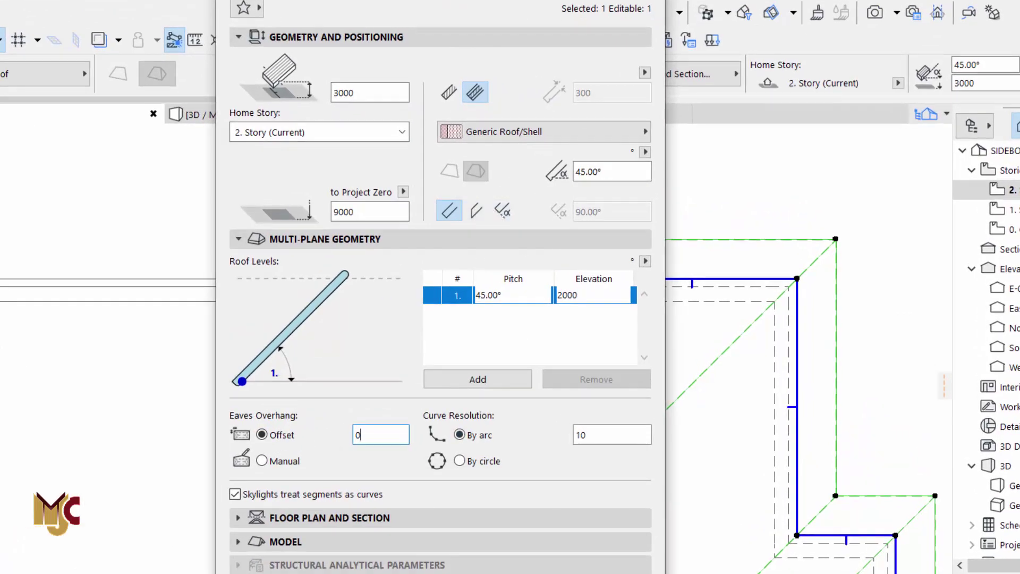
pyautogui.press('Return')
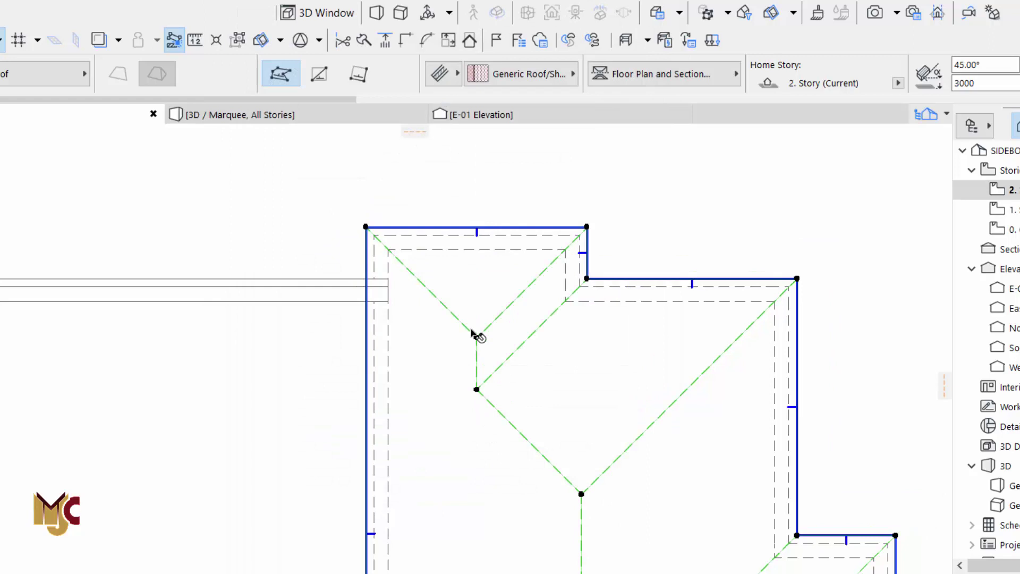
pyautogui.scroll(-5, 651, 472)
pyautogui.press('Escape')
pyautogui.press('F3')
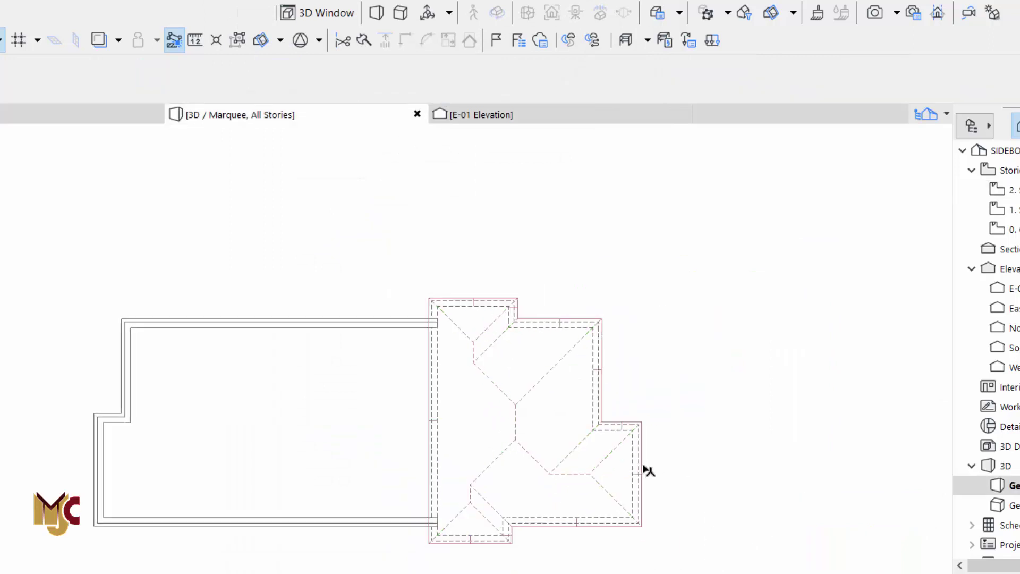
# Step: Select the right block's roof in 3D and give its edges a custom angle of 1°
pyautogui.scroll(4, 510, 343)
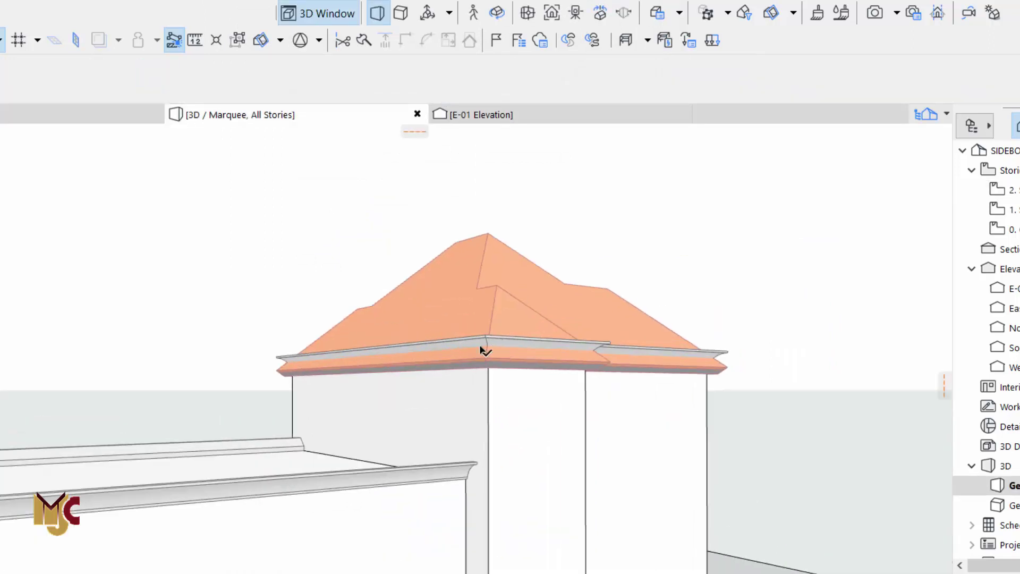
pyautogui.scroll(5, 481, 351)
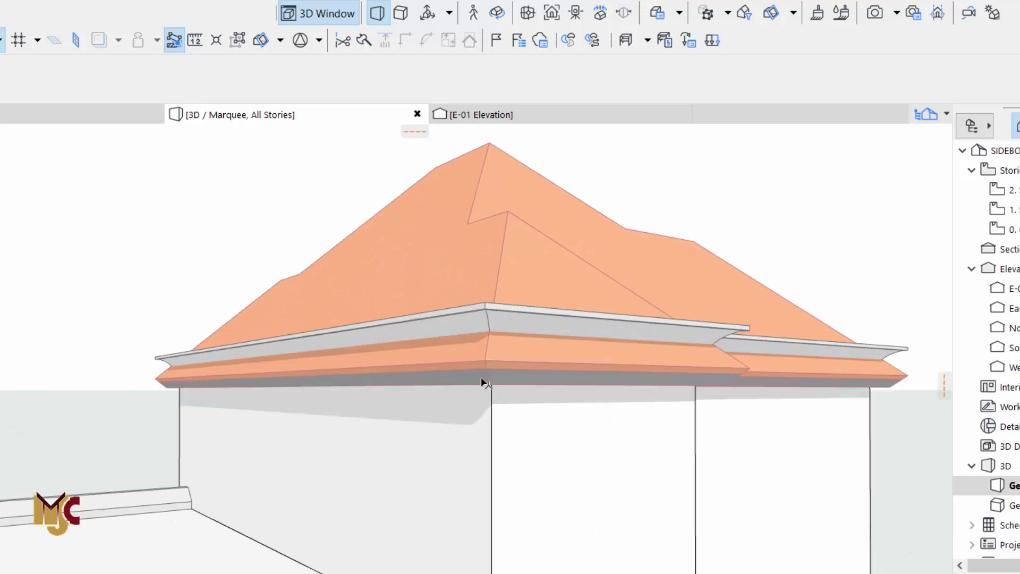
pyautogui.click(169, 384)
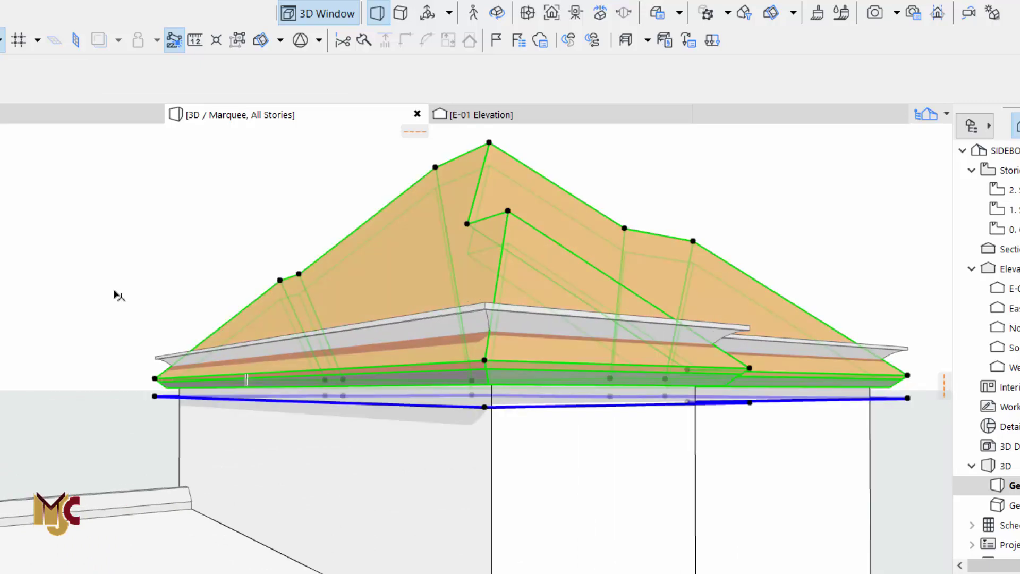
pyautogui.doubleClick(441, 264)
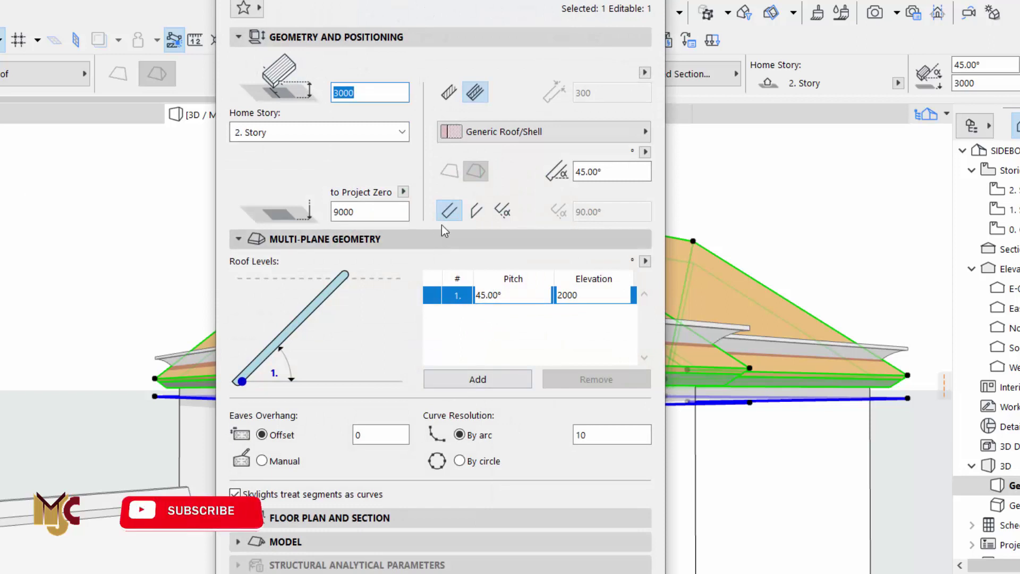
pyautogui.click(504, 212)
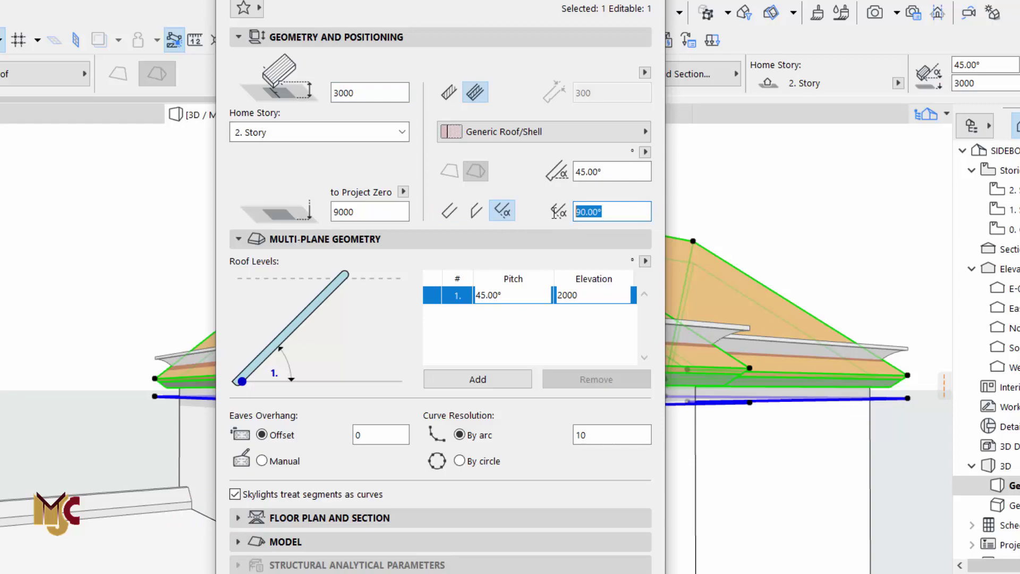
pyautogui.write('1')
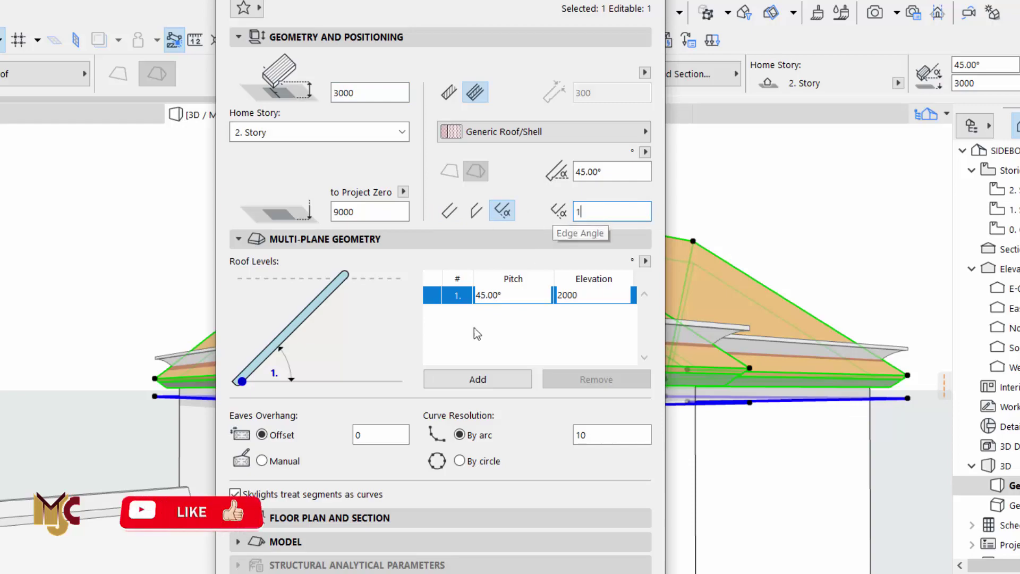
# Step: Override the roof's top surface with Roof - Asphalt Shingle Gray and apply the roof settings
pyautogui.click(278, 542)
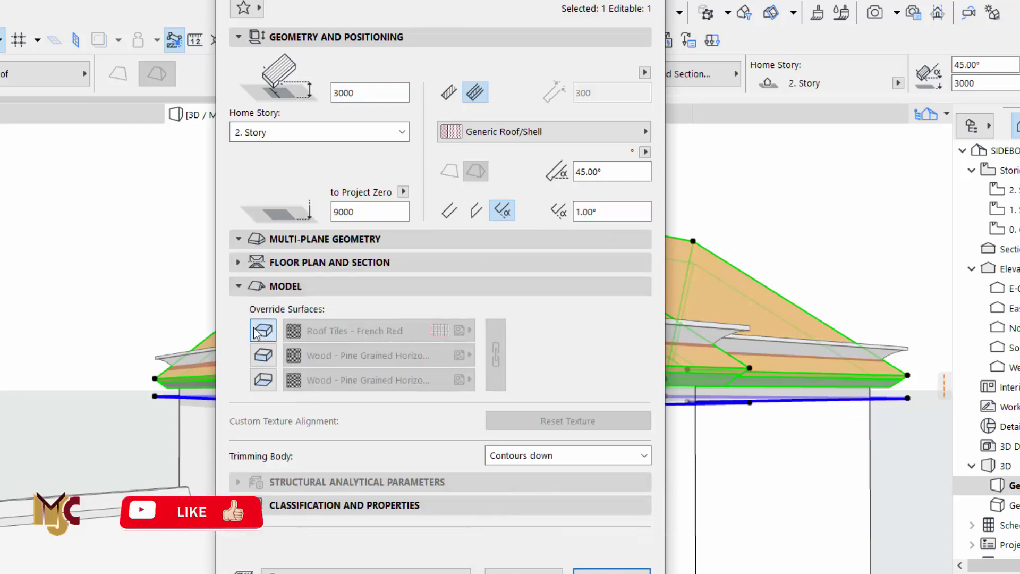
pyautogui.click(257, 333)
pyautogui.click(353, 333)
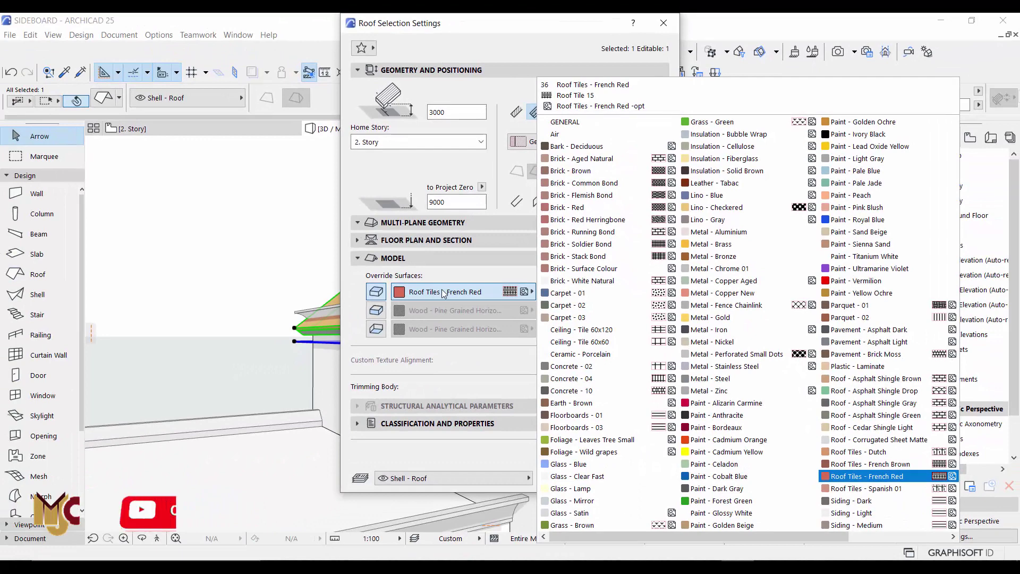
pyautogui.click(852, 415)
pyautogui.click(501, 293)
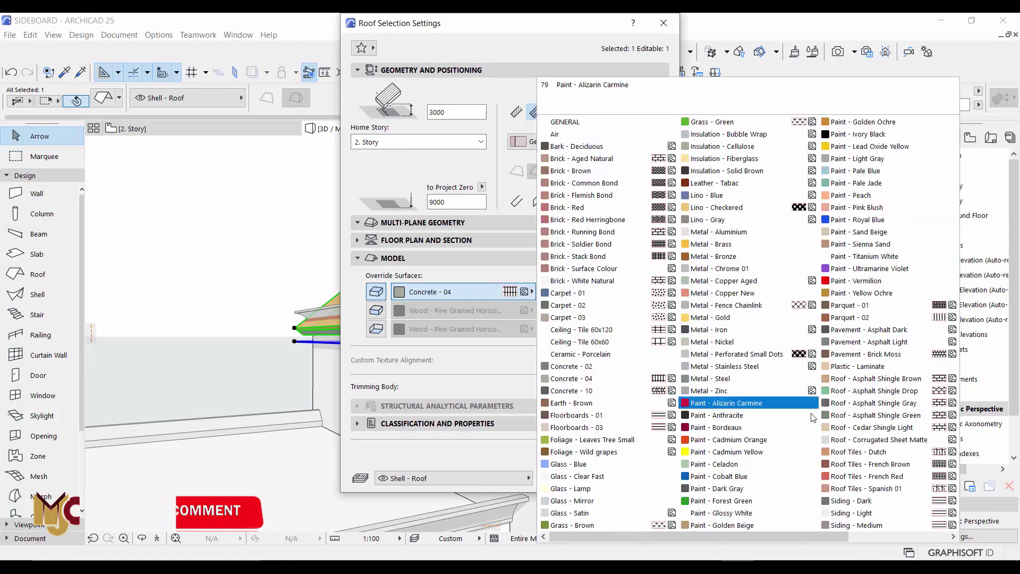
pyautogui.click(878, 407)
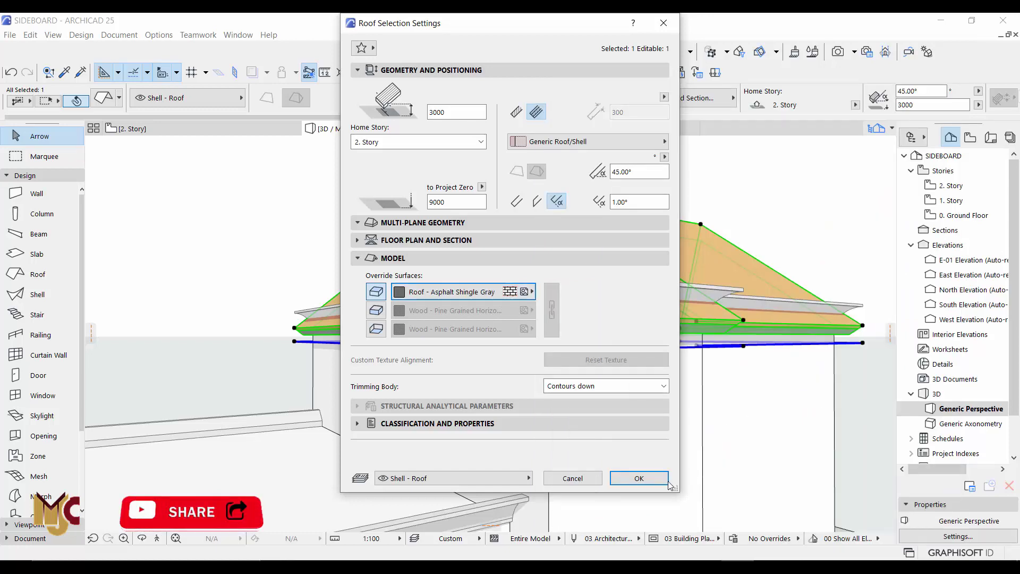
pyautogui.click(628, 478)
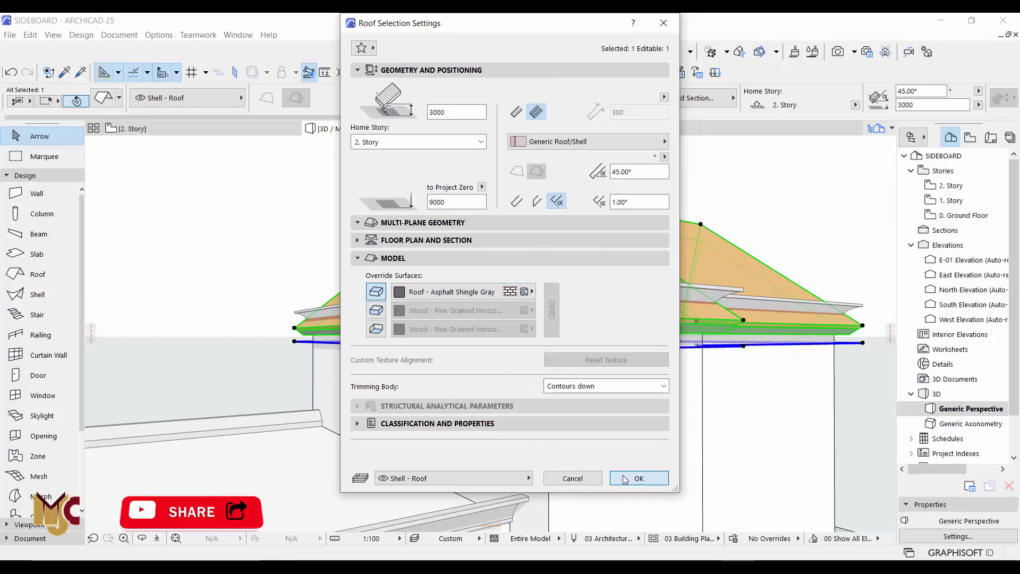
# Step: Move the right block's roof up from its lower front corner to the fascia's top corner, and deselect it
pyautogui.scroll(2, 547, 314)
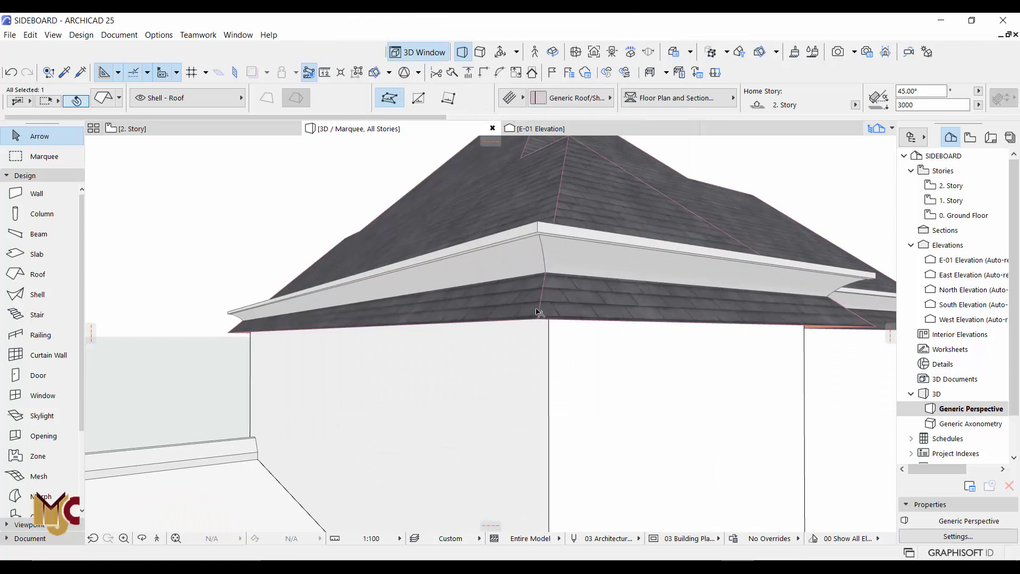
pyautogui.click(537, 319)
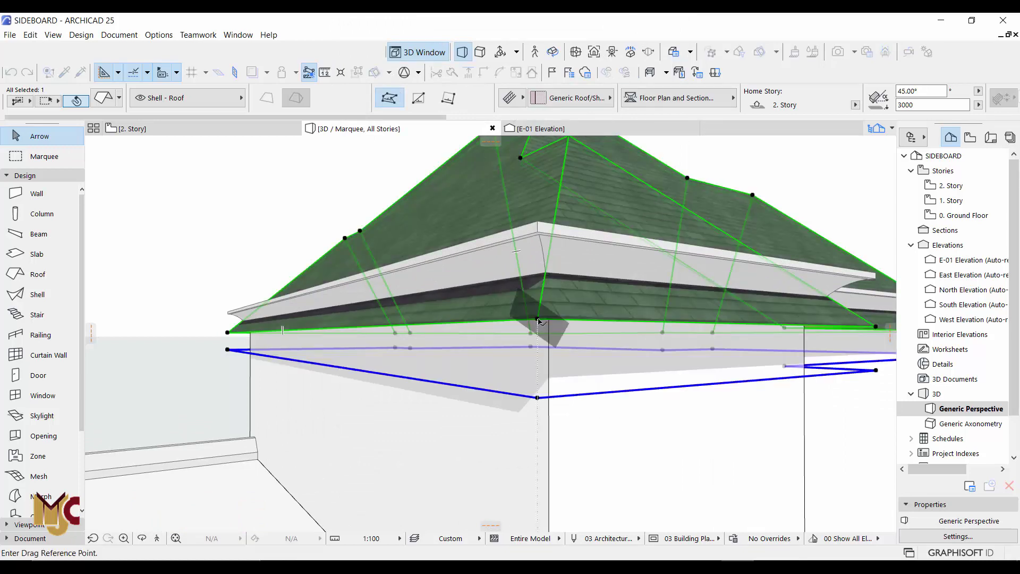
pyautogui.click(538, 320)
pyautogui.click(538, 225)
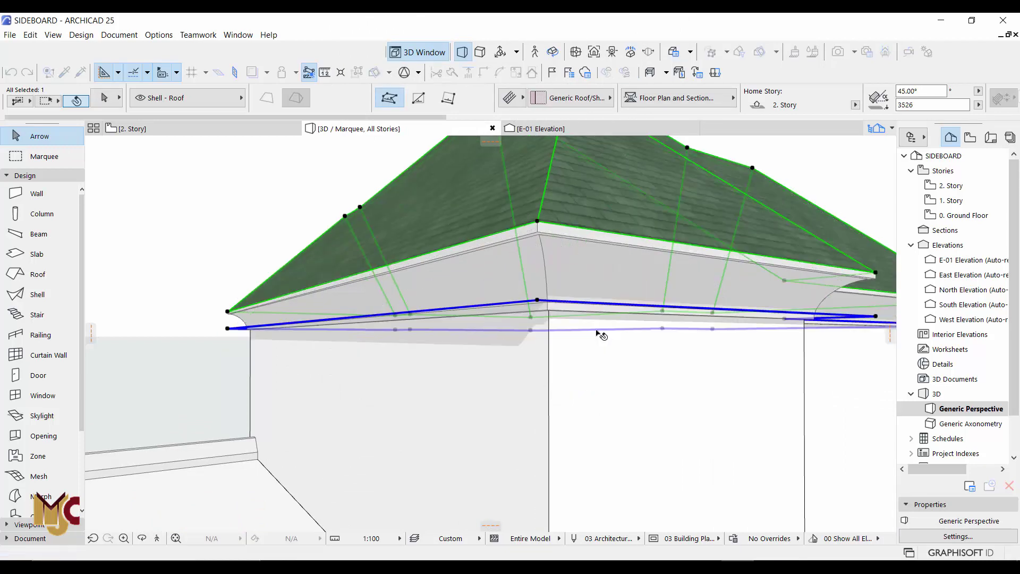
pyautogui.press('Escape')
pyautogui.scroll(-3, 590, 276)
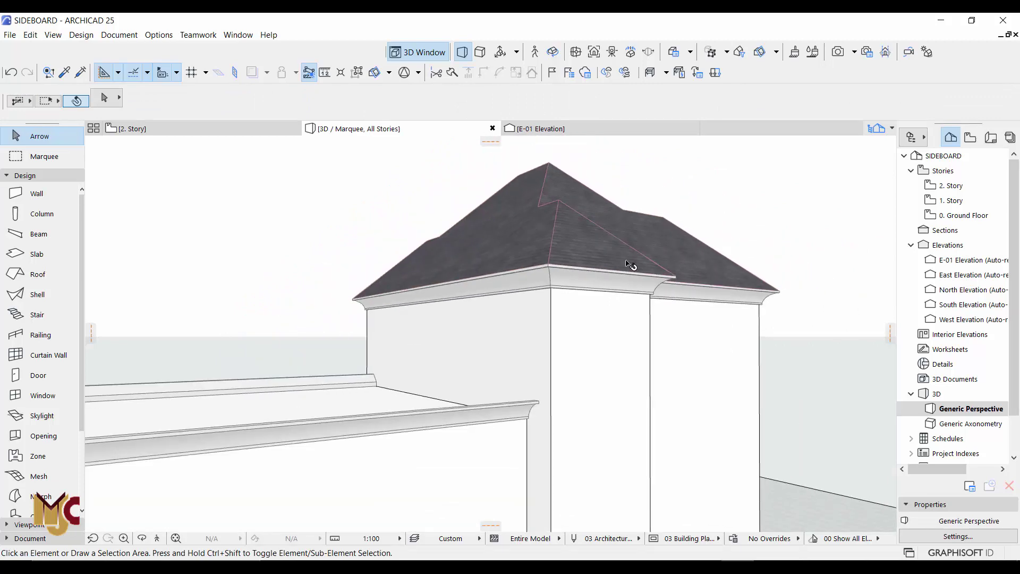
# Step: Open the 2. Story floor plan and start a new multi-plane roof with the existing right block roof's settings
pyautogui.keyDown('shift'); pyautogui.moveTo(657, 270); pyautogui.dragTo(435, 297, button='middle'); pyautogui.keyUp('shift')
pyautogui.scroll(-4, 435, 297)
pyautogui.keyDown('shift'); pyautogui.moveTo(698, 296); pyautogui.dragTo(605, 235, button='middle'); pyautogui.keyUp('shift')
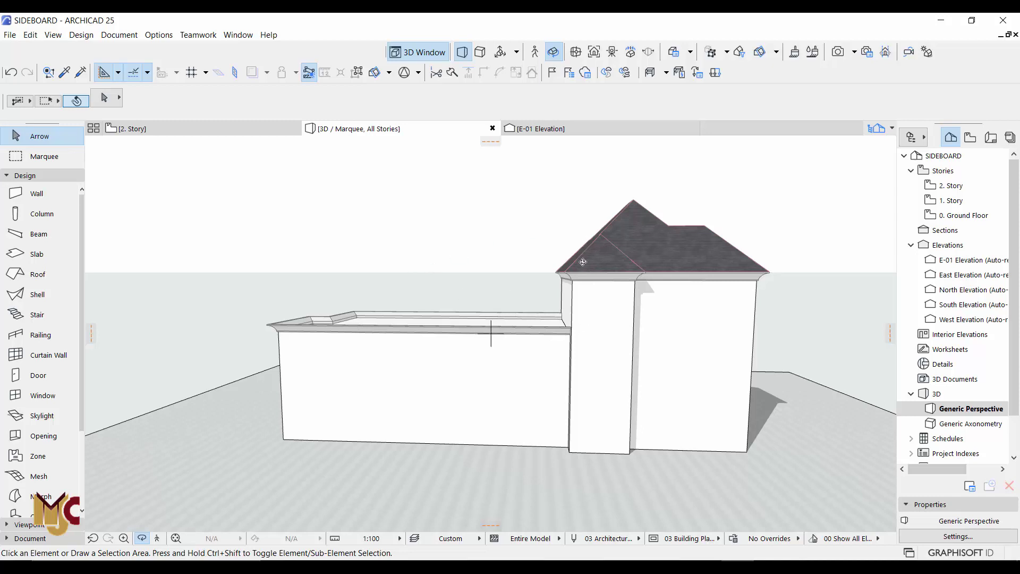
pyautogui.press('F2')
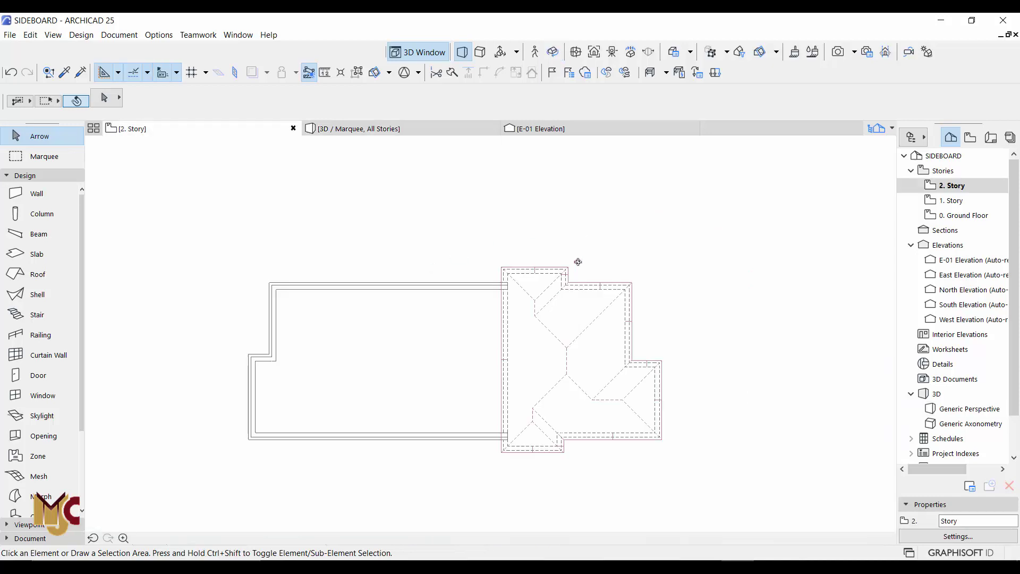
pyautogui.scroll(1, 347, 378)
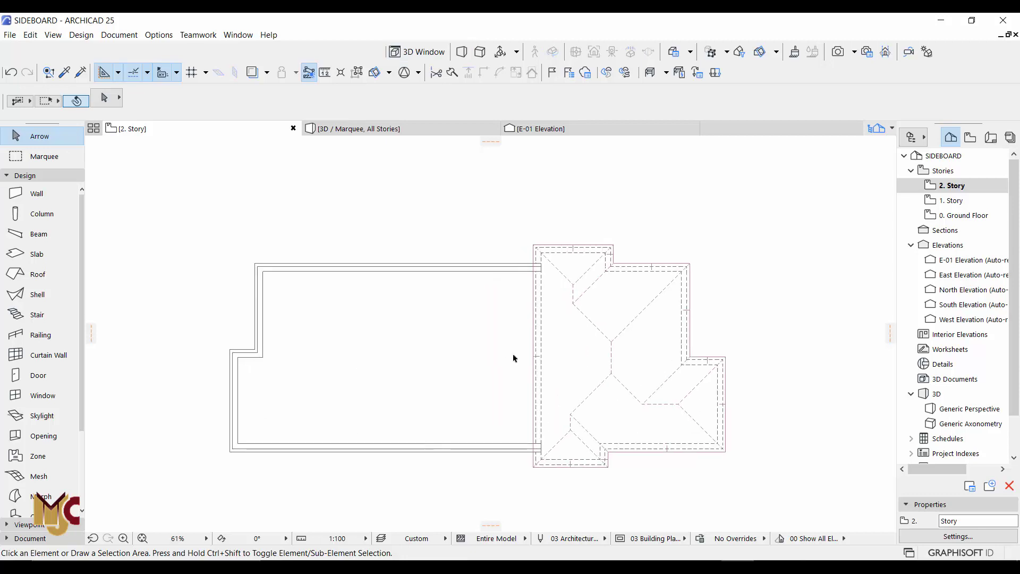
pyautogui.keyDown('alt'); pyautogui.click(616, 370); pyautogui.keyUp('alt')
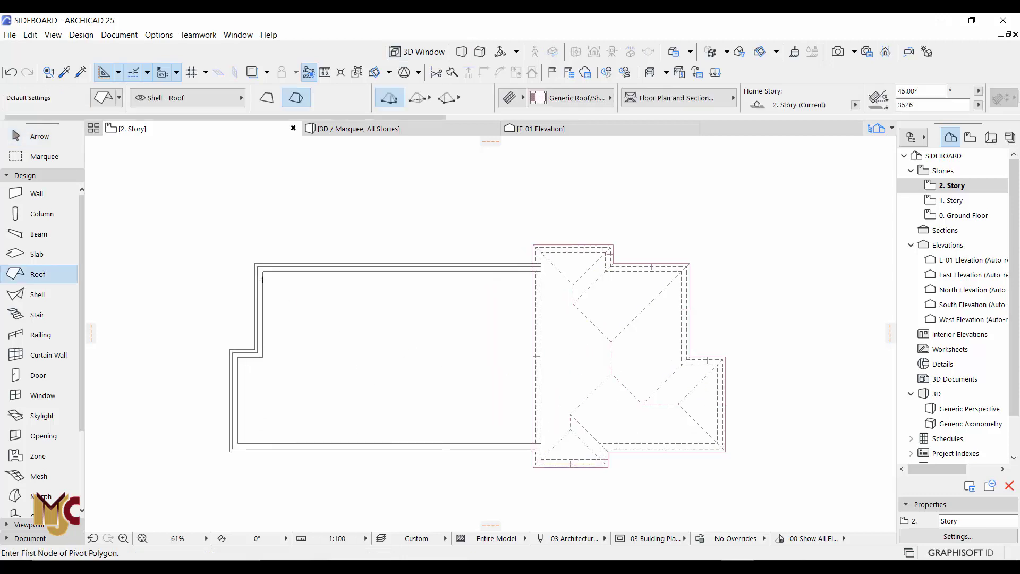
pyautogui.scroll(5, 259, 263)
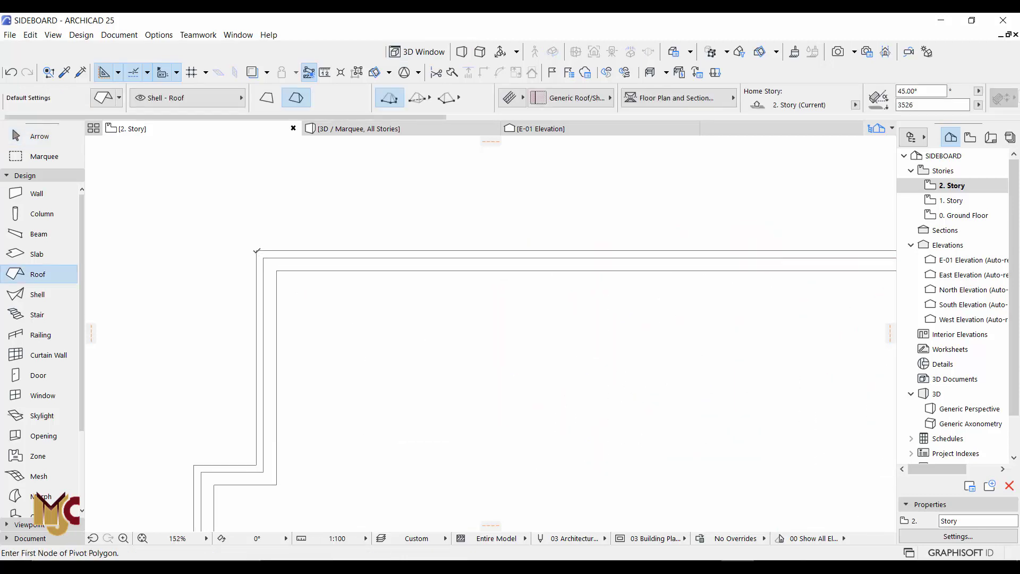
# Step: Trace the roof's pivot polygon clockwise around the left block's outer fascia outline from its upper-left corner, close it, and leave the Roof tool
pyautogui.click(256, 251)
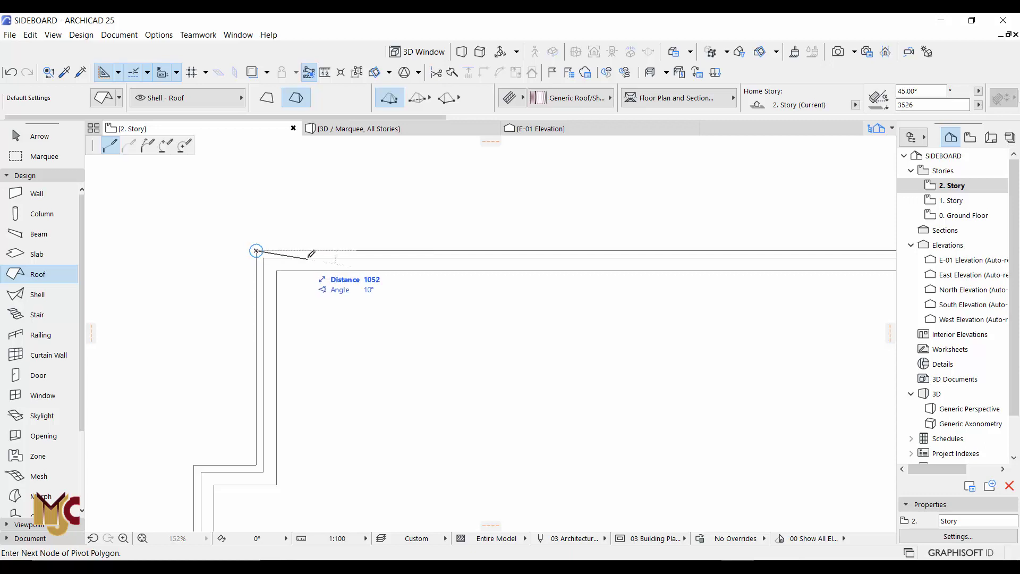
pyautogui.scroll(-2, 306, 251)
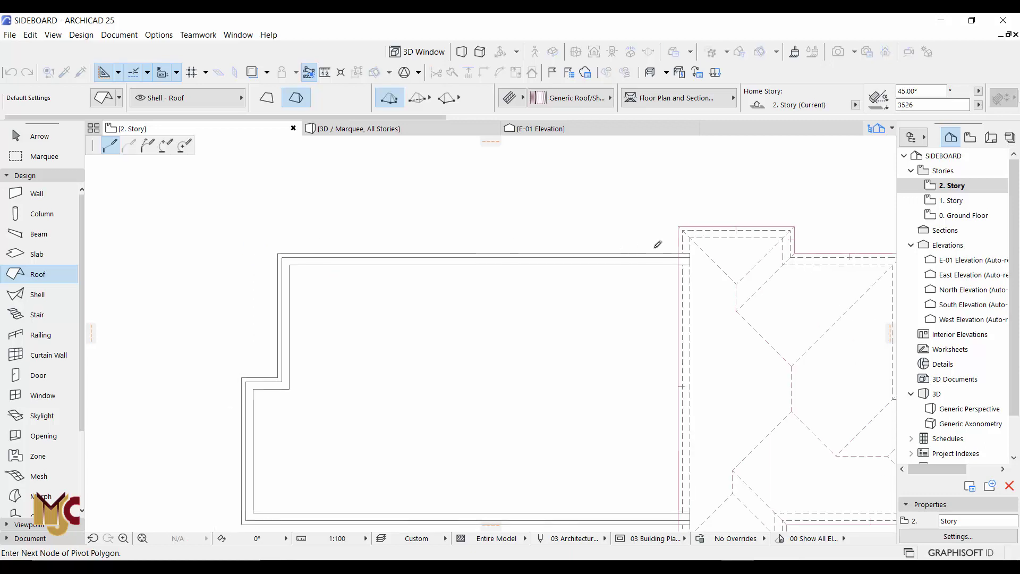
pyautogui.click(690, 253)
pyautogui.moveTo(701, 335); pyautogui.dragTo(697, 195, button='middle')
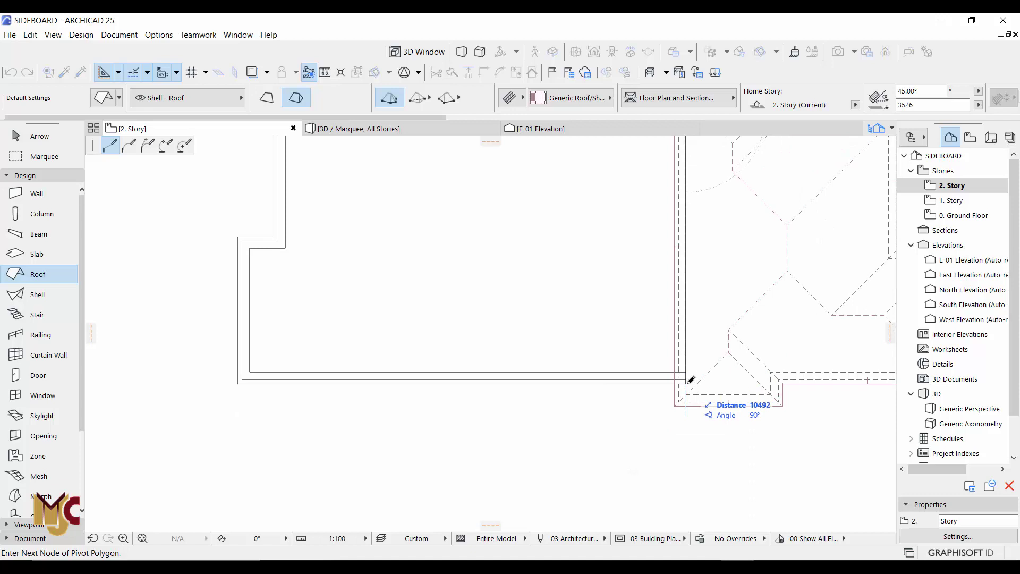
pyautogui.click(686, 381)
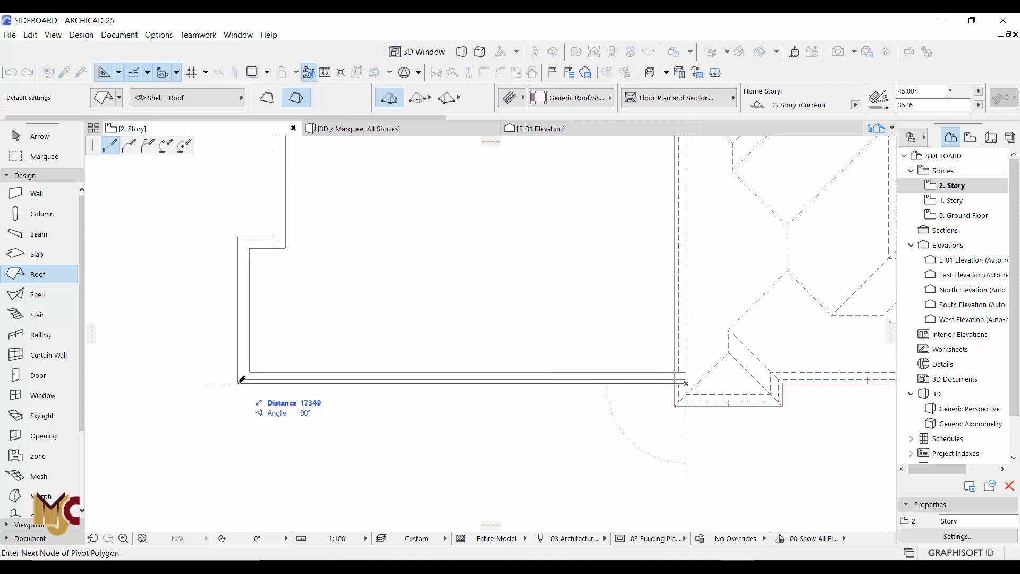
pyautogui.click(238, 383)
pyautogui.click(238, 237)
pyautogui.moveTo(257, 219); pyautogui.dragTo(299, 266, button='middle')
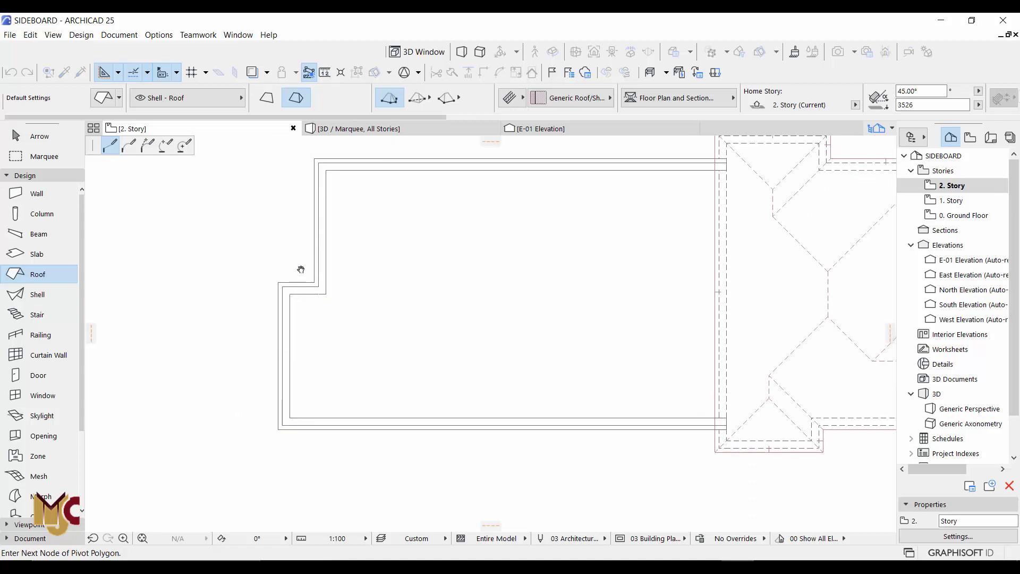
pyautogui.click(315, 158)
pyautogui.press('Escape')
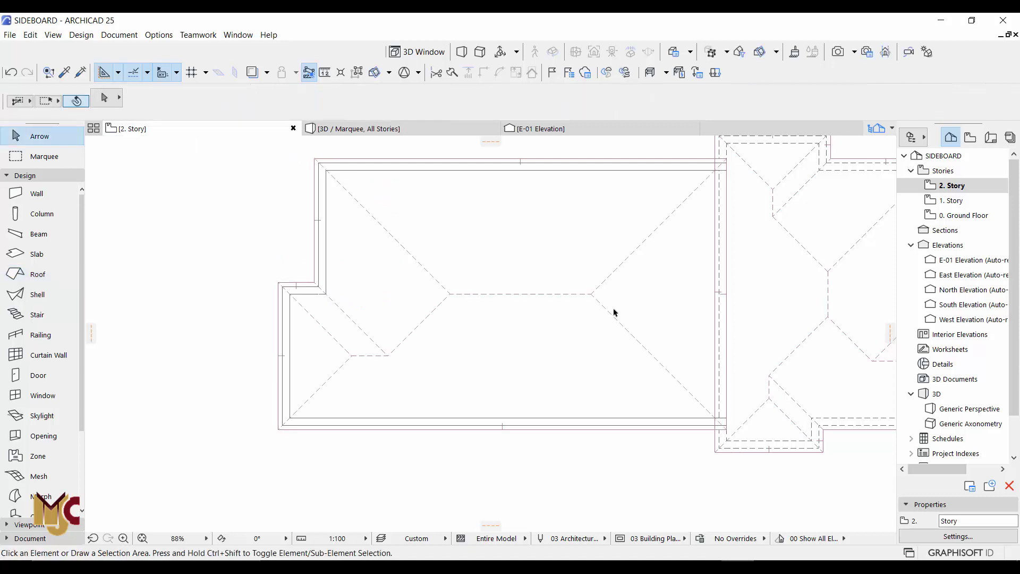
# Step: In 3D, move the left block's roof straight down about 3020 mm onto the top corner of its fascia, and deselect it
pyautogui.press('F3')
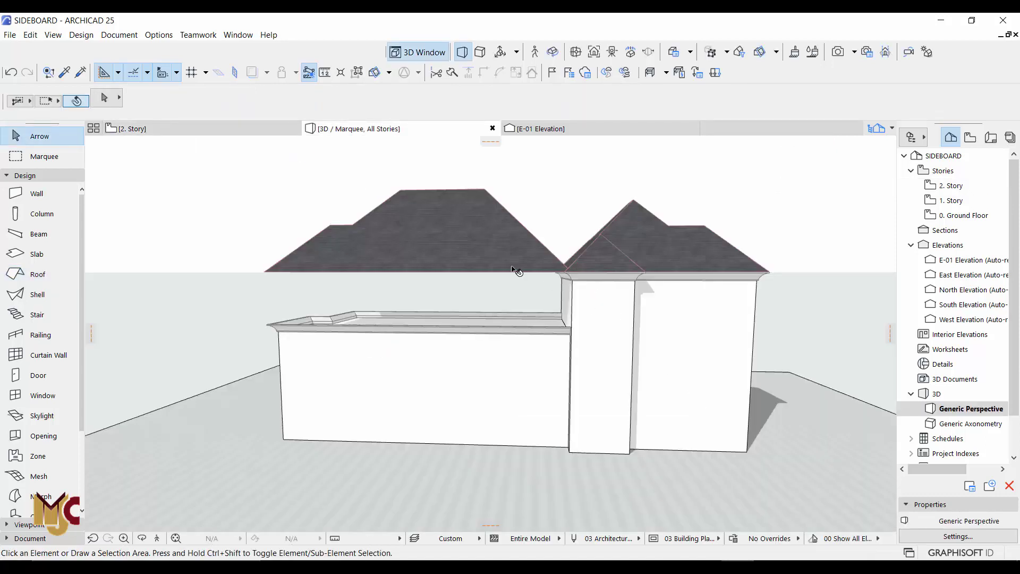
pyautogui.click(499, 259)
pyautogui.scroll(3, 261, 277)
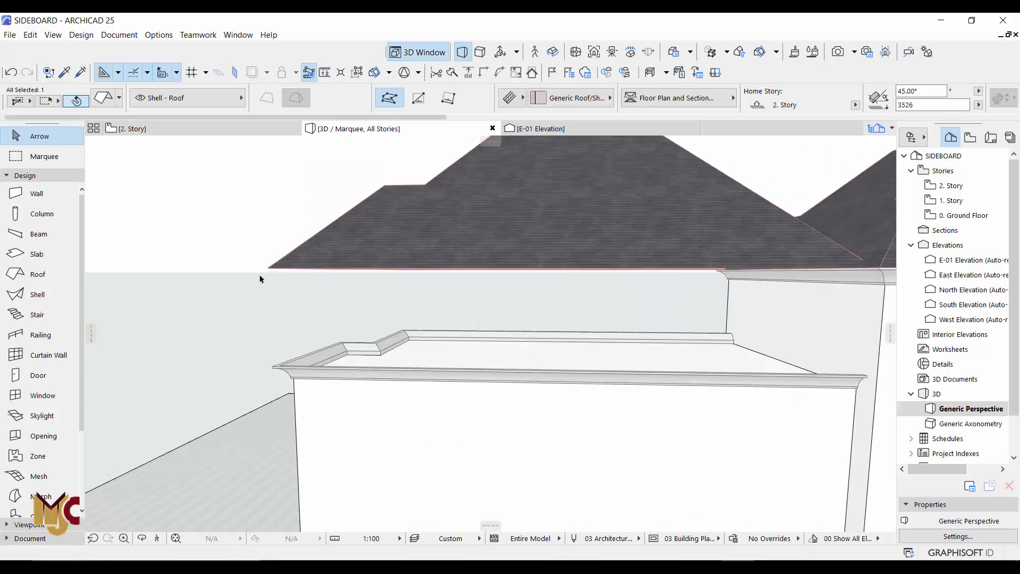
pyautogui.click(268, 281)
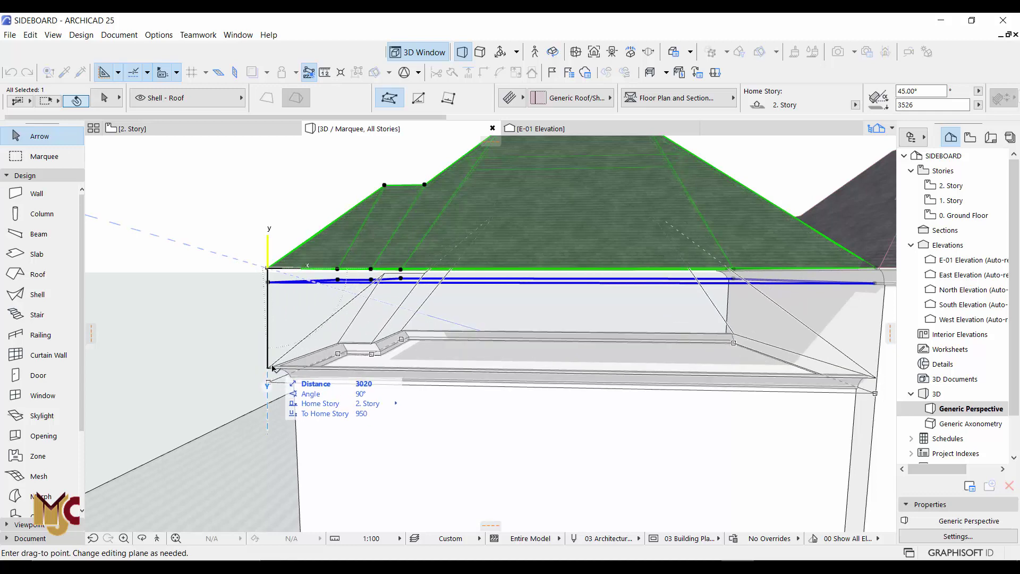
pyautogui.click(273, 367)
pyautogui.moveTo(652, 345); pyautogui.dragTo(223, 344, button='middle')
pyautogui.press('Escape')
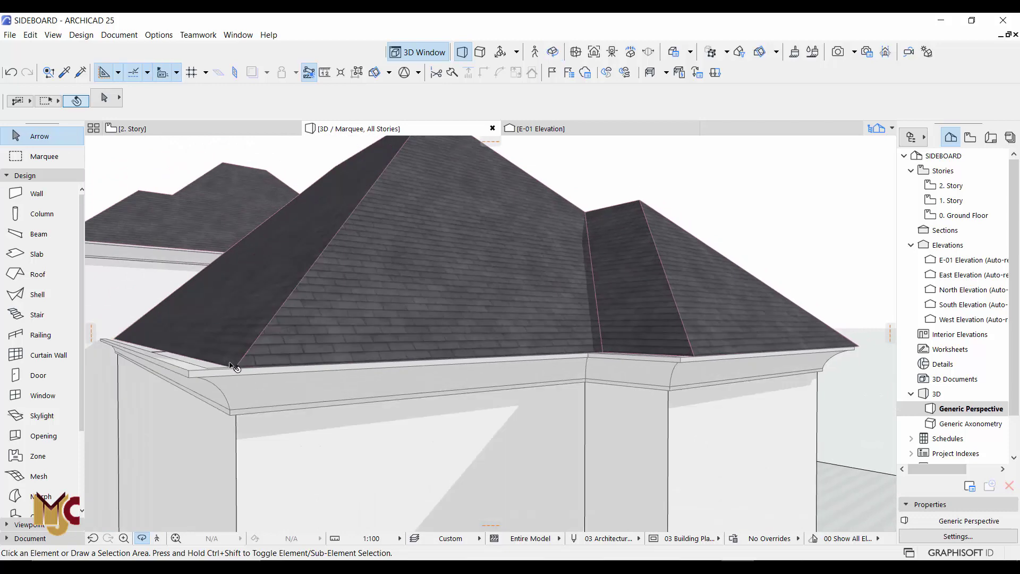
# Step: Move the left block's roof from its lower front corner to the fascia's outer top corner, and deselect it
pyautogui.click(232, 365)
pyautogui.hotkey('ctrl', 'd')
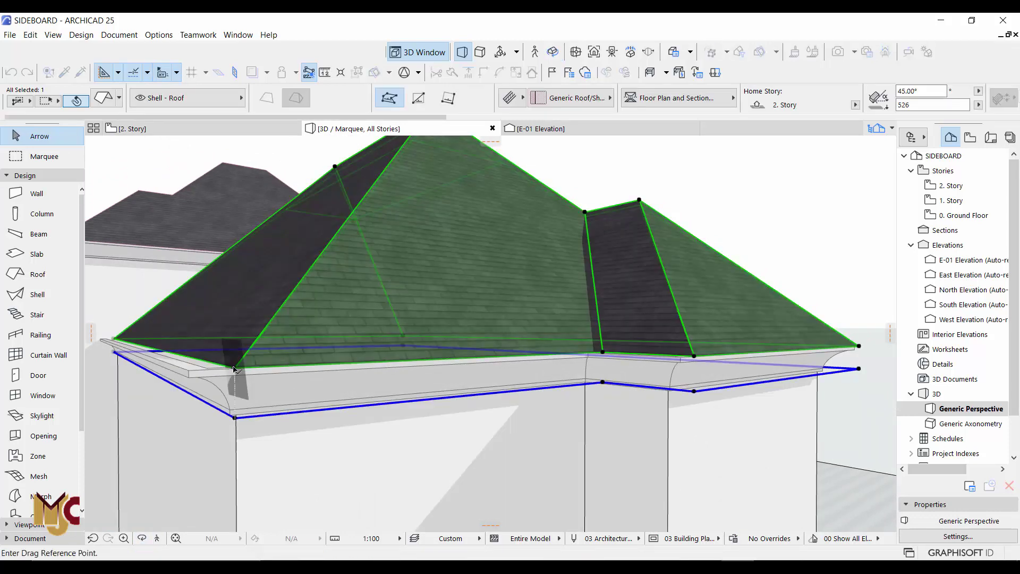
pyautogui.click(234, 368)
pyautogui.click(190, 371)
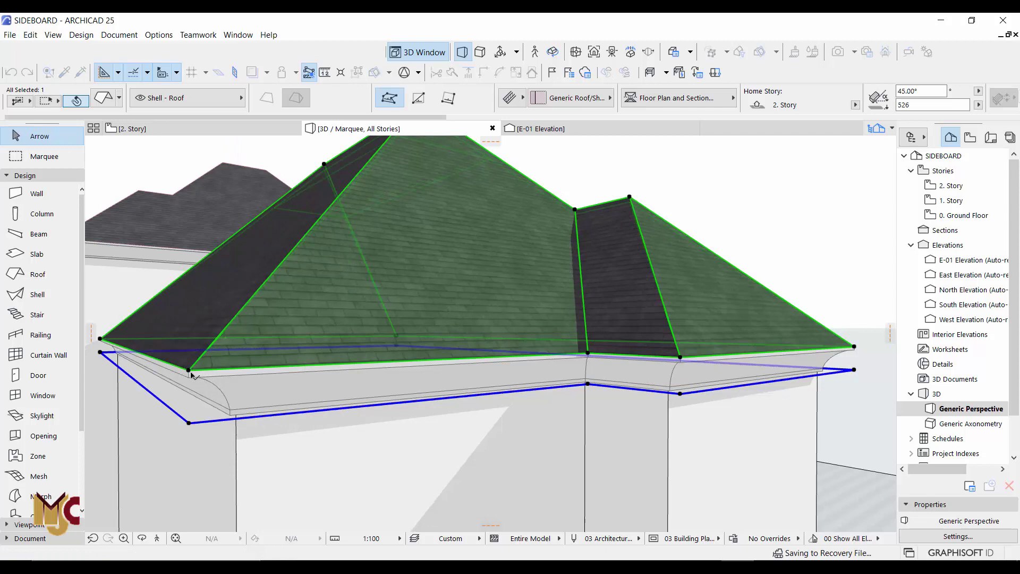
pyautogui.press('Escape')
pyautogui.moveTo(224, 367); pyautogui.dragTo(273, 381, button='middle')
pyautogui.scroll(-2, 510, 268)
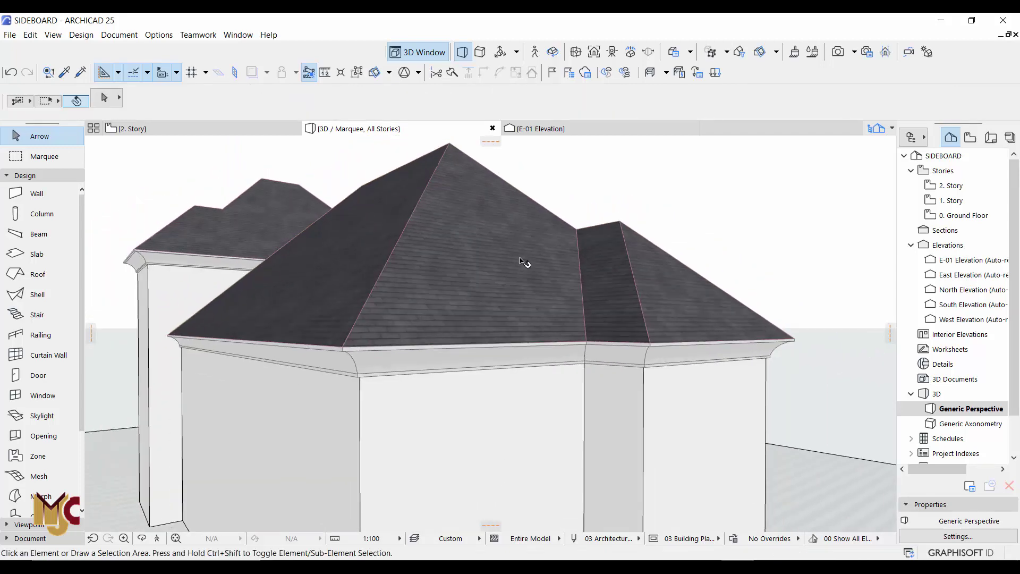
# Step: In the 2. Story plan, turn the left roof's hip facing the right block into a gable with a 90° pitch, and check it in 3D
pyautogui.keyDown('shift'); pyautogui.moveTo(402, 240); pyautogui.dragTo(517, 340, button='middle'); pyautogui.keyUp('shift')
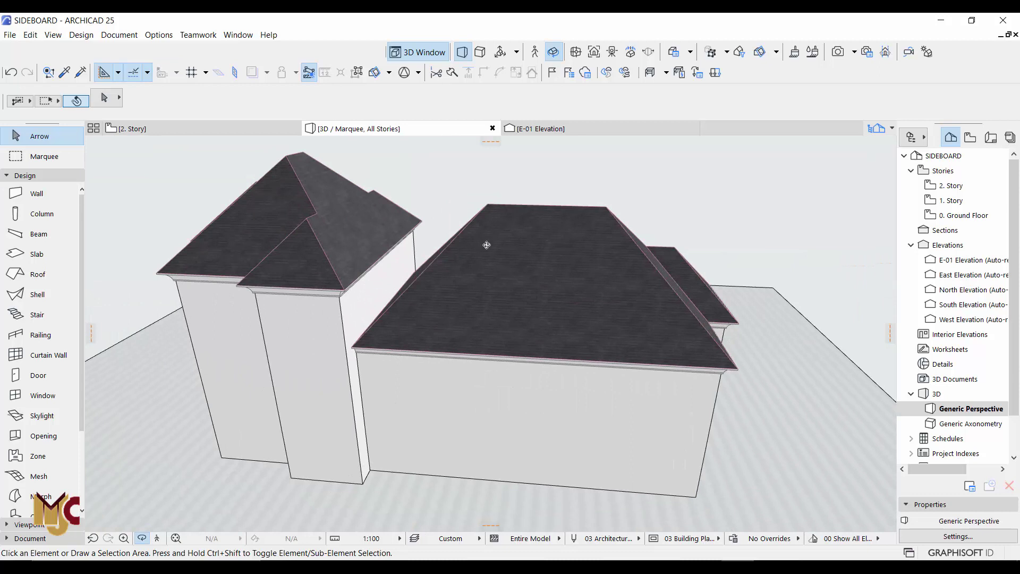
pyautogui.keyDown('shift'); pyautogui.moveTo(390, 216); pyautogui.dragTo(449, 212, button='middle'); pyautogui.keyUp('shift')
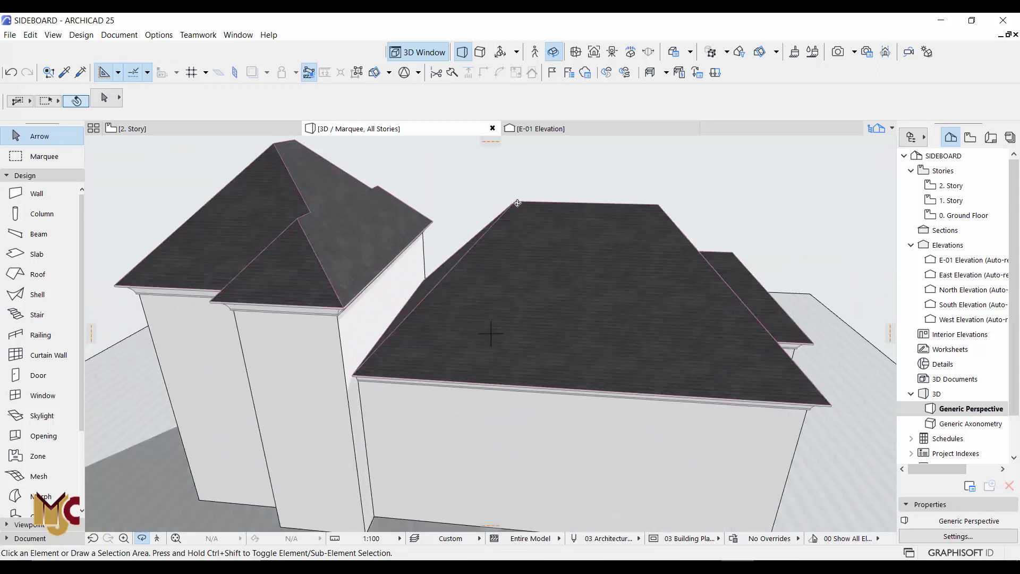
pyautogui.press('F2')
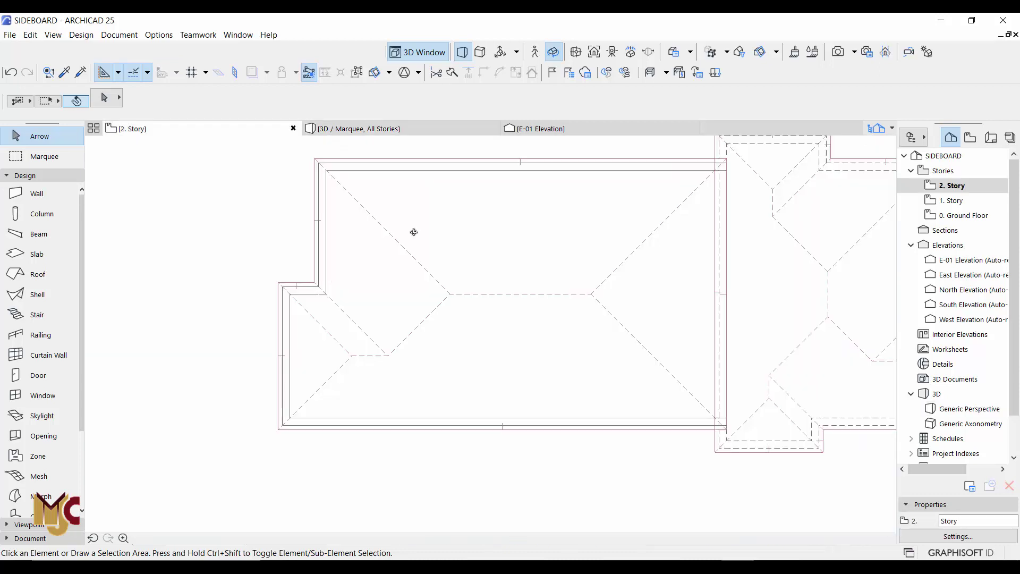
pyautogui.click(591, 294)
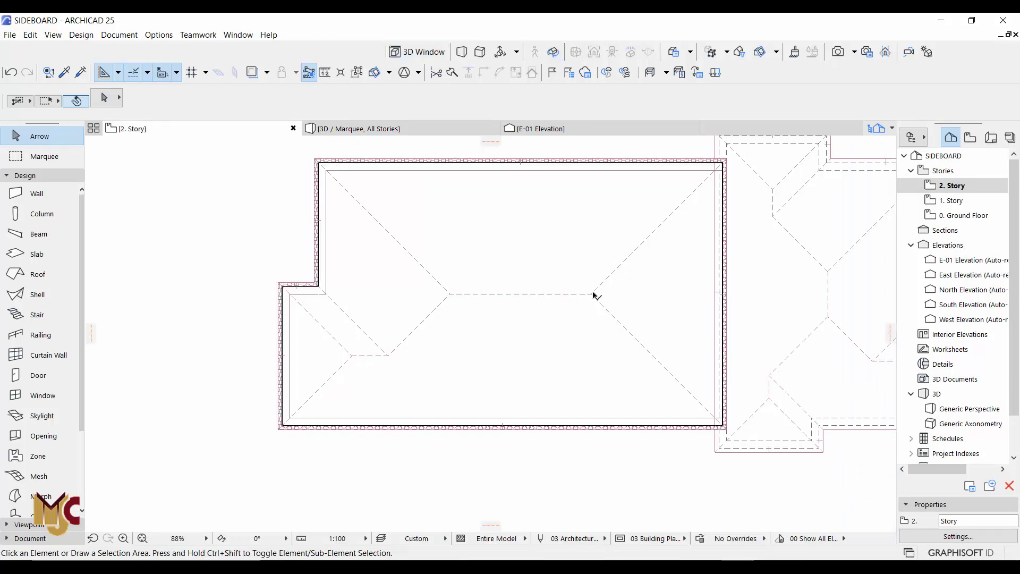
pyautogui.click(591, 294)
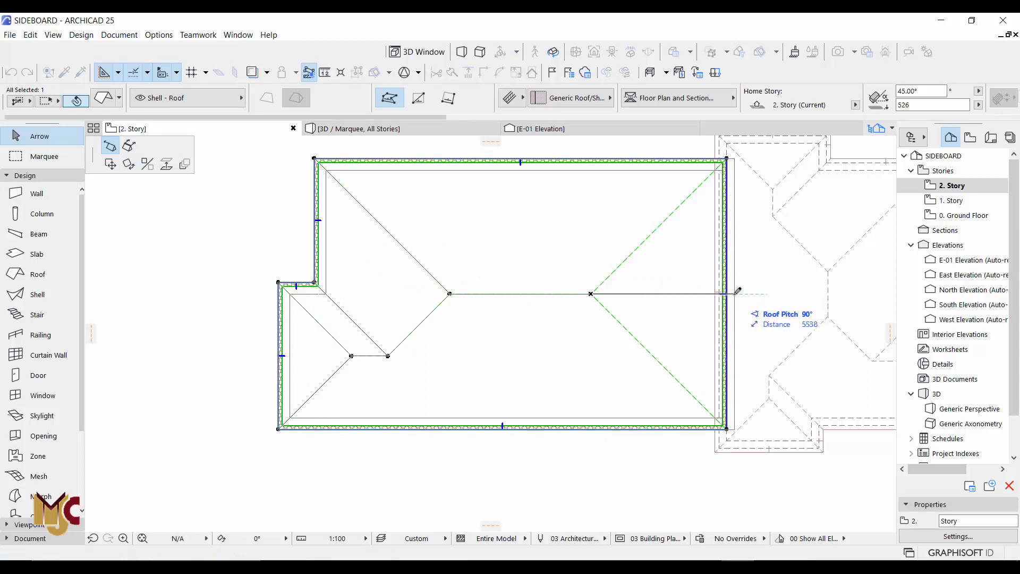
pyautogui.click(738, 291)
pyautogui.press('F3')
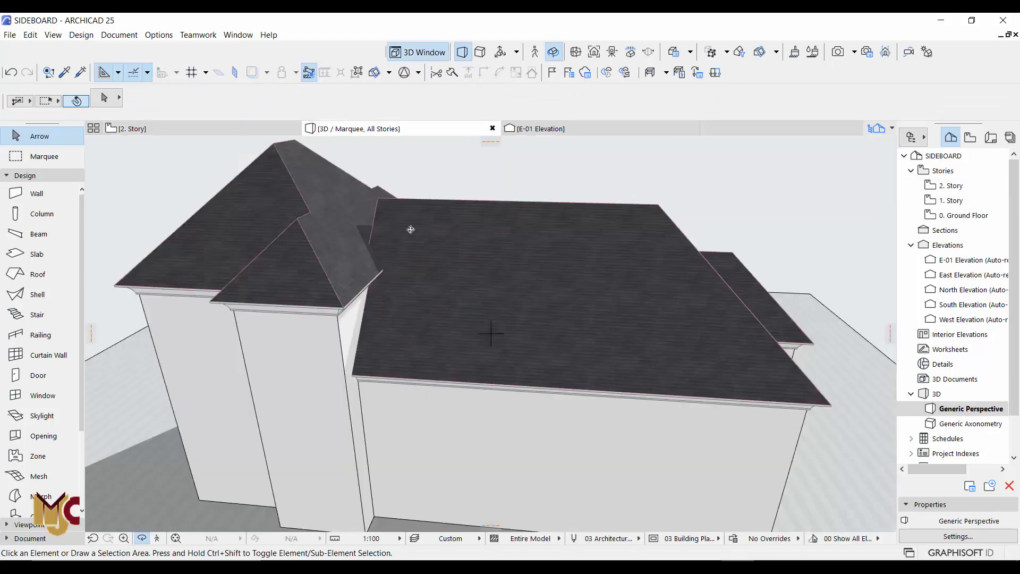
# Step: In the 2. Story plan, offset the left roof's gable edge outward into the right block's roof, and return to 3D
pyautogui.keyDown('shift'); pyautogui.moveTo(410, 230); pyautogui.dragTo(444, 304, button='middle'); pyautogui.keyUp('shift')
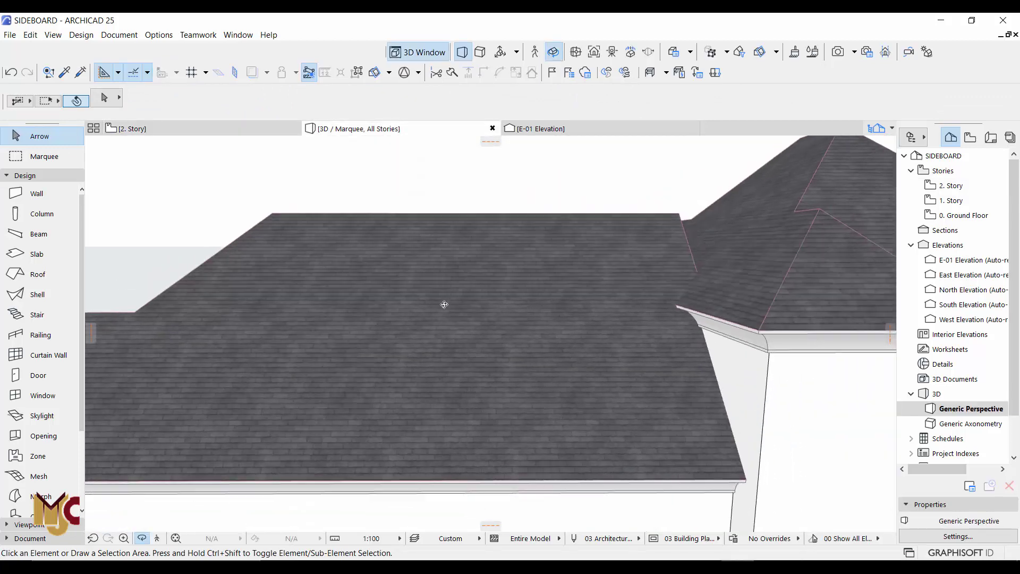
pyautogui.moveTo(445, 304); pyautogui.dragTo(626, 296)
pyautogui.press('F2')
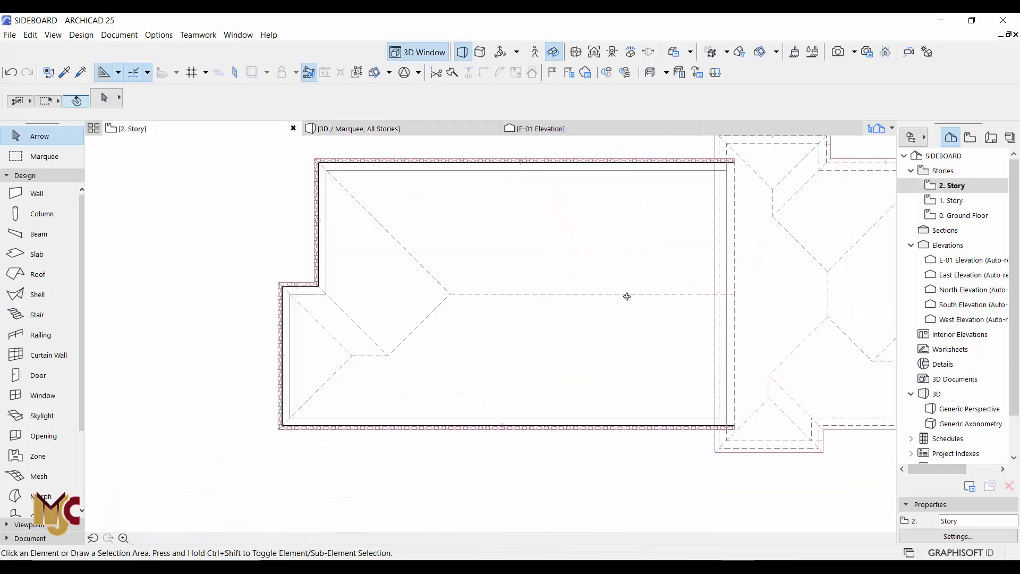
pyautogui.click(733, 276)
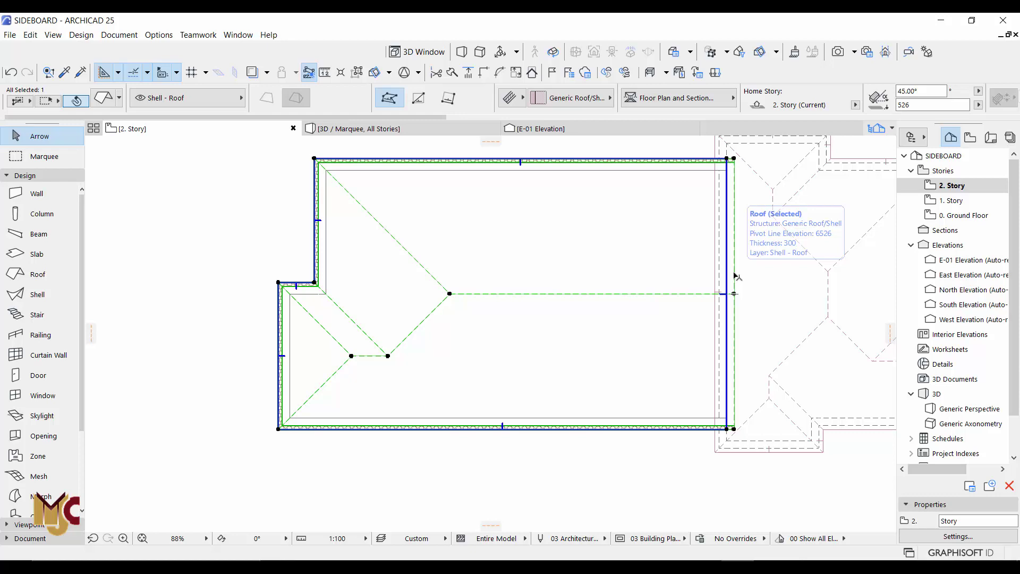
pyautogui.click(735, 275)
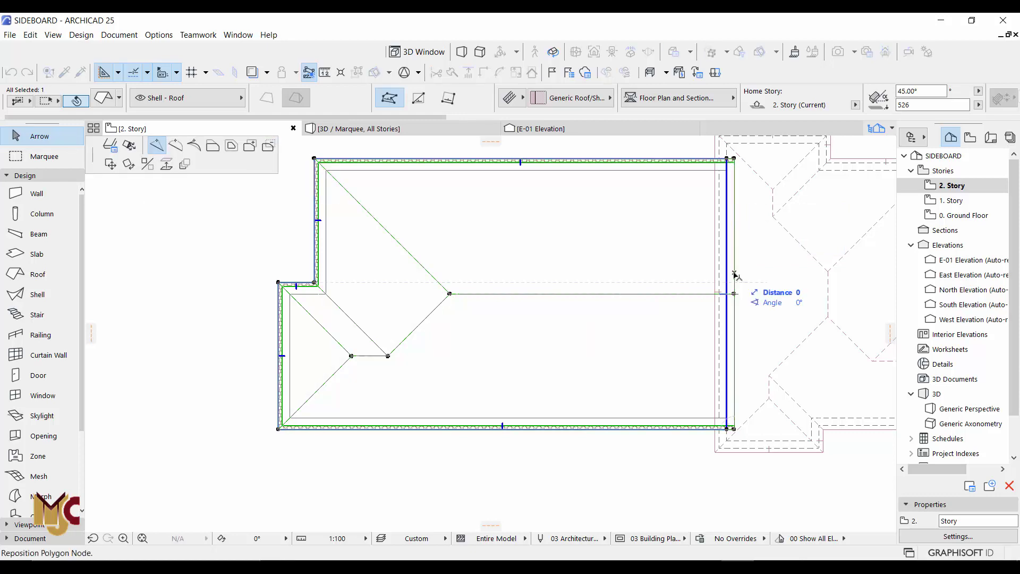
pyautogui.click(213, 146)
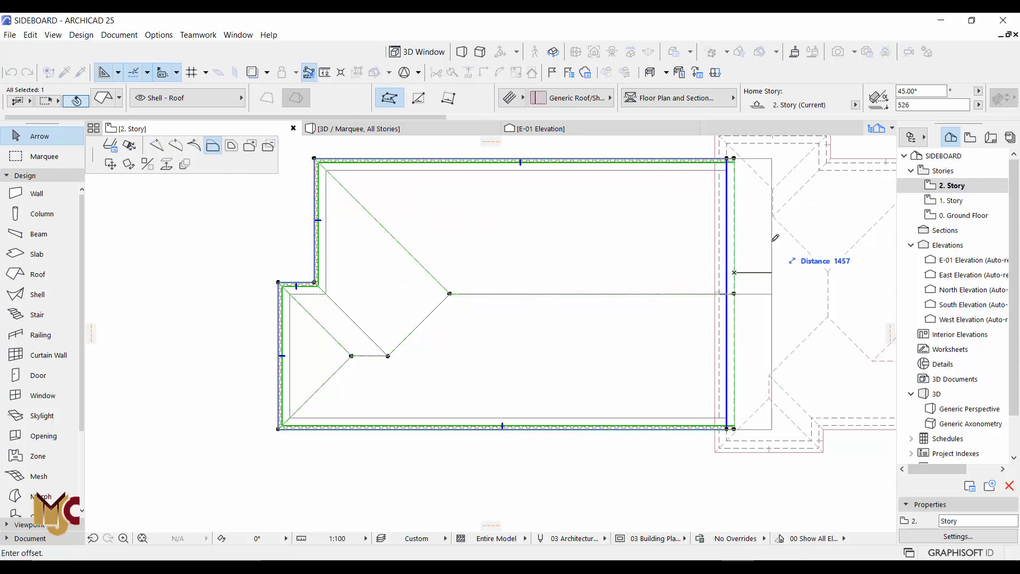
pyautogui.click(771, 282)
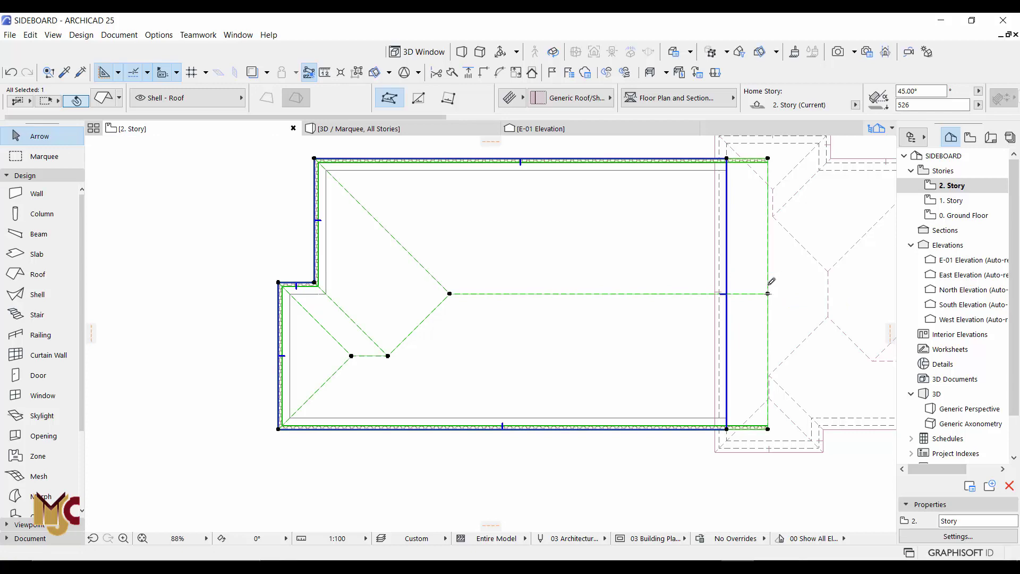
pyautogui.press('F3')
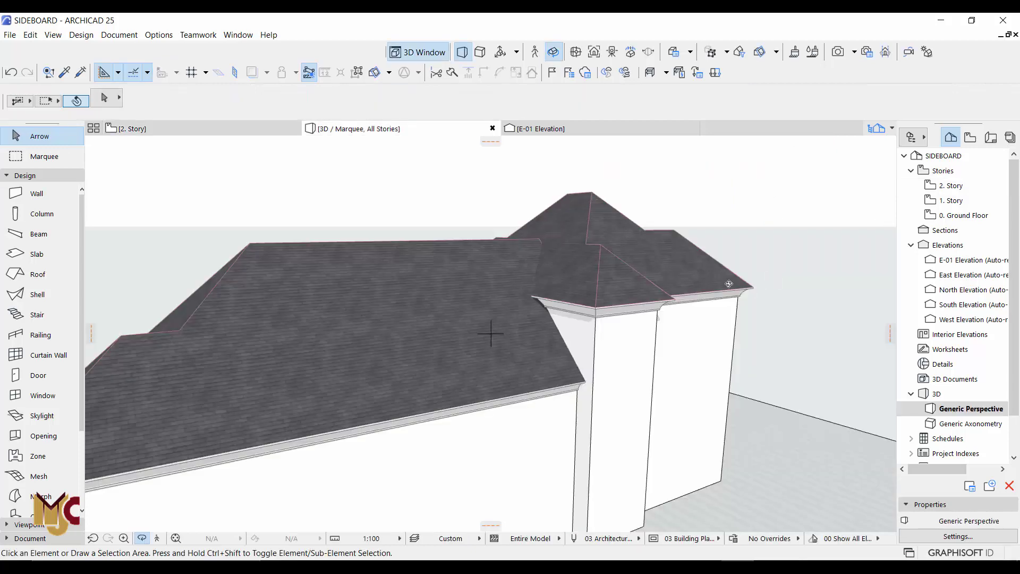
# Step: Offset the left roof's gable edge a little deeper into the right block's roof in plan, and show the result in 3D
pyautogui.moveTo(539, 248); pyautogui.dragTo(524, 317)
pyautogui.scroll(2, 548, 178)
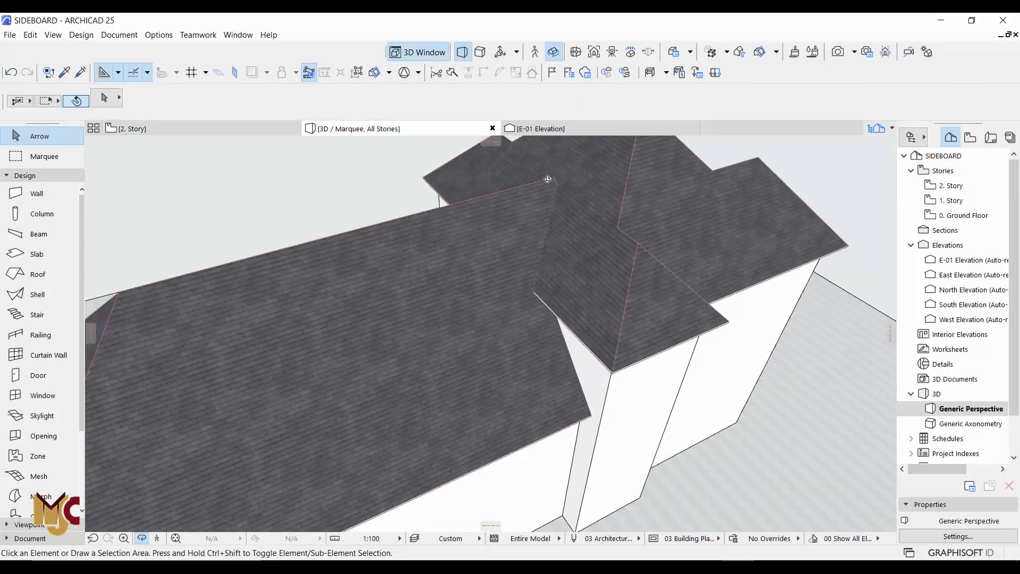
pyautogui.press('F2')
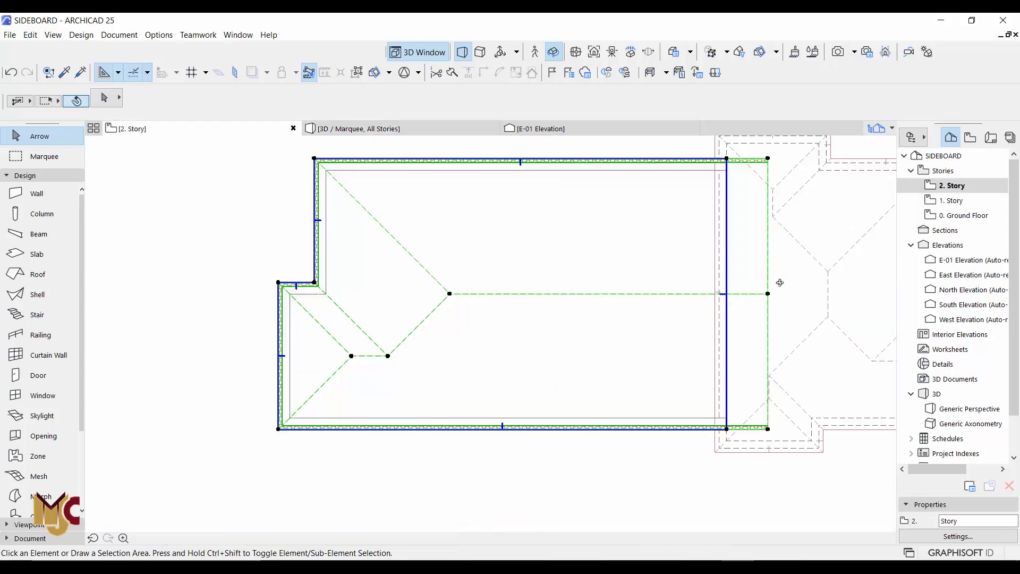
pyautogui.click(768, 269)
pyautogui.click(769, 271)
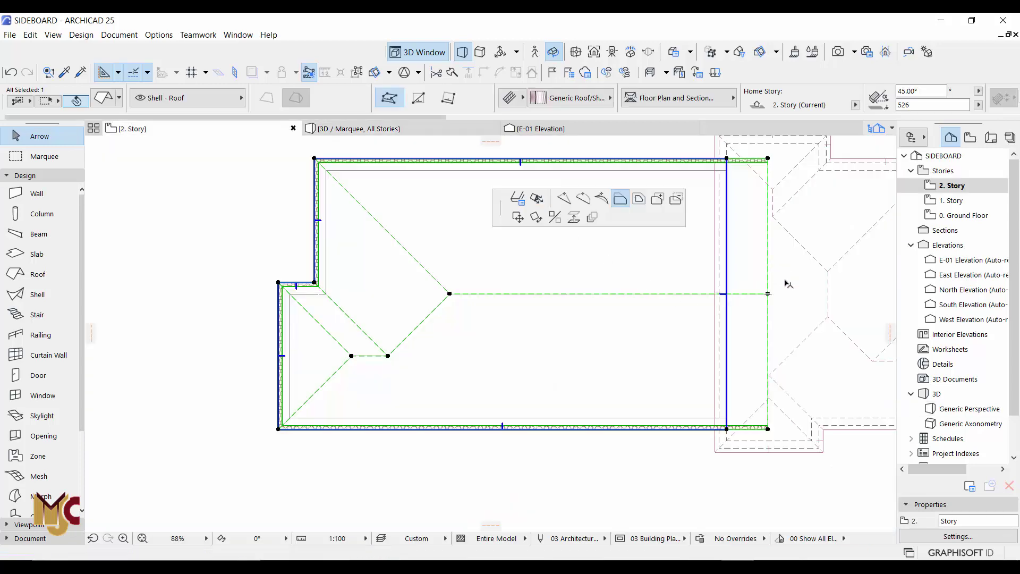
pyautogui.click(794, 277)
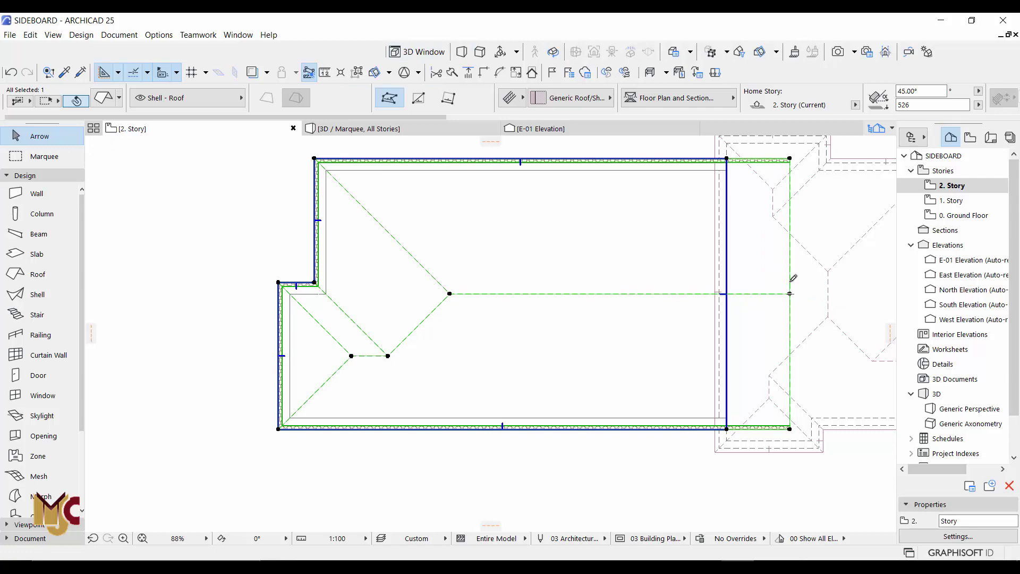
pyautogui.press('F3')
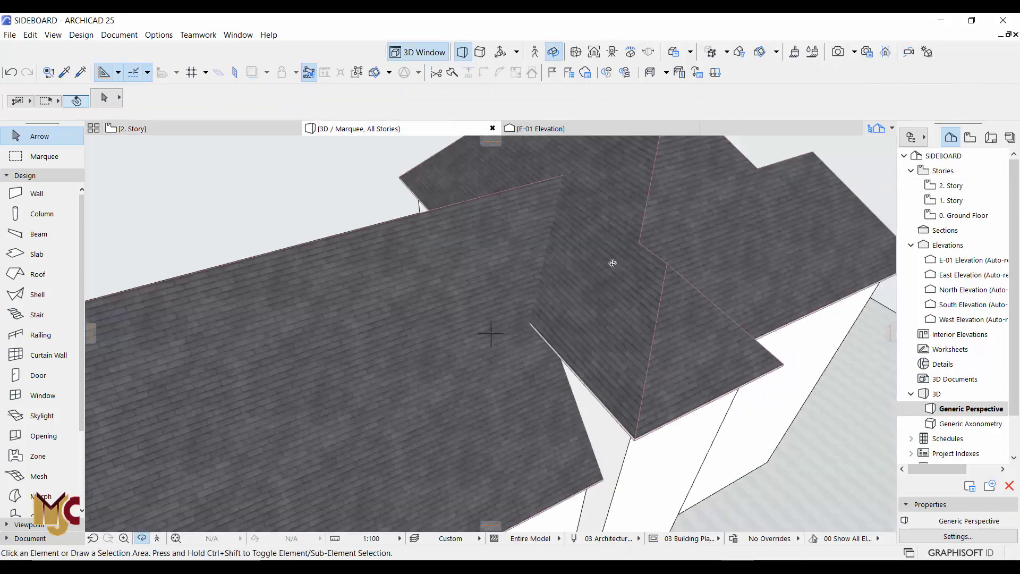
# Step: Set the left block roof's pitch to 50°, keeping its custom planes and edges
pyautogui.moveTo(534, 229); pyautogui.dragTo(427, 295)
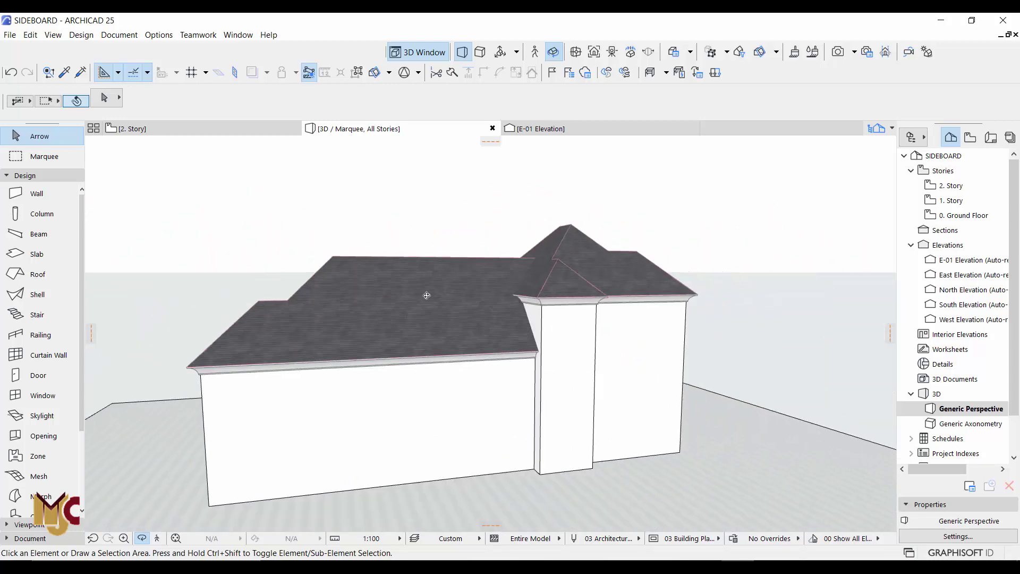
pyautogui.press('Escape')
pyautogui.click(463, 281)
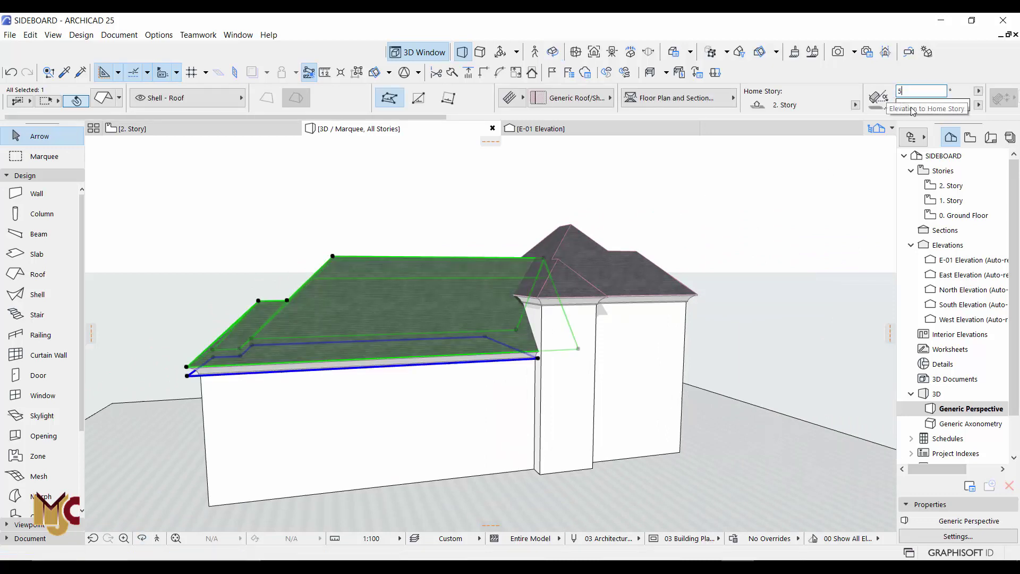
pyautogui.write('50')
pyautogui.press('Return')
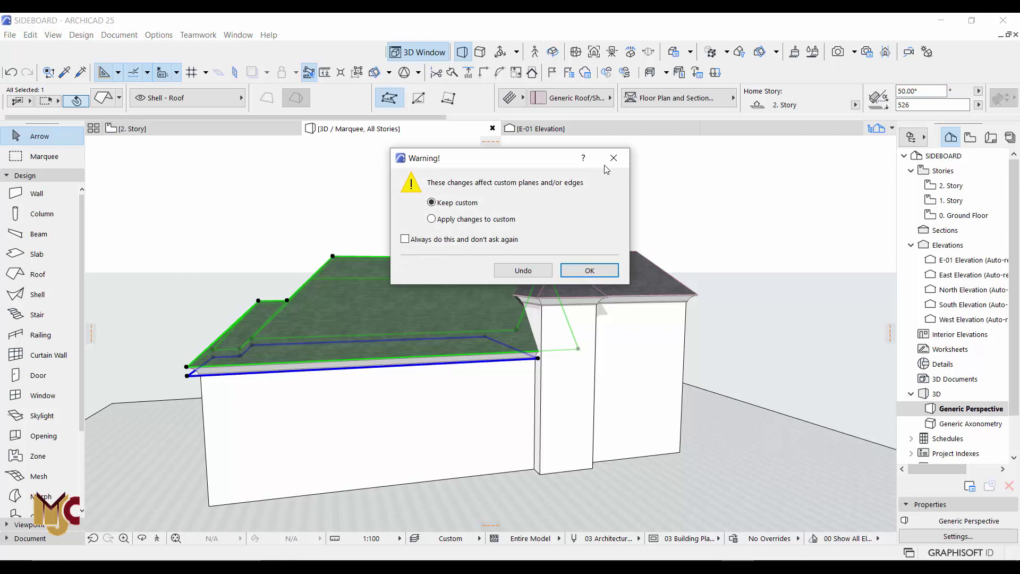
pyautogui.click(590, 270)
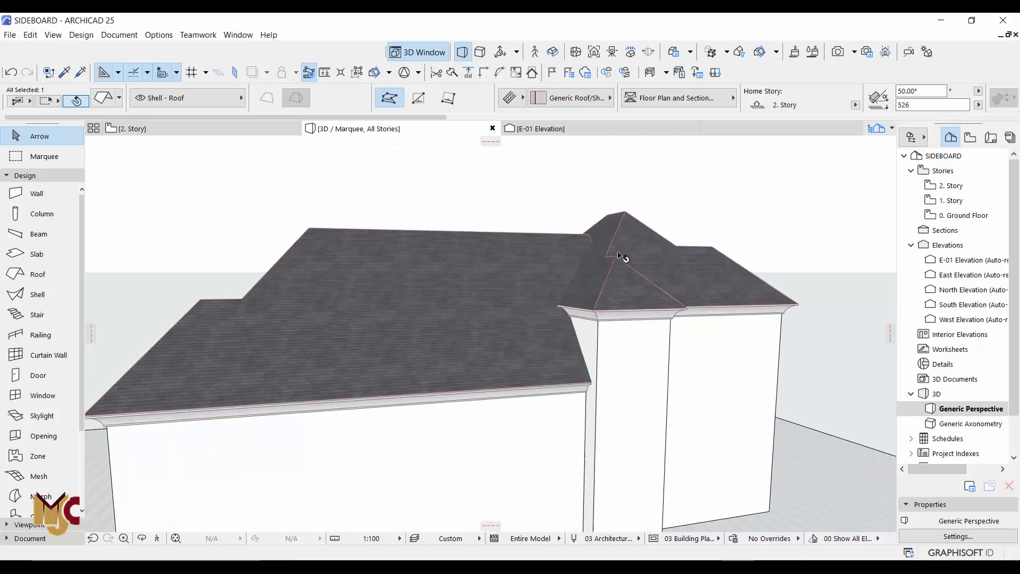
# Step: In the 2. Story plan, extend the steepened left roof's gable edge further toward the right roof's ridge, and return to 3D
pyautogui.keyDown('shift'); pyautogui.moveTo(386, 246); pyautogui.dragTo(771, 260, button='middle'); pyautogui.keyUp('shift')
pyautogui.keyDown('shift'); pyautogui.moveTo(305, 276); pyautogui.dragTo(691, 273, button='middle'); pyautogui.keyUp('shift')
pyautogui.keyDown('shift'); pyautogui.moveTo(218, 272); pyautogui.dragTo(252, 272, button='middle'); pyautogui.keyUp('shift')
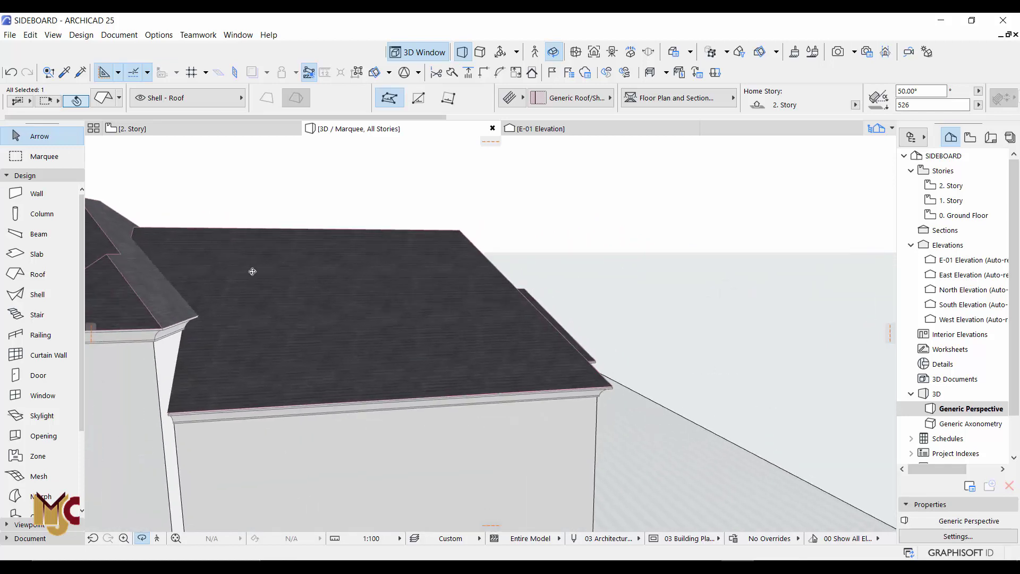
pyautogui.moveTo(252, 271); pyautogui.dragTo(305, 275)
pyautogui.press('F2')
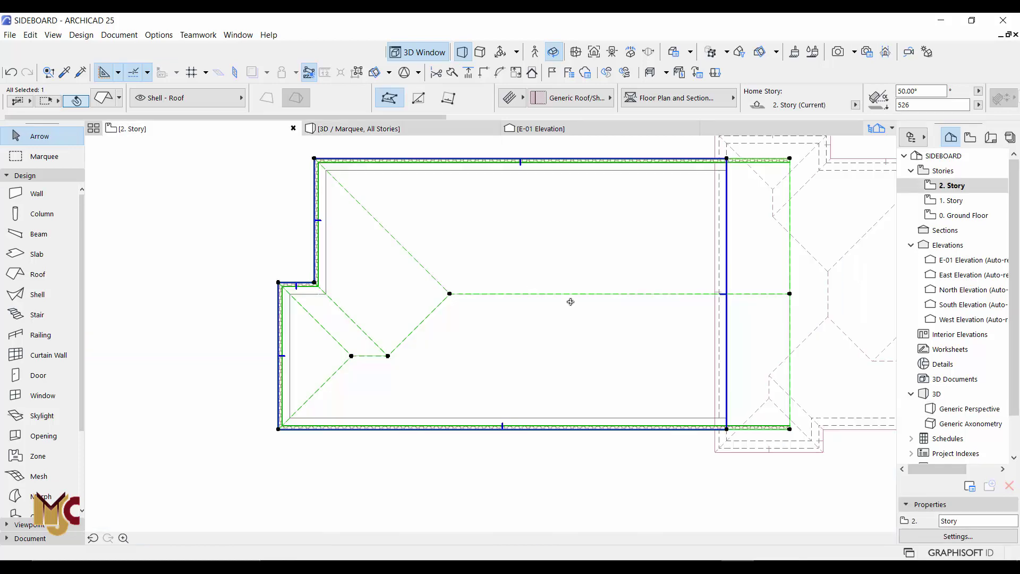
pyautogui.scroll(2, 796, 290)
pyautogui.click(790, 276)
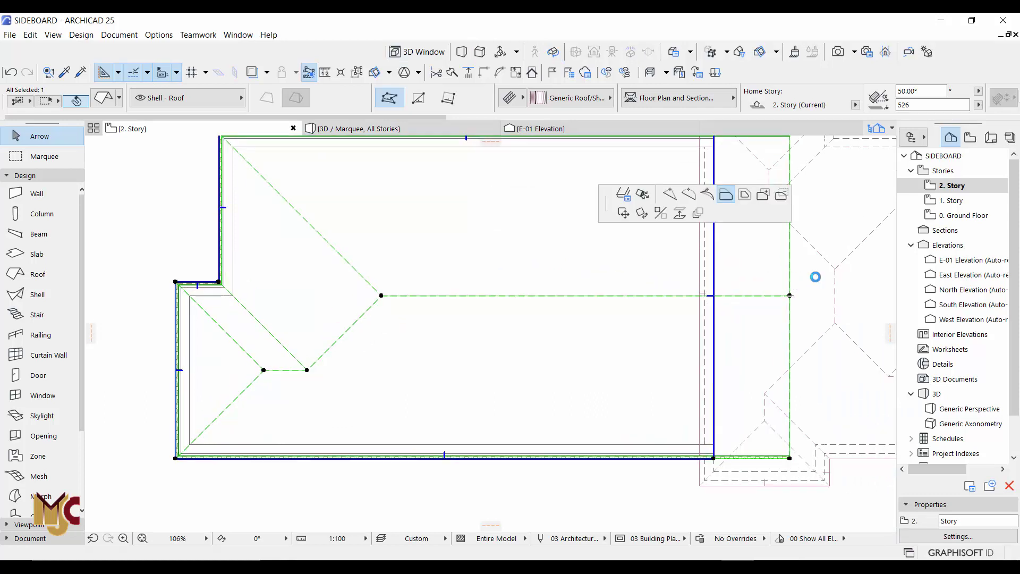
pyautogui.click(818, 275)
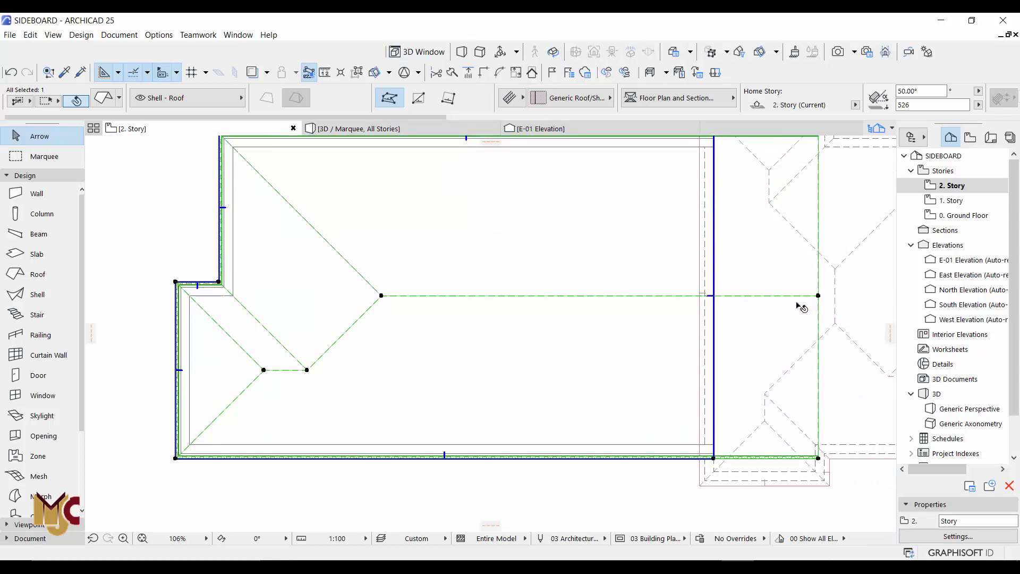
pyautogui.press('F3')
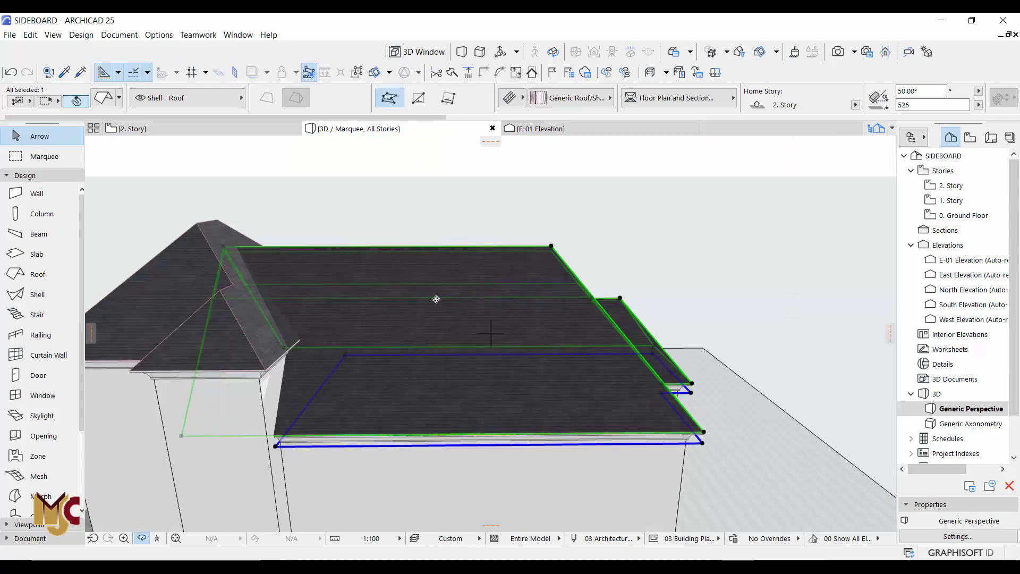
# Step: Inspect the junction between the left and right block roofs from several sides in 3D
pyautogui.moveTo(379, 298); pyautogui.dragTo(455, 299)
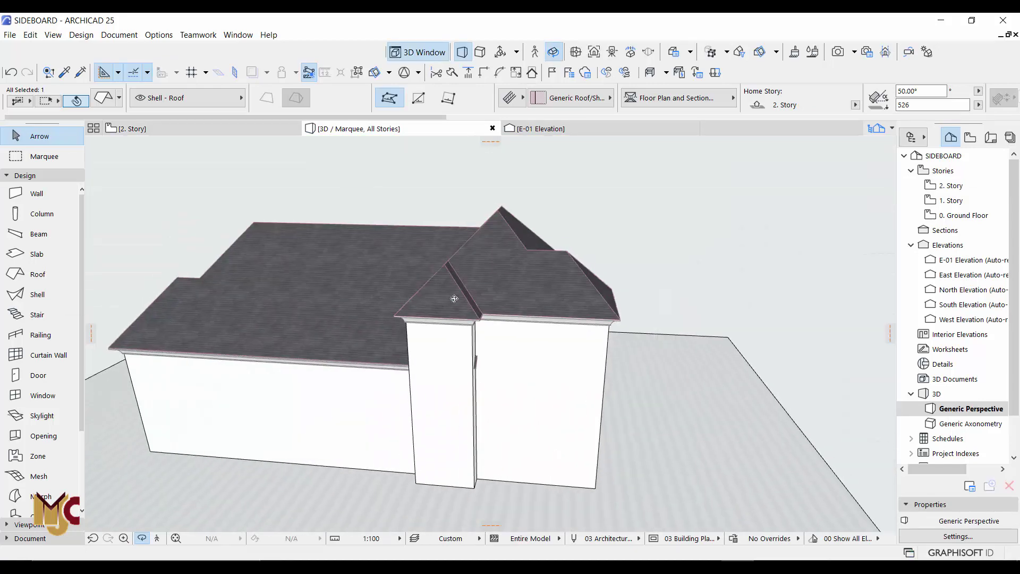
pyautogui.keyDown('shift'); pyautogui.moveTo(454, 299); pyautogui.dragTo(389, 284, button='middle'); pyautogui.keyUp('shift')
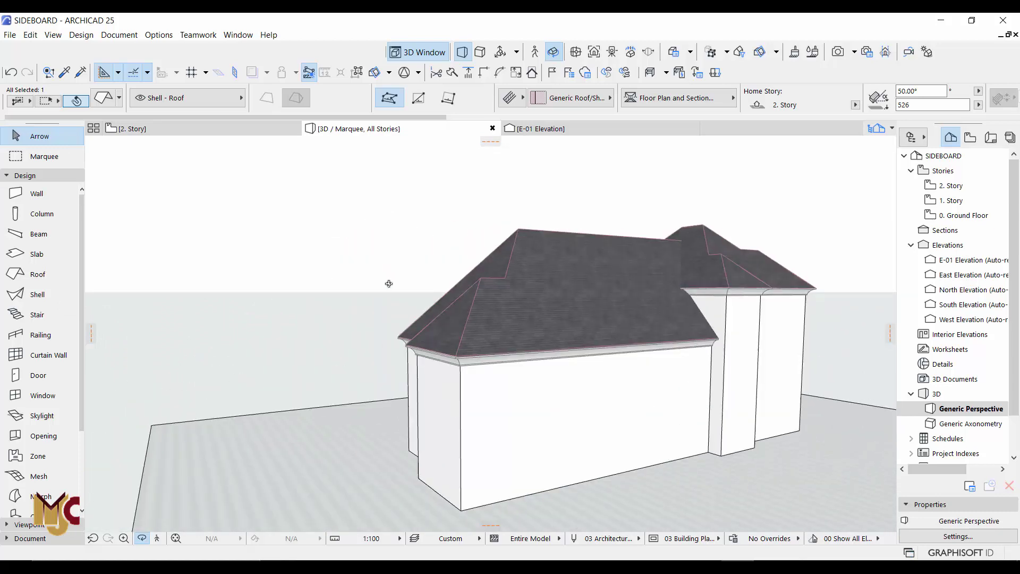
pyautogui.moveTo(389, 284); pyautogui.dragTo(686, 333)
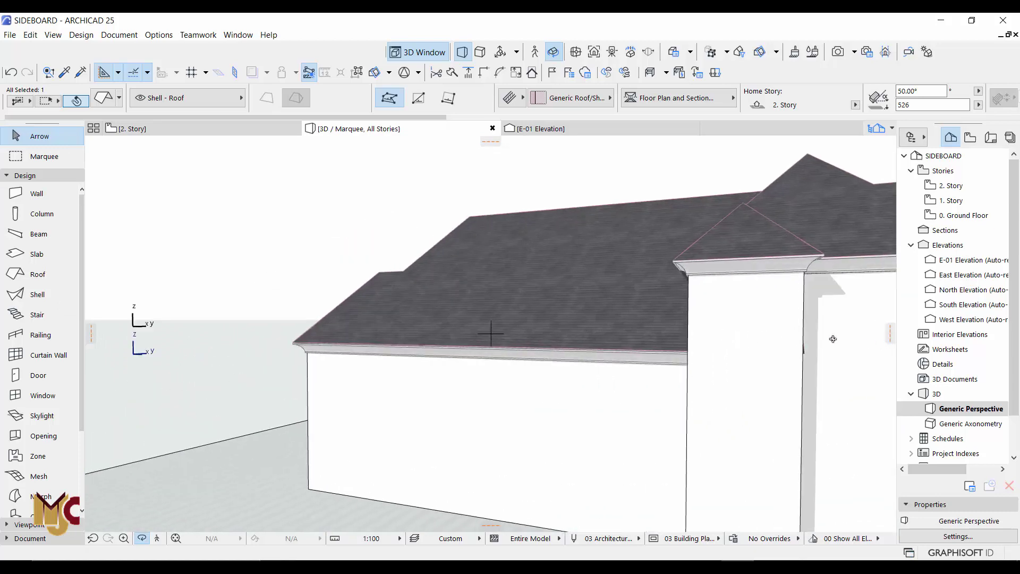
pyautogui.moveTo(833, 339); pyautogui.dragTo(597, 336, button='middle')
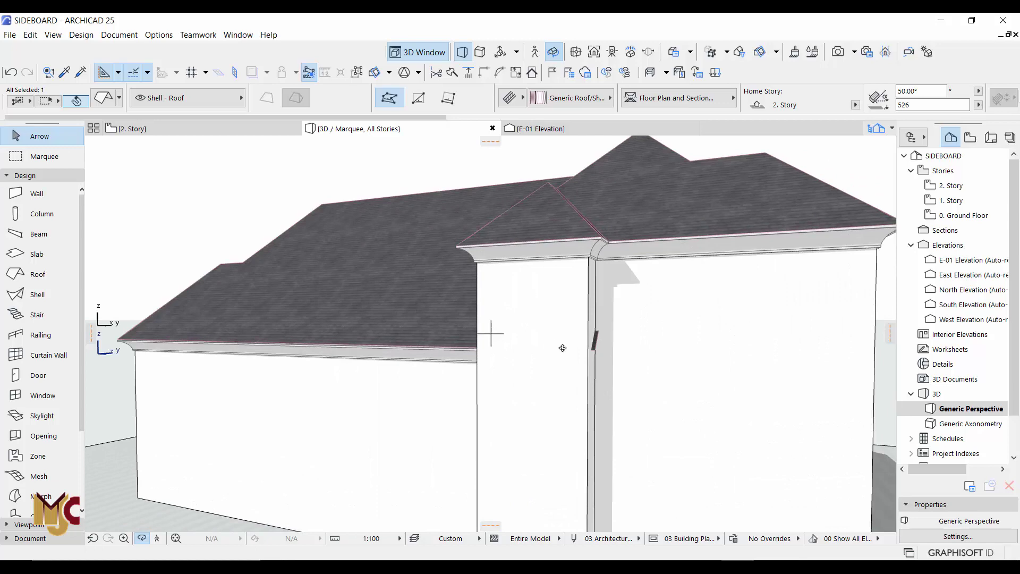
pyautogui.scroll(-5, 742, 308)
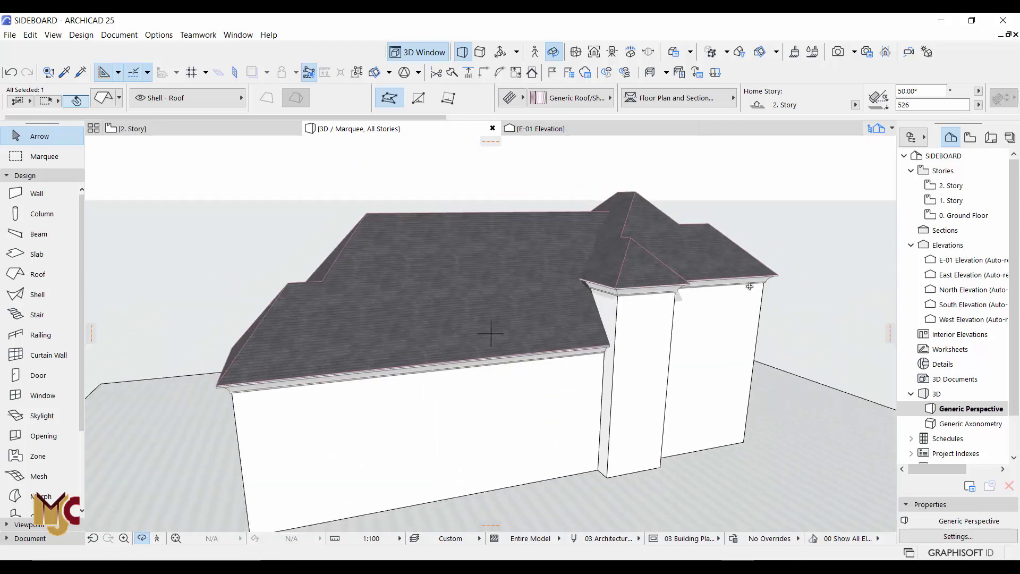
# Step: Check the left roof's extended edge against the right roof in the 2. Story plan, and return to 3D
pyautogui.press('F2')
pyautogui.scroll(-2, 777, 331)
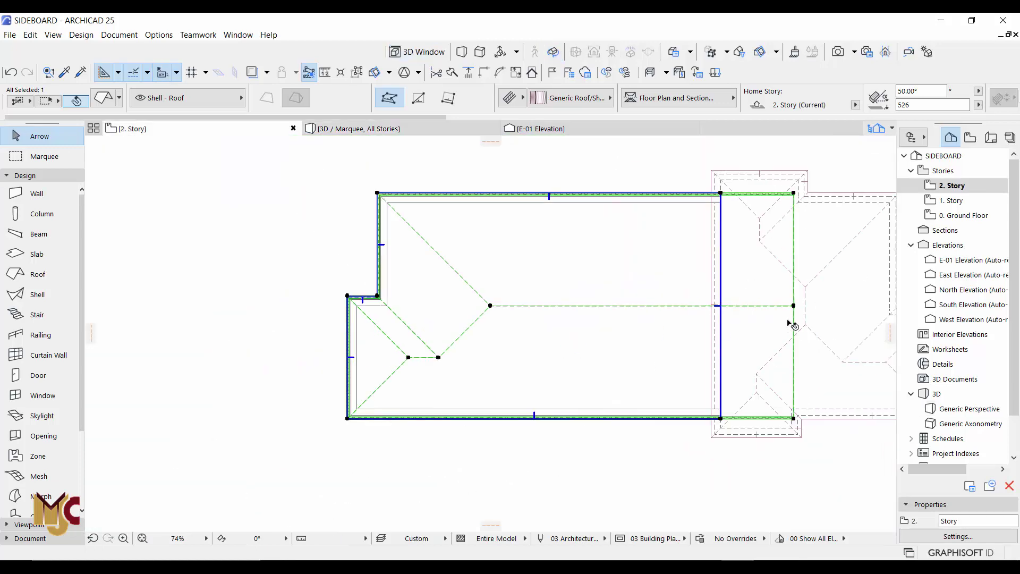
pyautogui.moveTo(789, 322); pyautogui.dragTo(660, 318, button='middle')
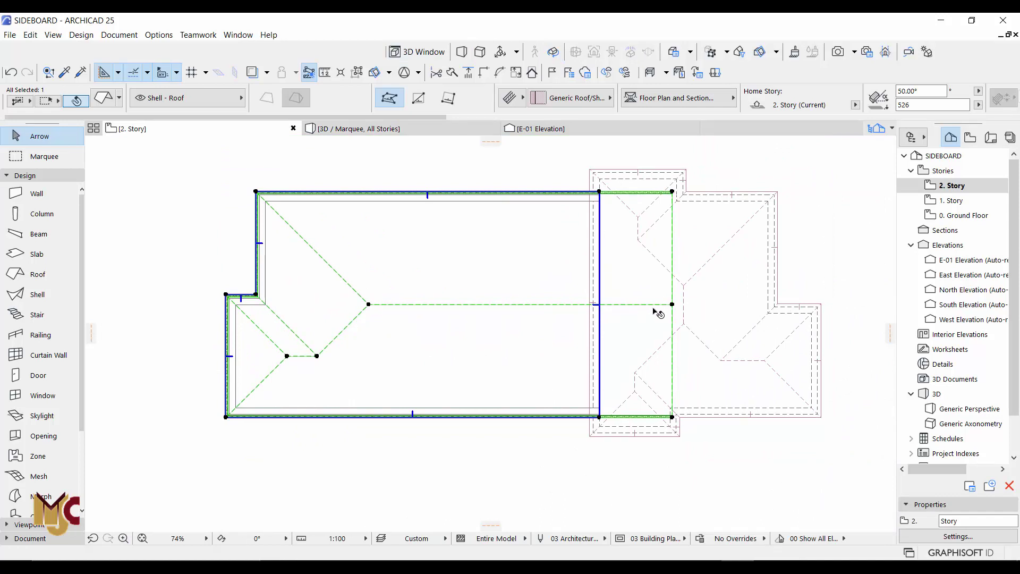
pyautogui.press('F3')
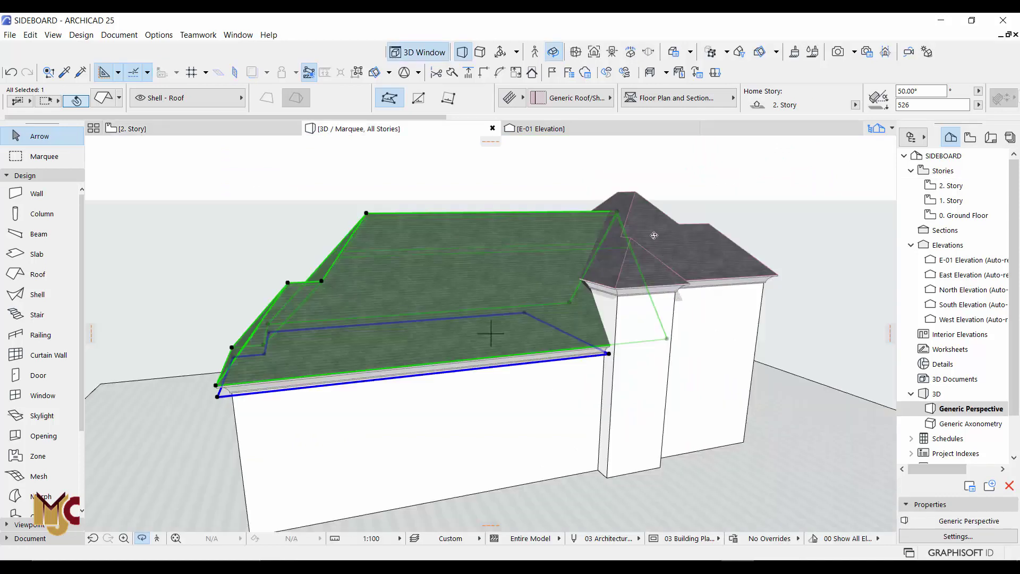
# Step: Add the right block's roof to the selection and show only the two roofs in 3D
pyautogui.keyDown('shift'); pyautogui.click(654, 236); pyautogui.keyUp('shift')
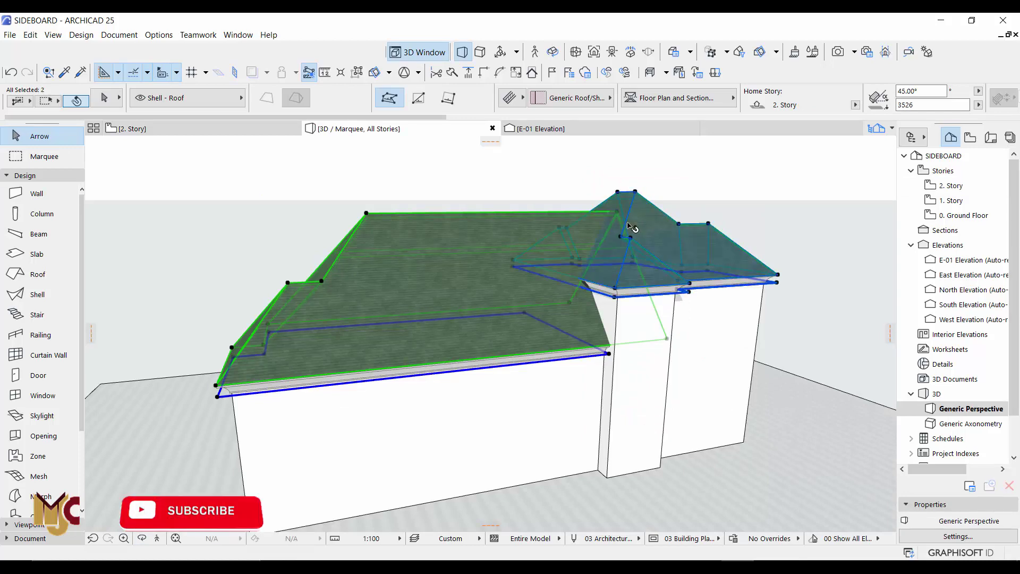
pyautogui.rightClick(535, 201)
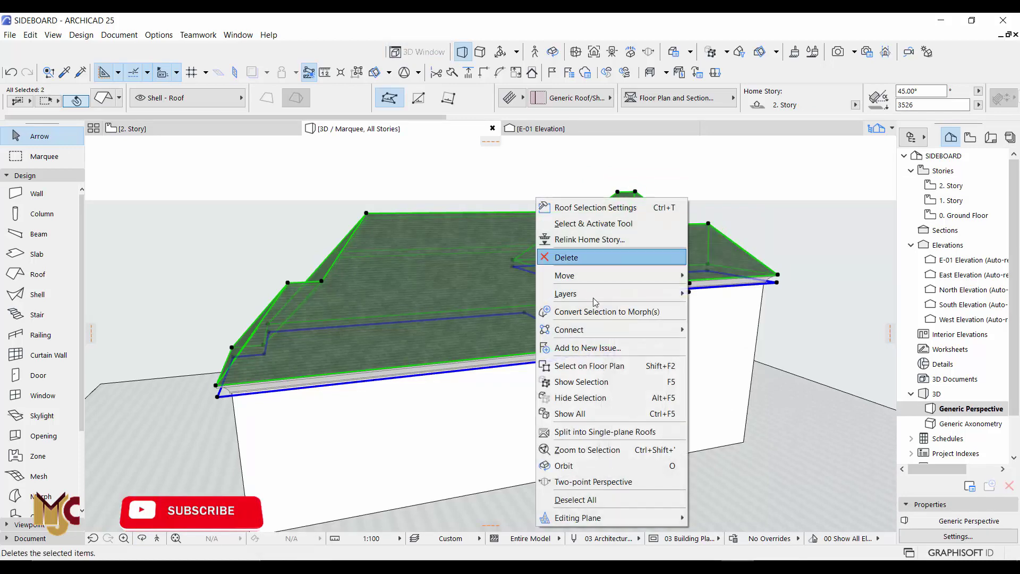
pyautogui.click(611, 382)
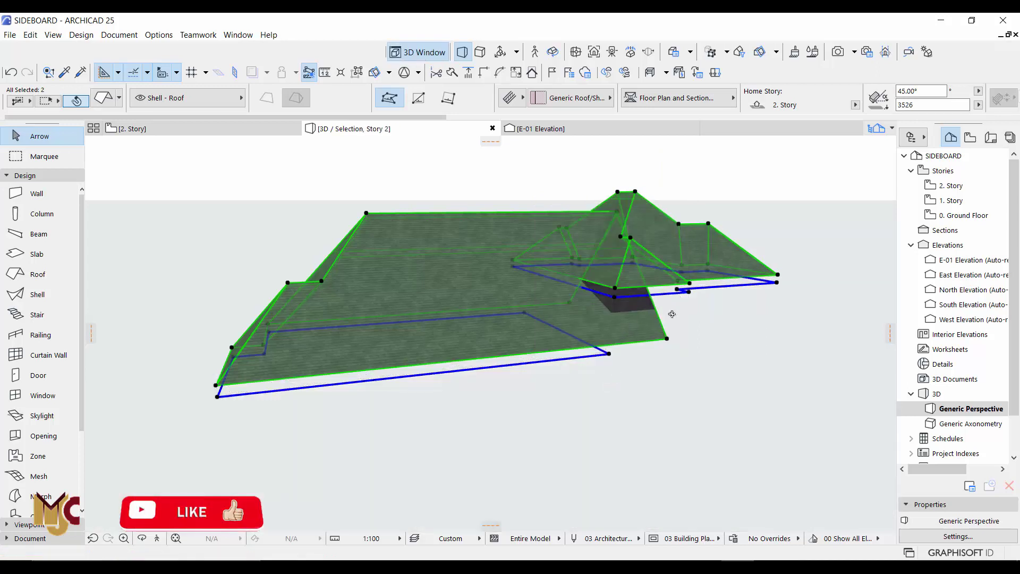
pyautogui.moveTo(660, 315)
pyautogui.mouseDown()
pyautogui.moveTo(506, 266)
pyautogui.moveTo(617, 228)
pyautogui.moveTo(578, 292)
pyautogui.moveTo(541, 262)
pyautogui.moveTo(510, 264)
pyautogui.moveTo(570, 274)
pyautogui.mouseUp()
pyautogui.keyDown('shift'); pyautogui.moveTo(569, 274); pyautogui.dragTo(594, 282, button='middle'); pyautogui.keyUp('shift')
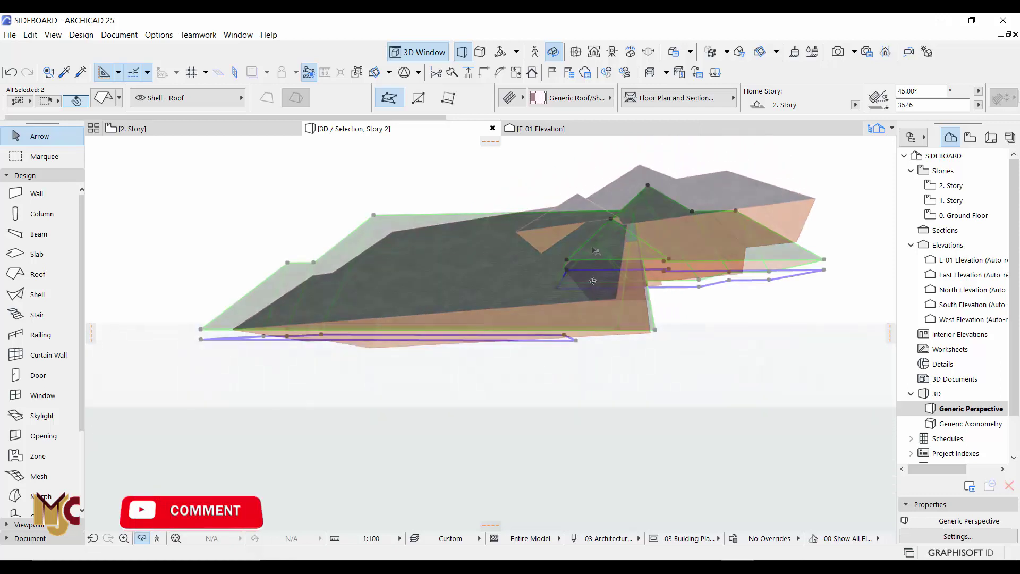
# Step: Trim the two selected roofs to each other, using the roofs from the current selection as the trimming elements
pyautogui.rightClick(592, 192)
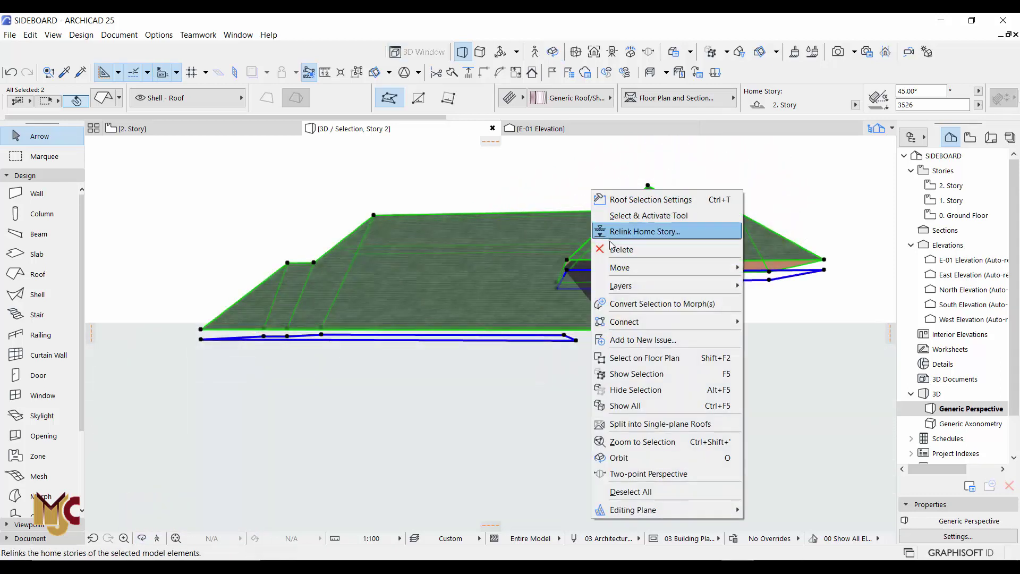
pyautogui.moveTo(631, 318)
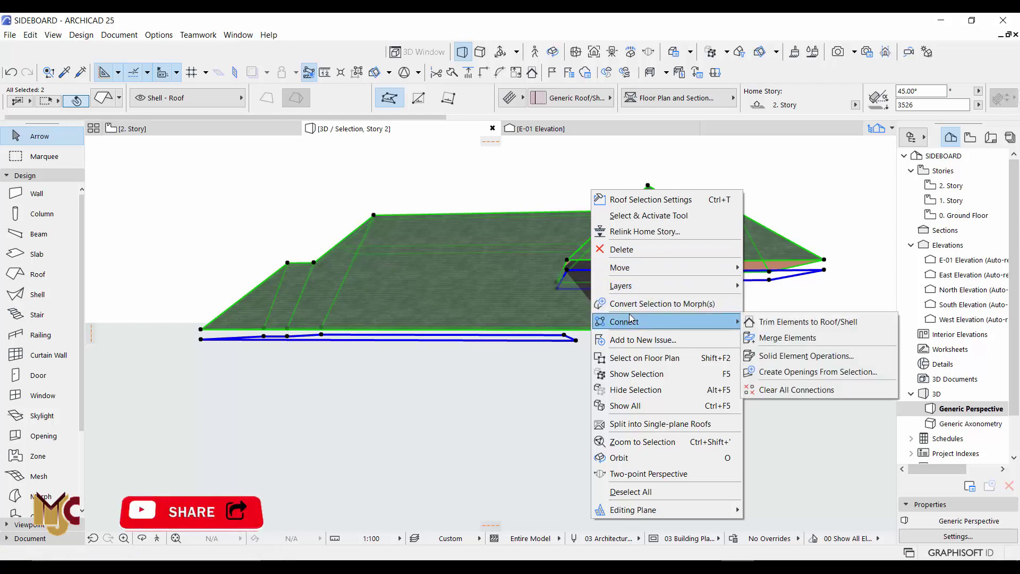
pyautogui.click(802, 323)
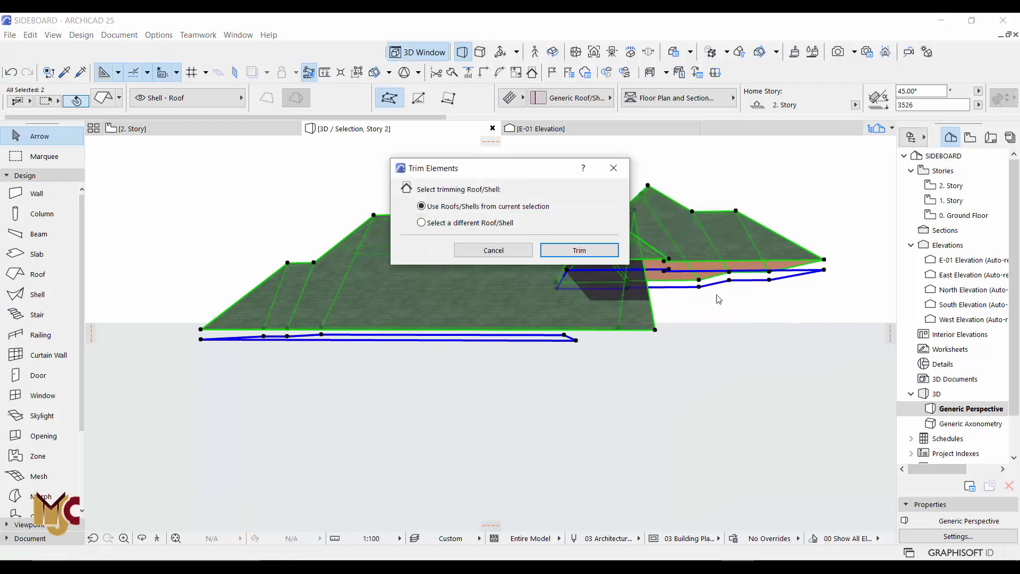
pyautogui.click(574, 252)
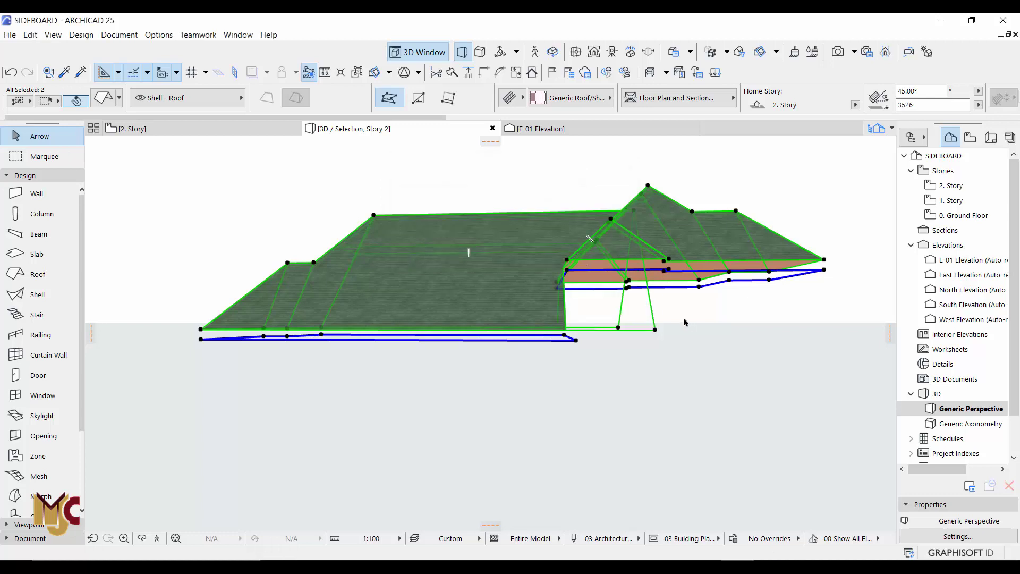
pyautogui.keyDown('shift'); pyautogui.moveTo(667, 296); pyautogui.dragTo(597, 313, button='middle'); pyautogui.keyUp('shift')
pyautogui.scroll(3, 598, 328)
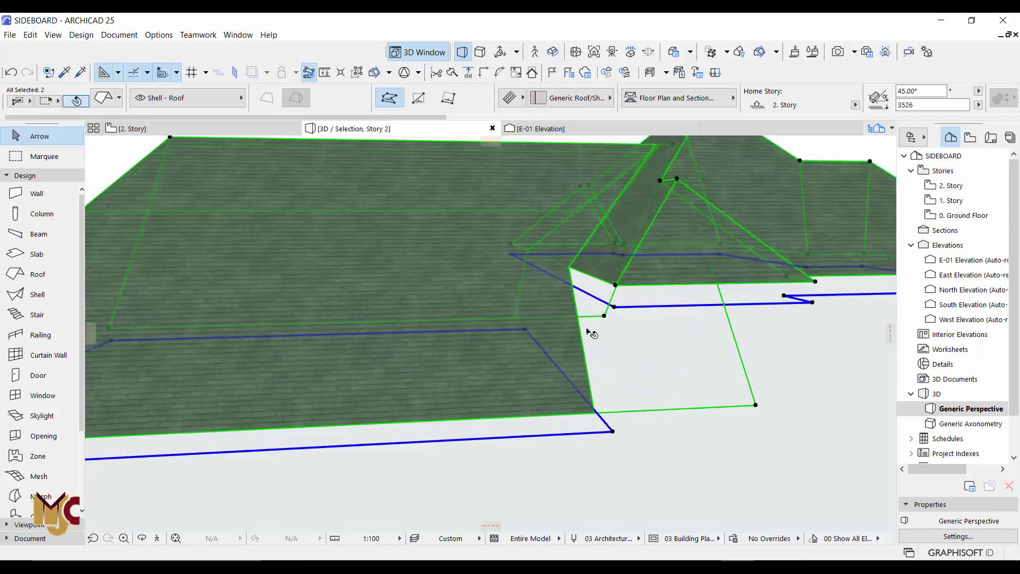
pyautogui.press('Escape')
pyautogui.scroll(-2, 656, 349)
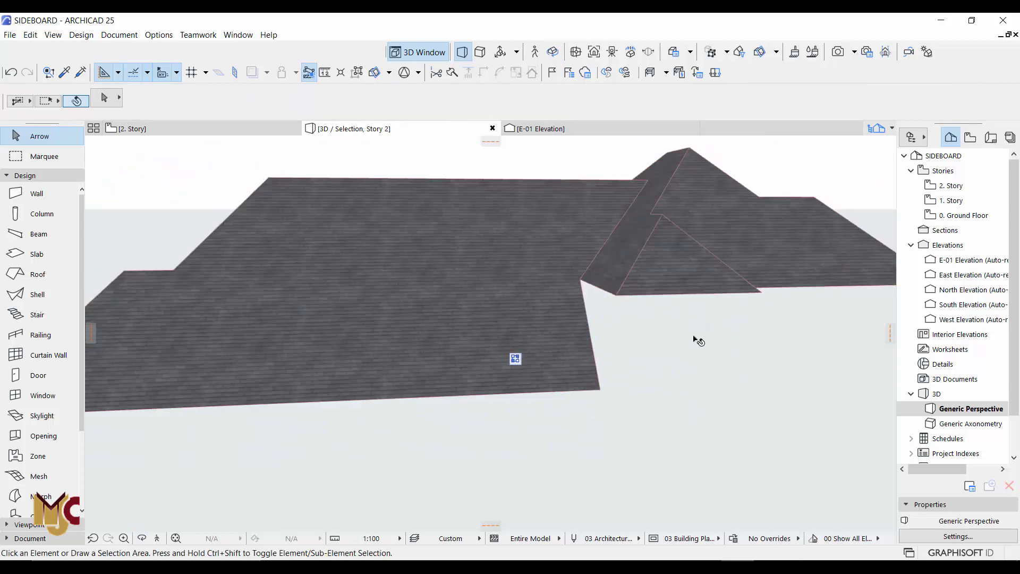
# Step: Show all elements in 3D and inspect the trimmed left roof edge where it meets the right block's wall and fascia
pyautogui.rightClick(696, 340)
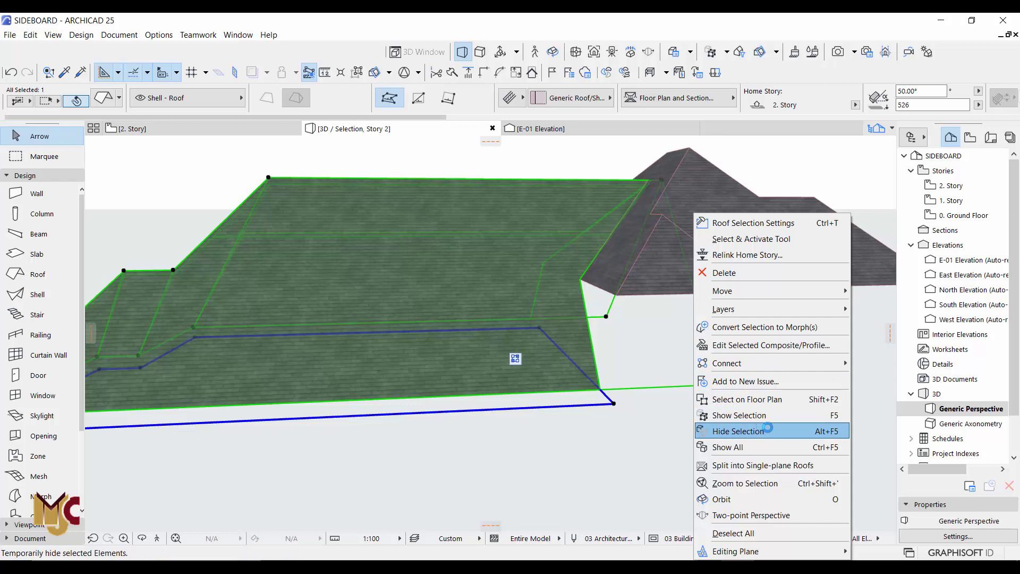
pyautogui.click(764, 440)
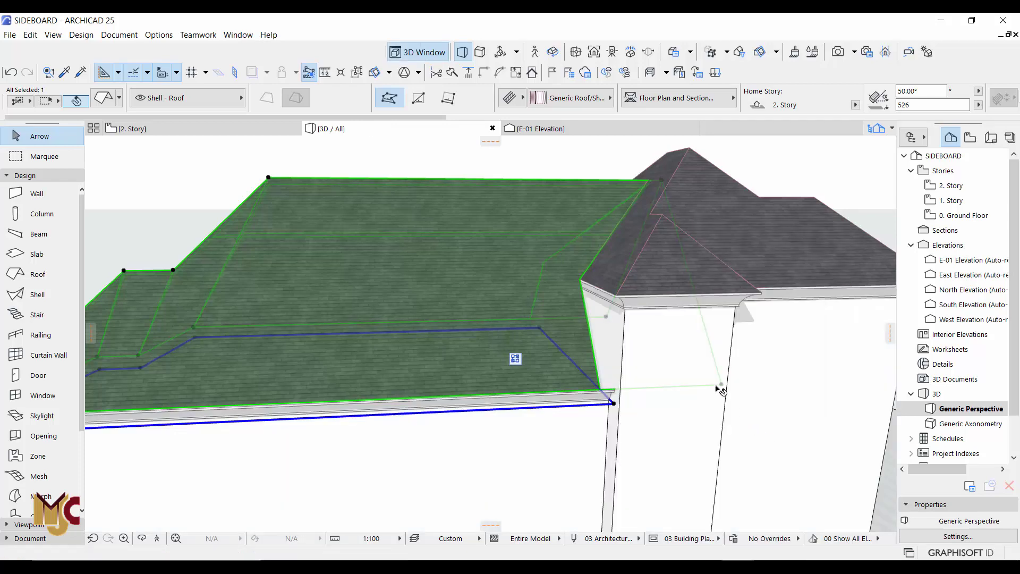
pyautogui.press('Escape')
pyautogui.scroll(6, 615, 392)
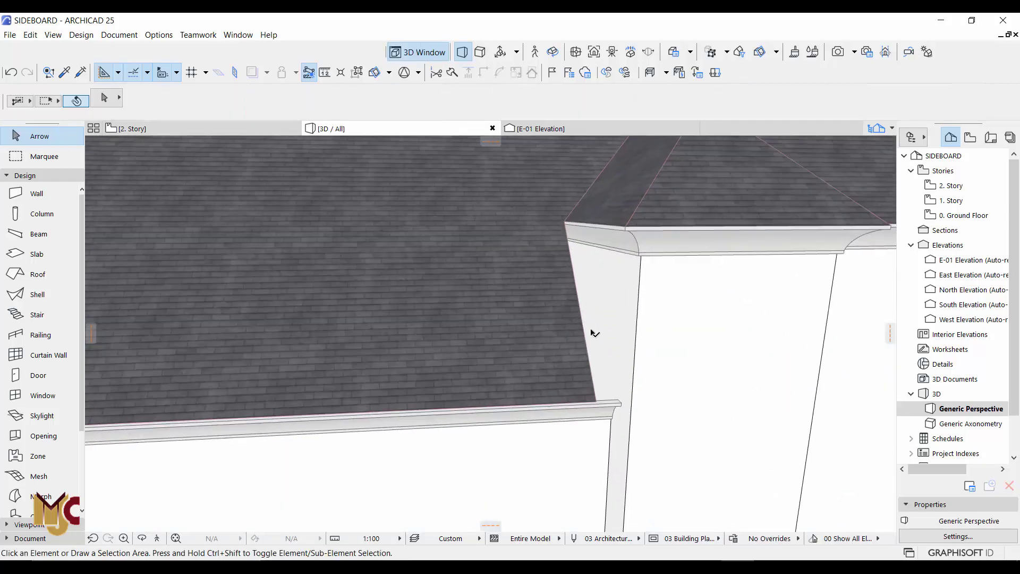
pyautogui.keyDown('shift'); pyautogui.moveTo(611, 330); pyautogui.dragTo(617, 284, button='middle'); pyautogui.keyUp('shift')
pyautogui.keyDown('shift'); pyautogui.moveTo(618, 276); pyautogui.dragTo(618, 275, button='middle'); pyautogui.keyUp('shift')
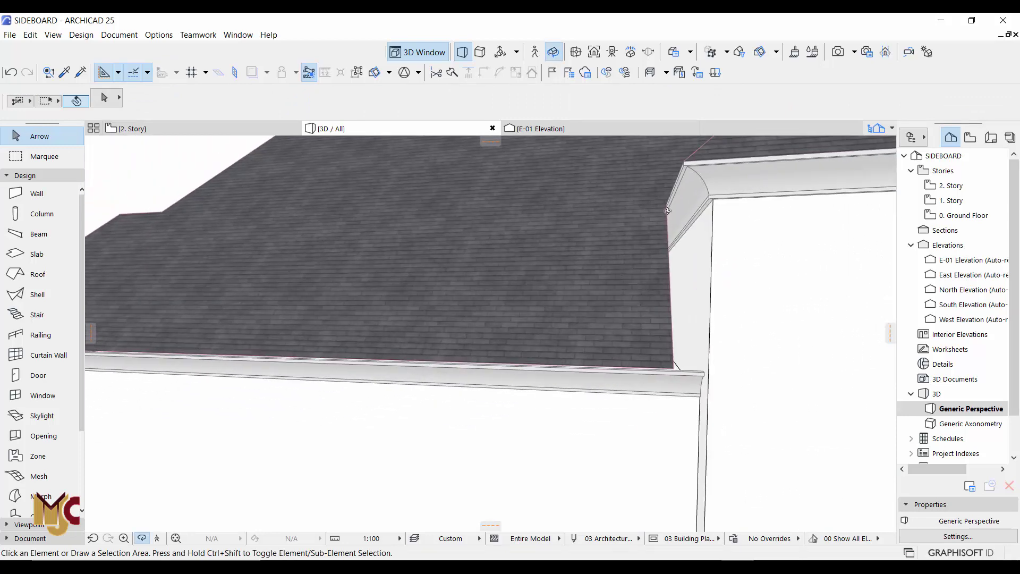
pyautogui.keyDown('shift'); pyautogui.moveTo(668, 211); pyautogui.dragTo(671, 262, button='middle'); pyautogui.keyUp('shift')
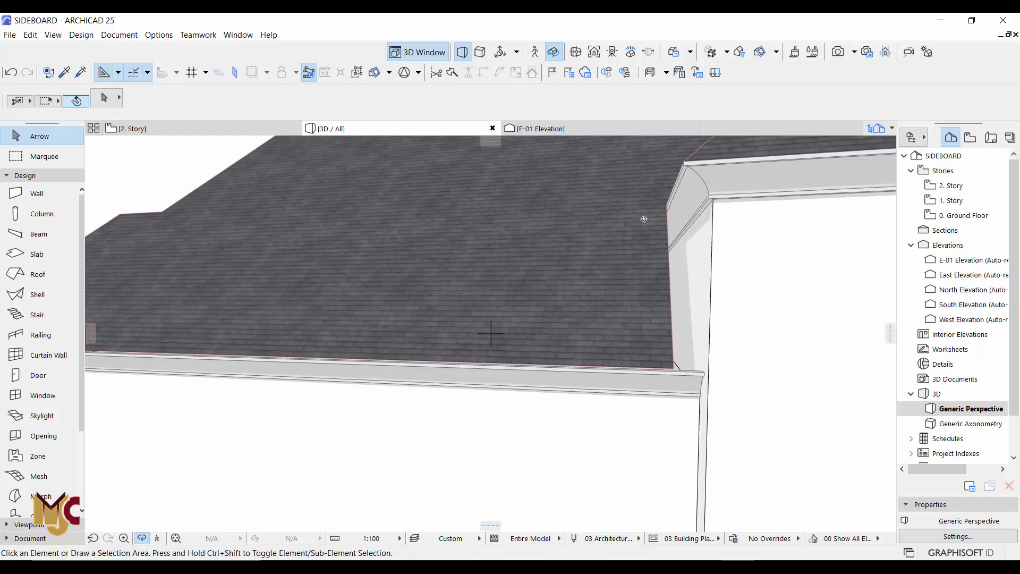
pyautogui.keyDown('shift'); pyautogui.moveTo(627, 223); pyautogui.dragTo(646, 245, button='middle'); pyautogui.keyUp('shift')
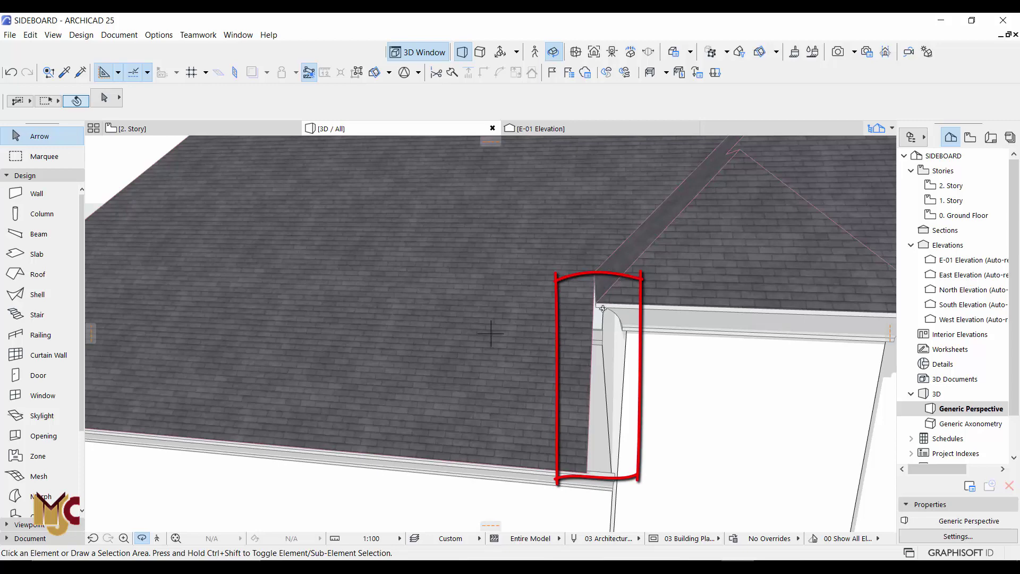
pyautogui.moveTo(603, 308)
pyautogui.keyDown('shift'); pyautogui.mouseDown(button='middle')
pyautogui.moveTo(544, 212)
pyautogui.moveTo(545, 263)
pyautogui.moveTo(577, 282)
pyautogui.moveTo(505, 278)
pyautogui.moveTo(540, 276)
pyautogui.moveTo(725, 341)
pyautogui.moveTo(694, 307)
pyautogui.moveTo(580, 257)
pyautogui.moveTo(655, 250)
pyautogui.moveTo(491, 253)
pyautogui.mouseUp(button='middle'); pyautogui.keyUp('shift')
pyautogui.scroll(-6, 580, 257)
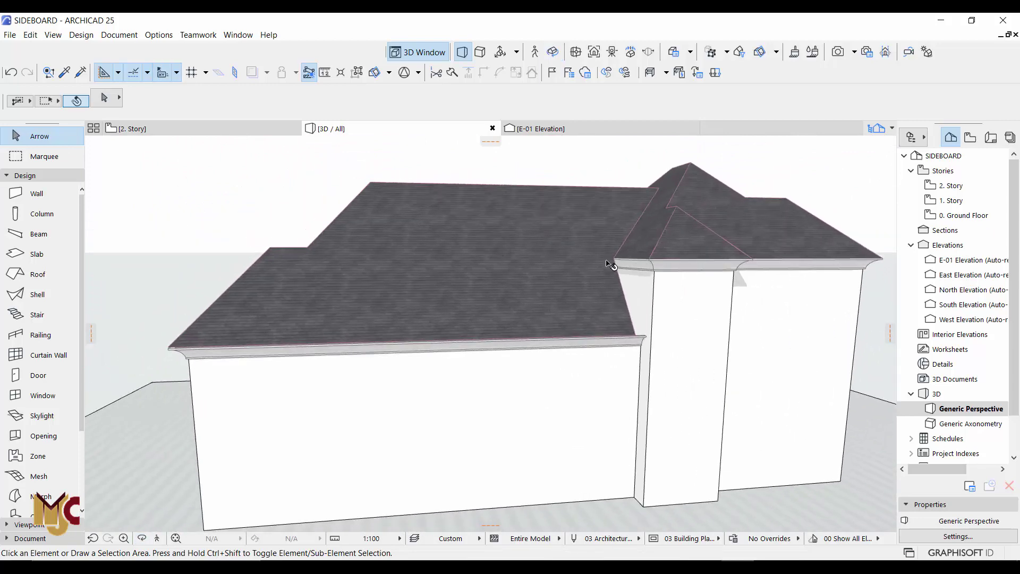
pyautogui.moveTo(610, 263); pyautogui.dragTo(478, 260, button='middle')
# Step: Undo the roof trim to compare the junction, check the 2. Story plan, and redo the trim
pyautogui.click(447, 304)
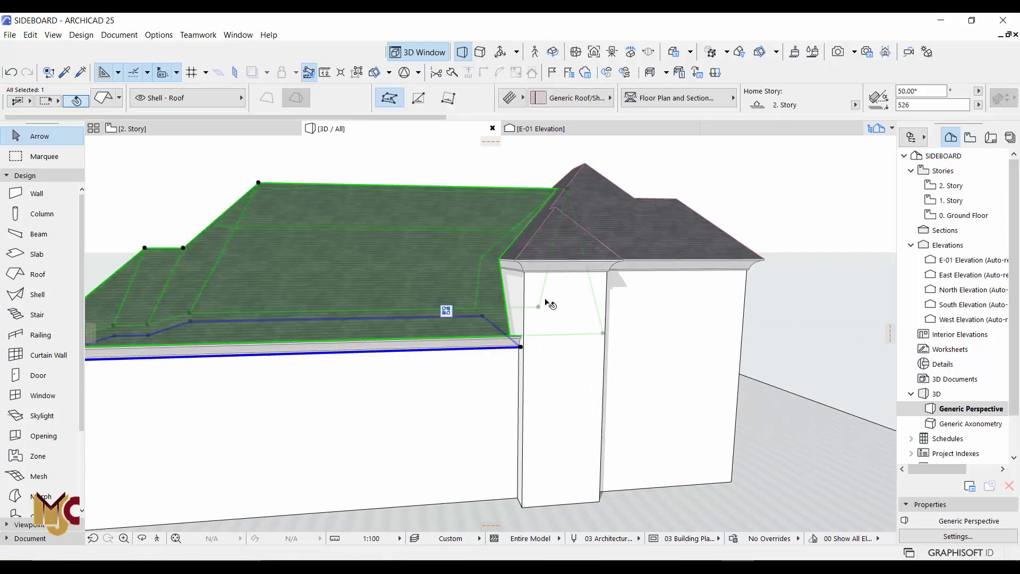
pyautogui.scroll(4, 519, 319)
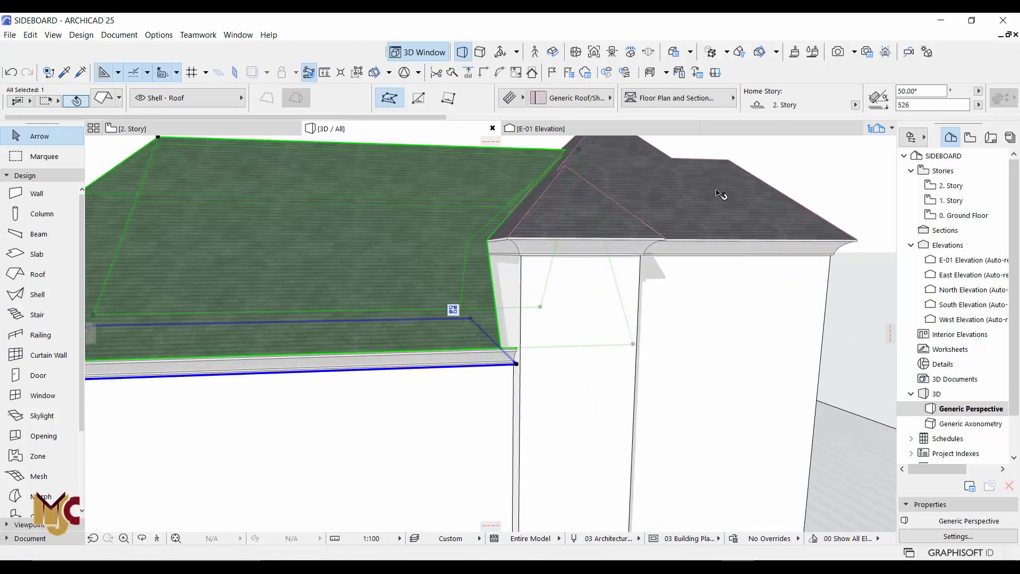
pyautogui.hotkey('ctrl', 'z')
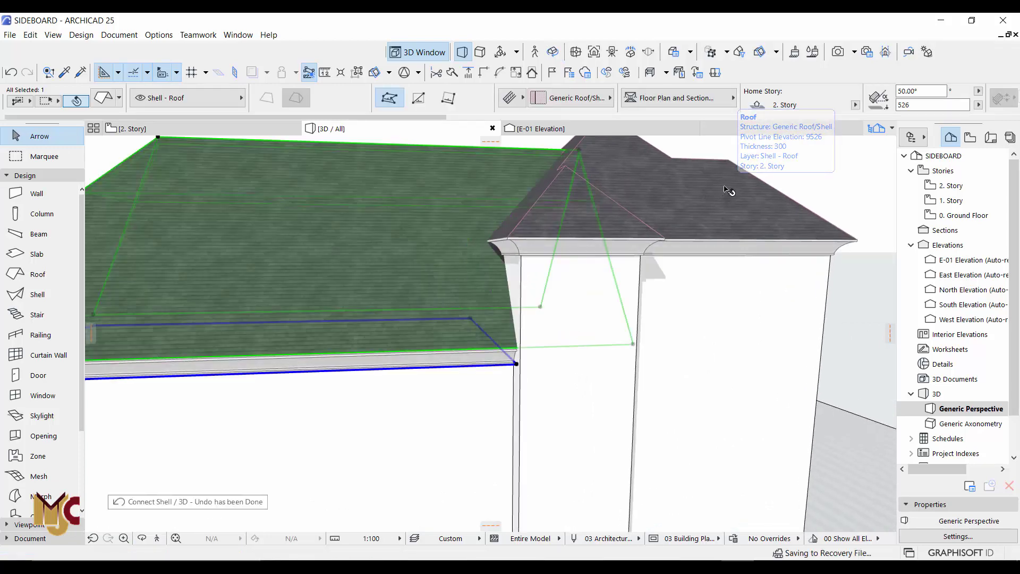
pyautogui.press('F2')
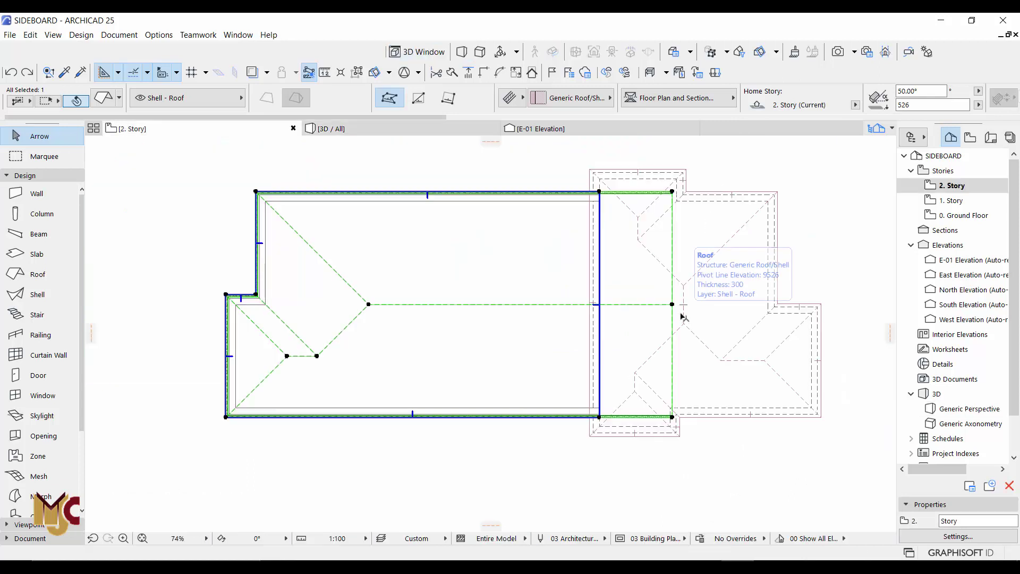
pyautogui.click(27, 73)
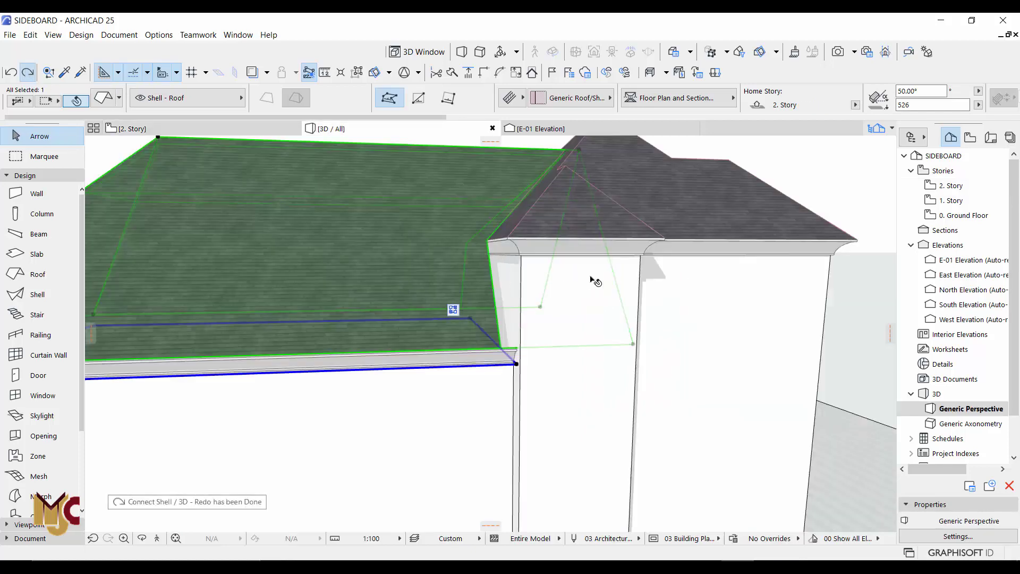
# Step: Examine the trimmed left roof's outline and its intersection lines with the right roof in the 2. Story plan
pyautogui.press('F2')
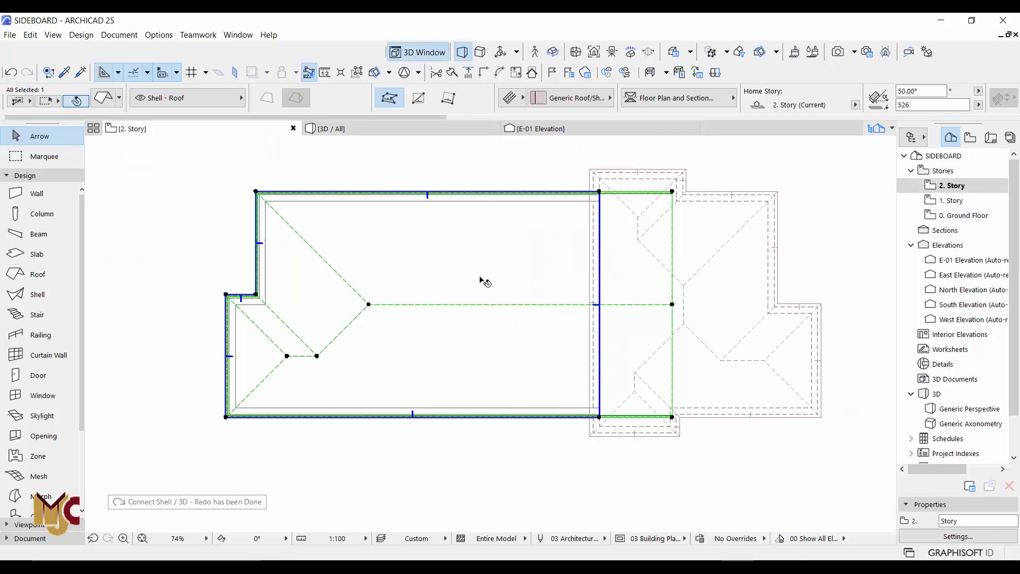
pyautogui.press('Escape')
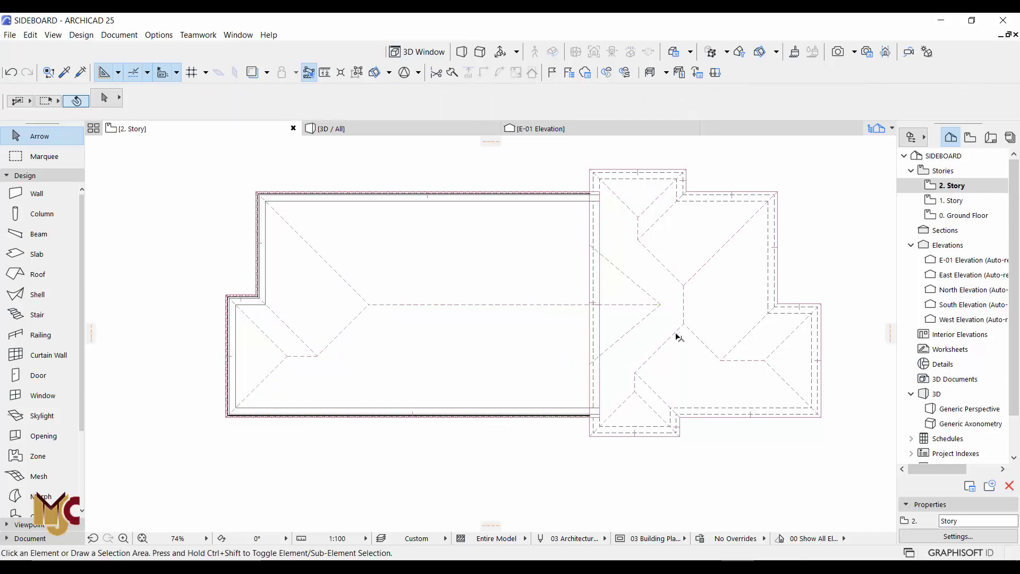
pyautogui.scroll(5, 611, 240)
pyautogui.scroll(1, 569, 205)
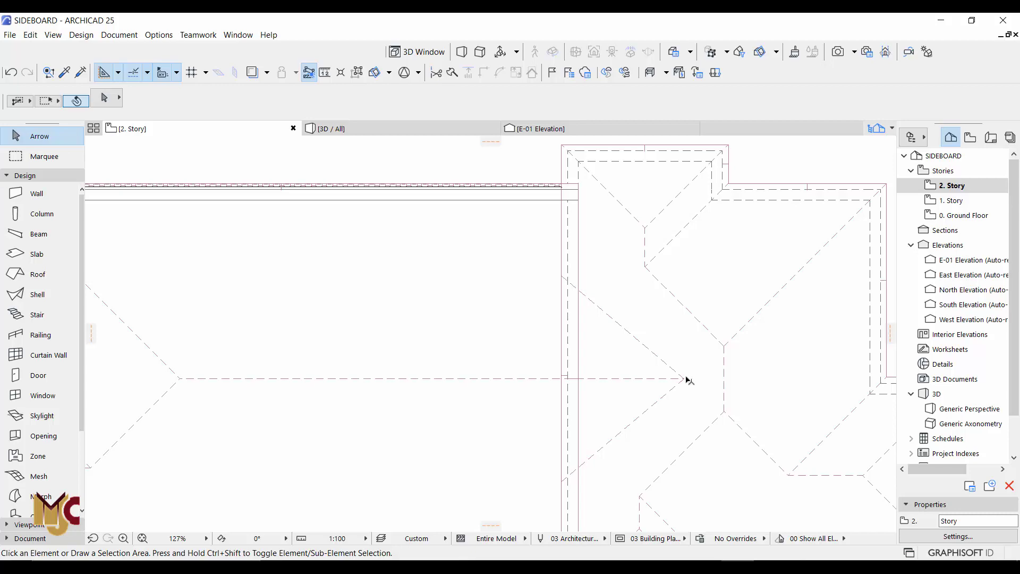
pyautogui.moveTo(601, 431); pyautogui.dragTo(595, 304, button='middle')
pyautogui.scroll(-3, 608, 349)
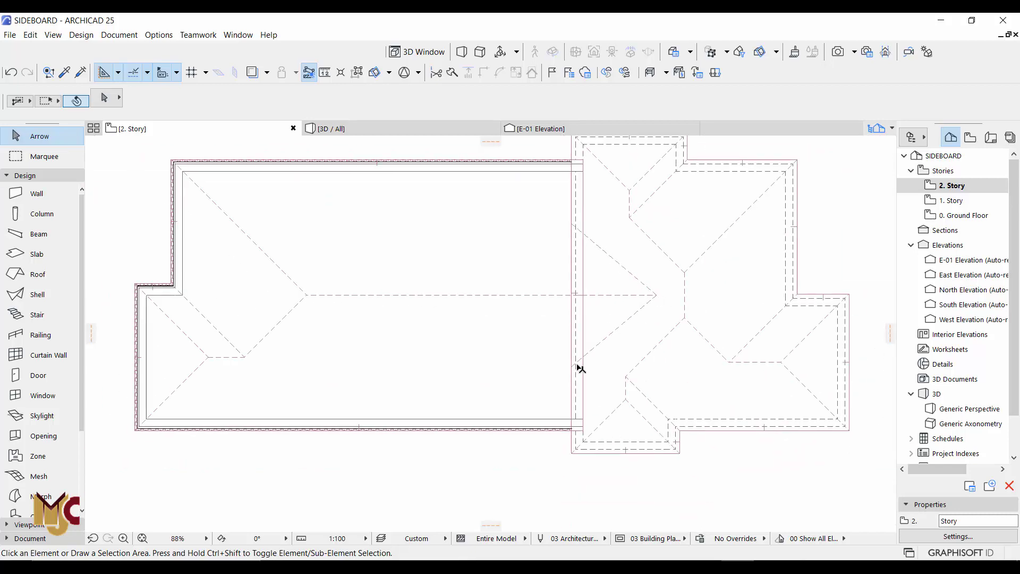
pyautogui.click(593, 353)
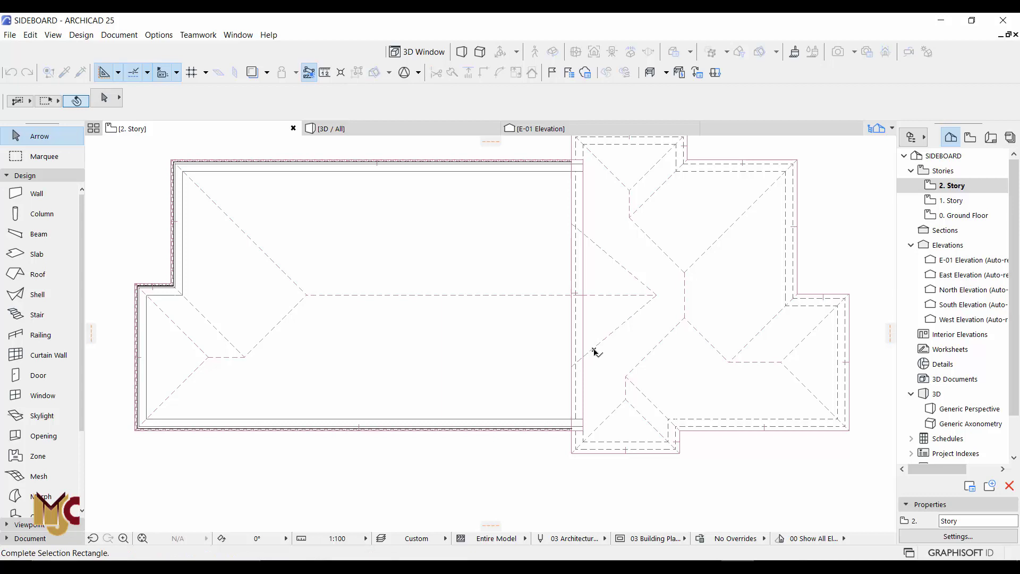
pyautogui.click(619, 328)
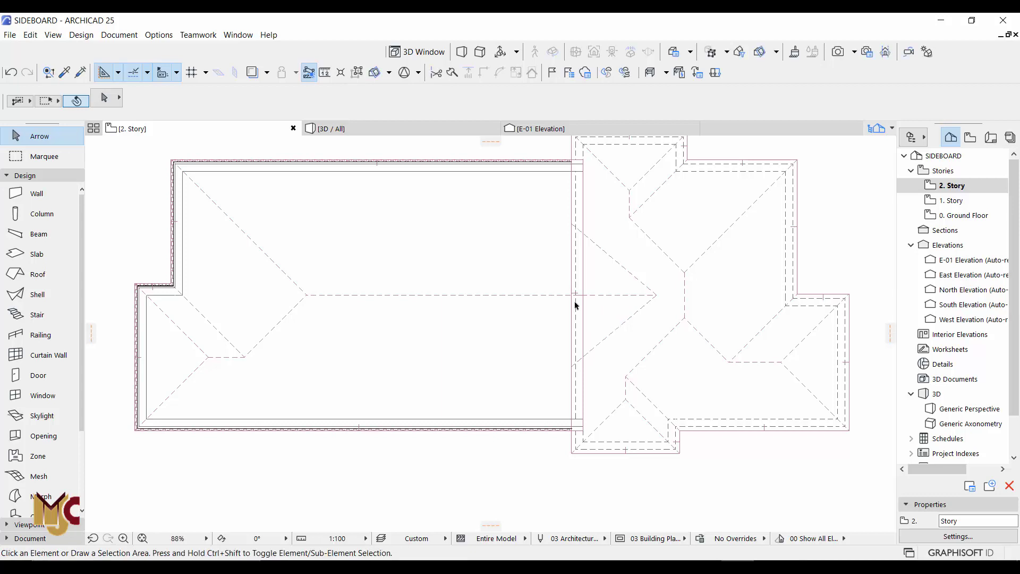
pyautogui.click(305, 296)
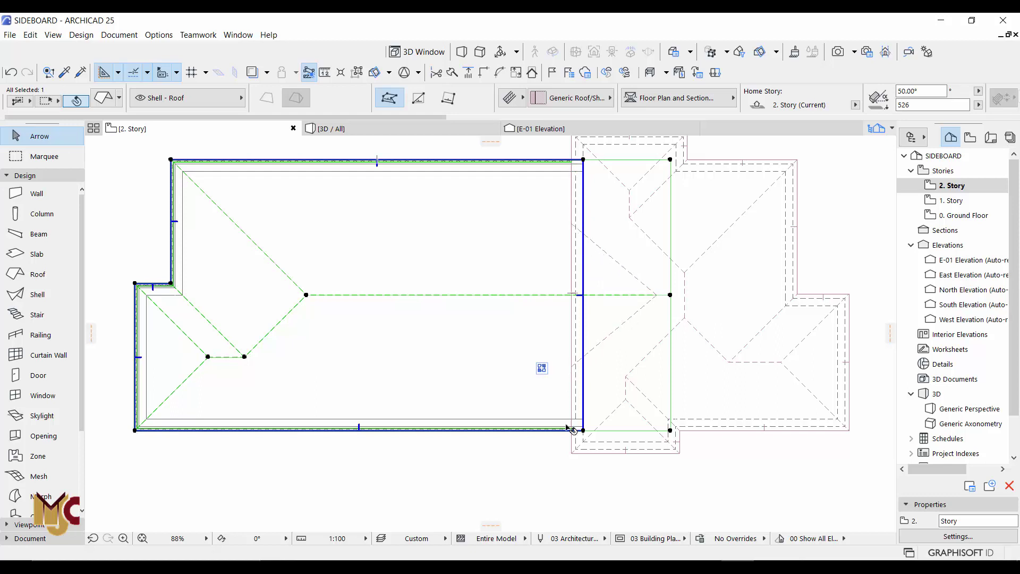
pyautogui.press('Escape')
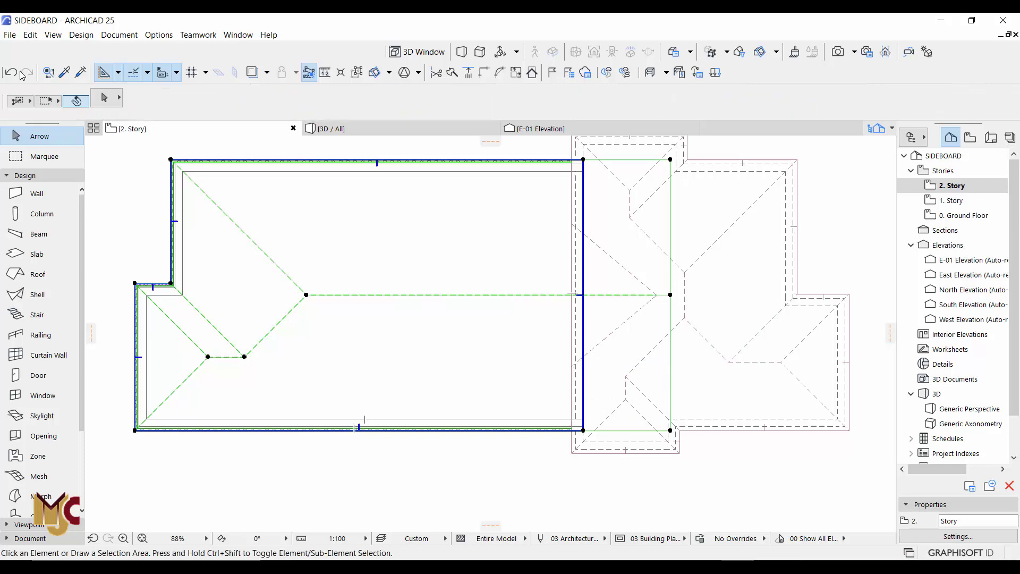
# Step: Undo the trim connection between the two roofs and return to the 2. Story plan
pyautogui.click(12, 73)
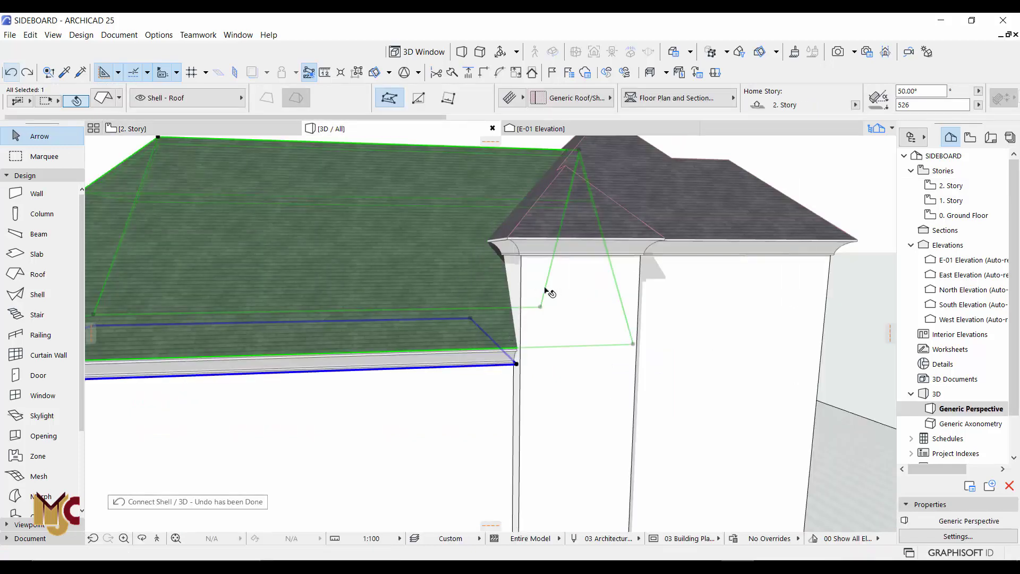
pyautogui.press('F2')
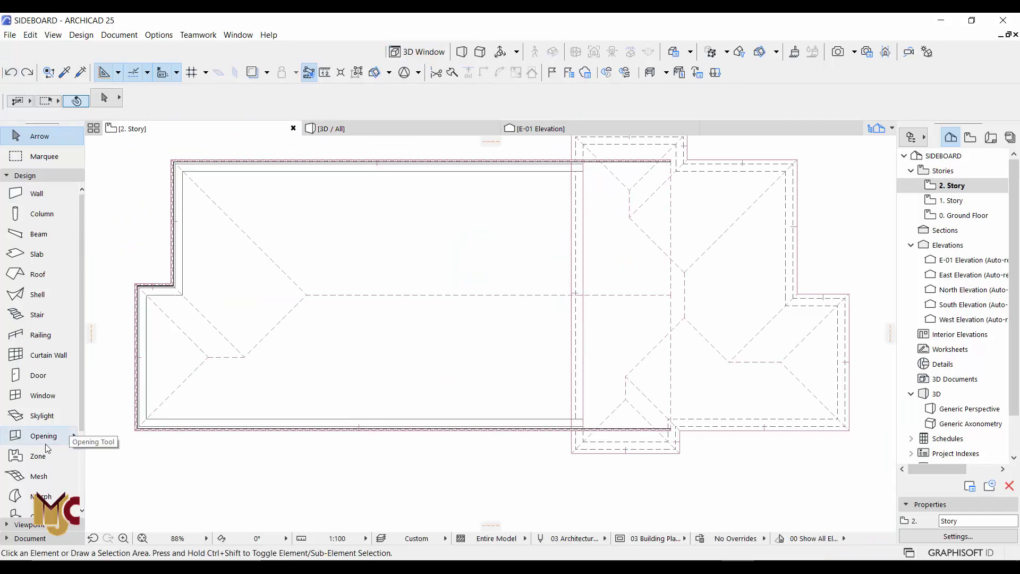
# Step: Draw a line about 4680 long from the left roof's ridge end diagonally up to the right block's wall line in plan
pyautogui.click(40, 174)
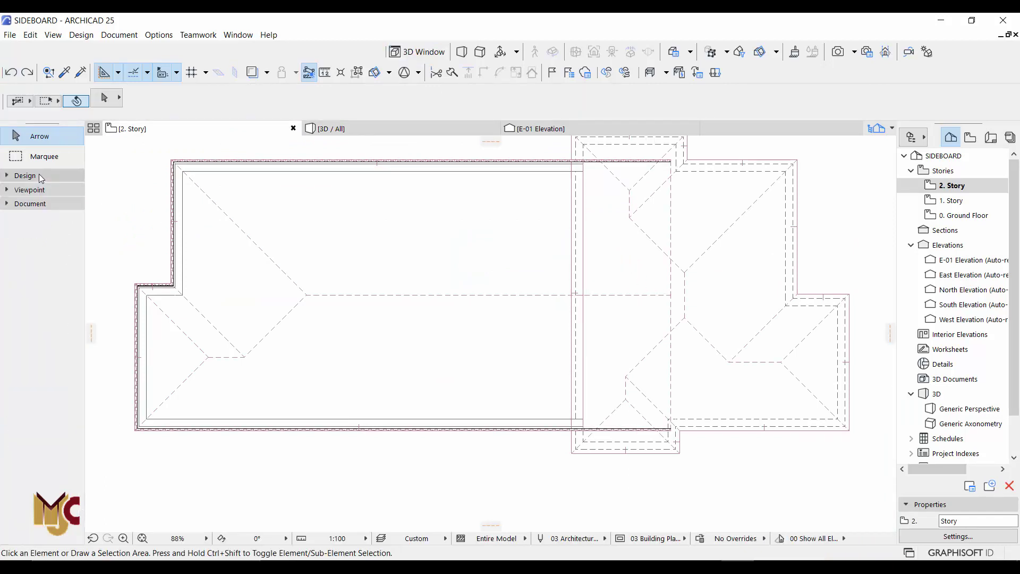
pyautogui.click(30, 203)
pyautogui.click(33, 402)
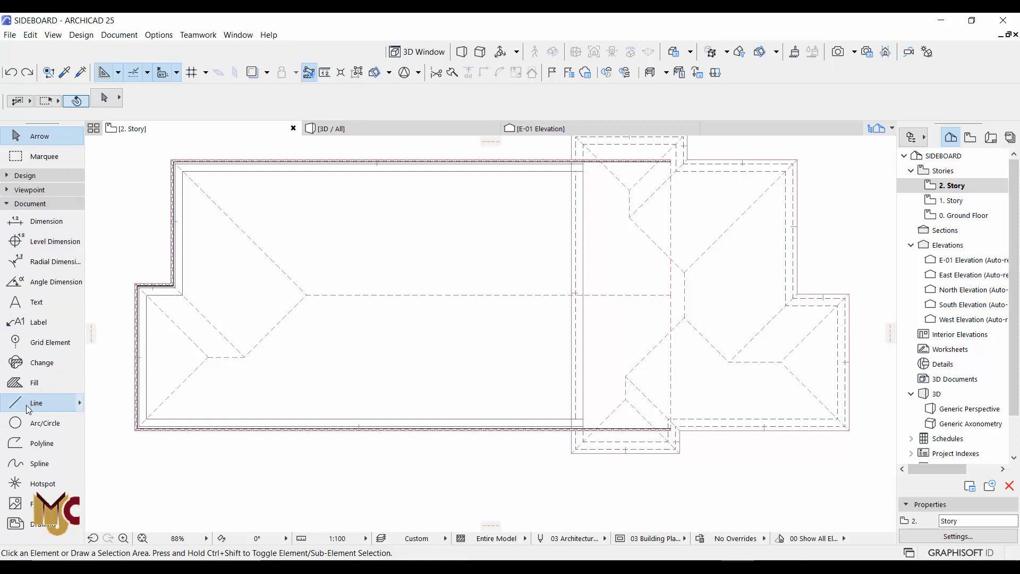
pyautogui.click(670, 294)
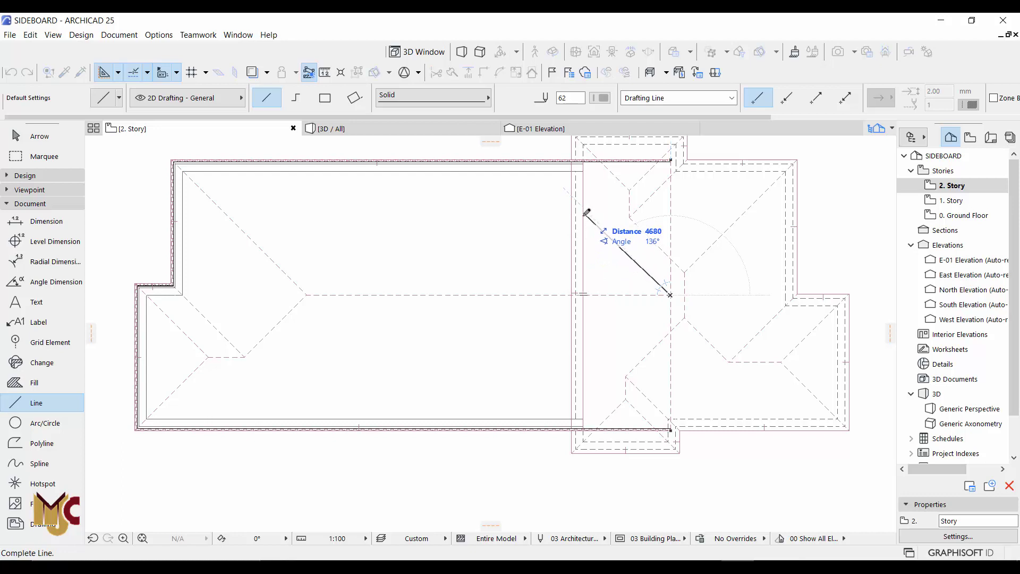
pyautogui.click(584, 218)
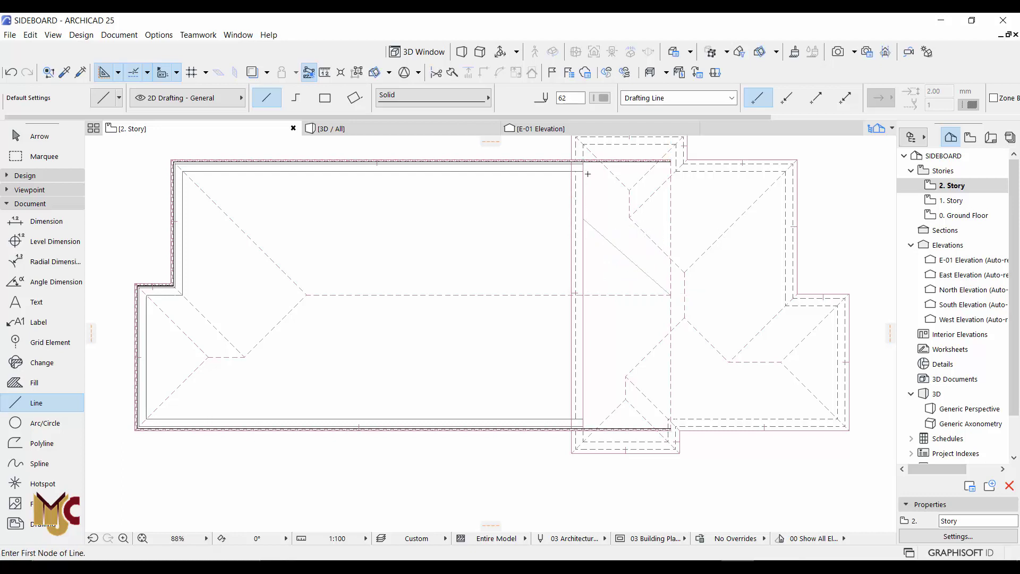
pyautogui.press('Escape')
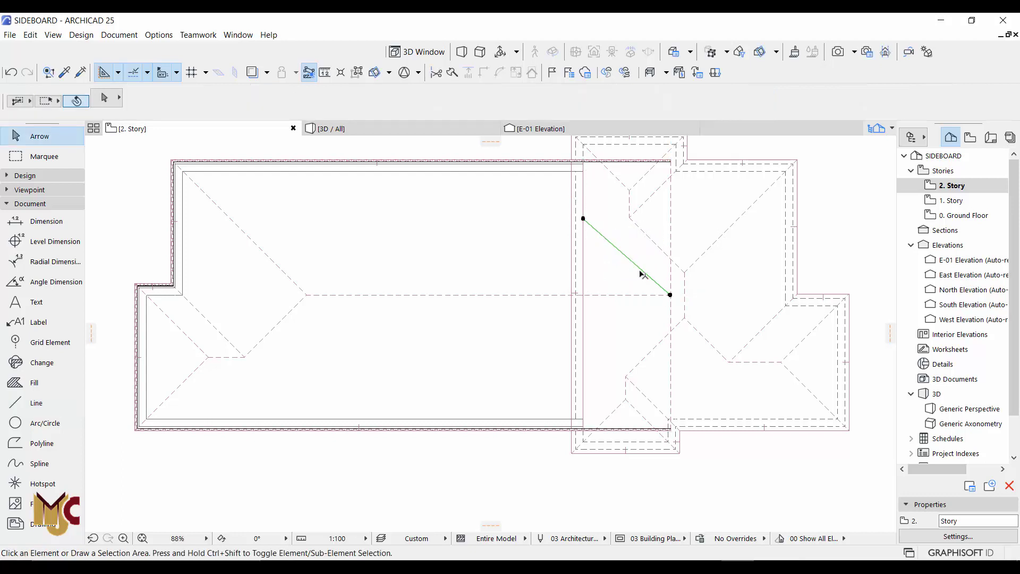
# Step: Mirror a copy of the diagonal line about the left roof's horizontal ridge line
pyautogui.rightClick(642, 273)
pyautogui.moveTo(722, 381)
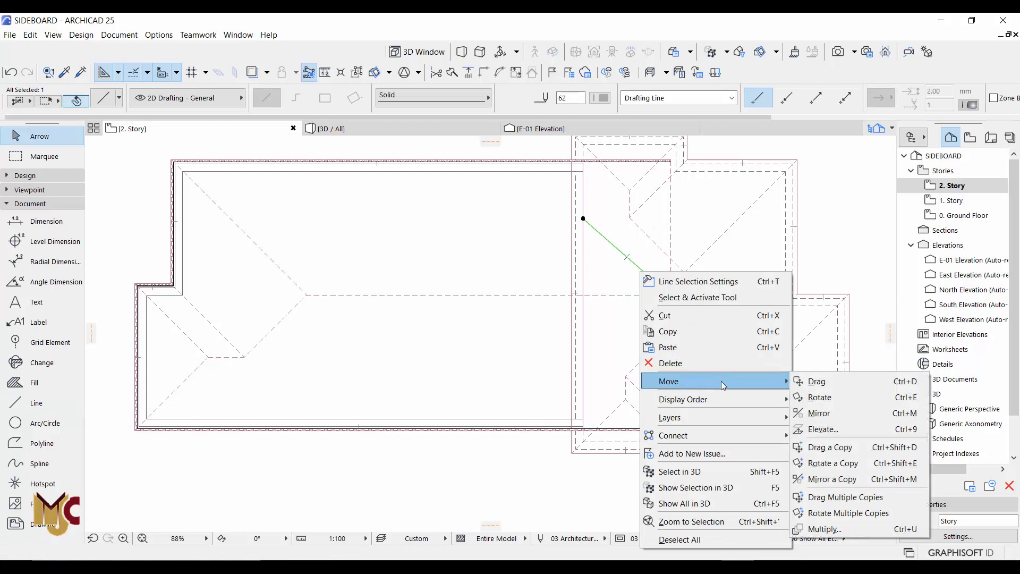
pyautogui.click(818, 479)
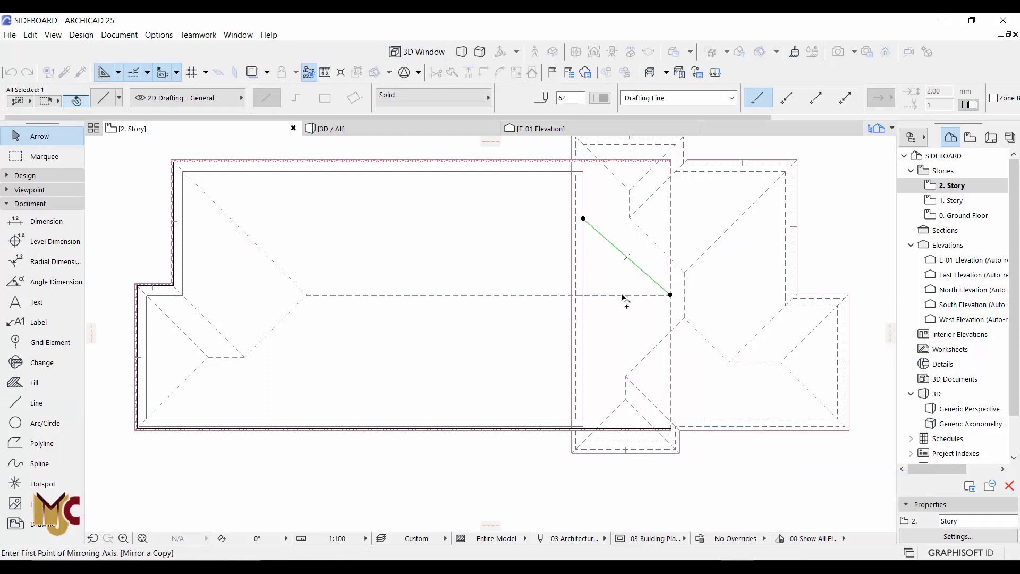
pyautogui.click(670, 294)
pyautogui.click(683, 294)
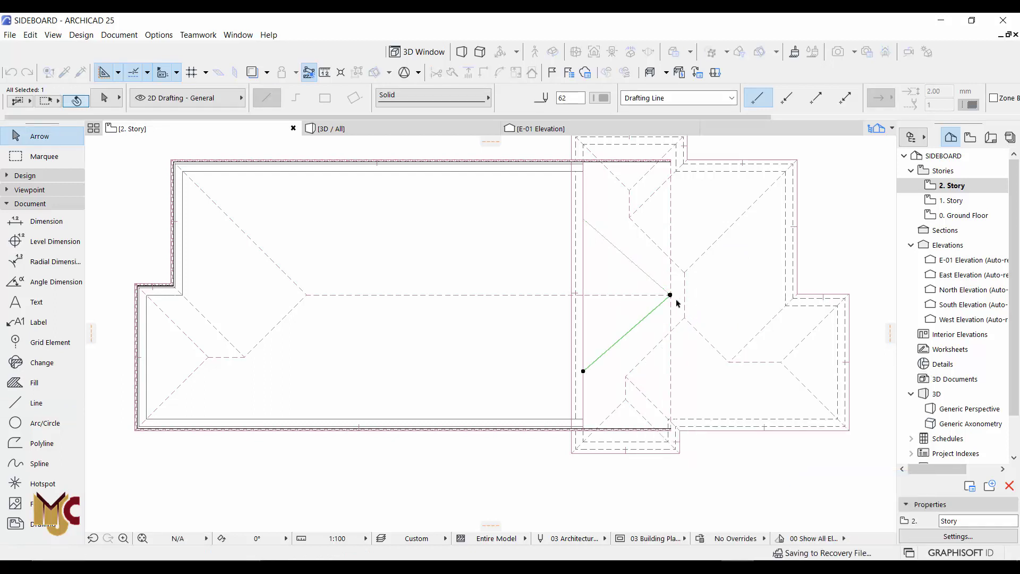
# Step: Try to offset the end edge of the left multi-plane roof where it overlaps the right roof
pyautogui.click(672, 266)
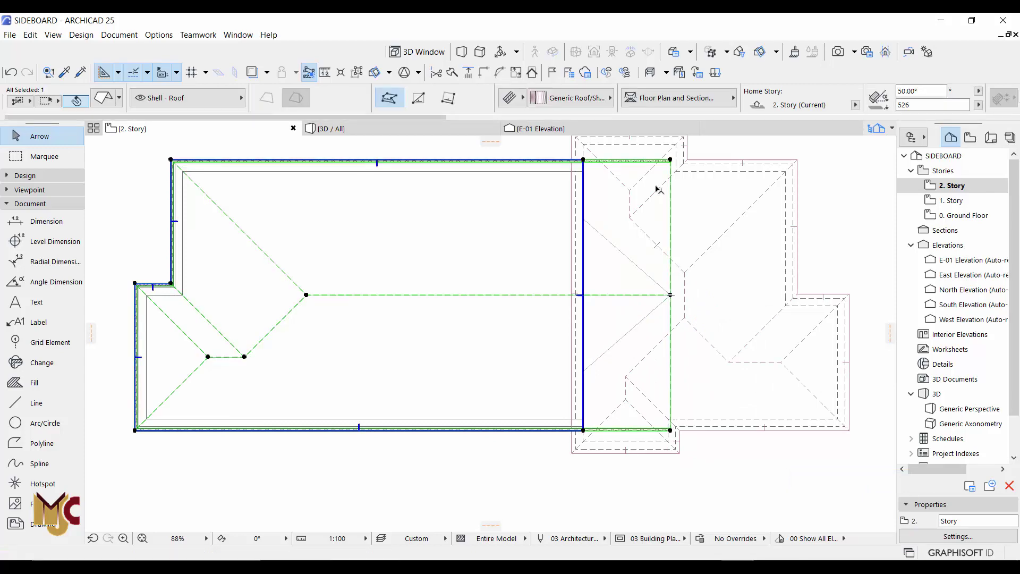
pyautogui.scroll(3, 657, 187)
pyautogui.scroll(1, 657, 187)
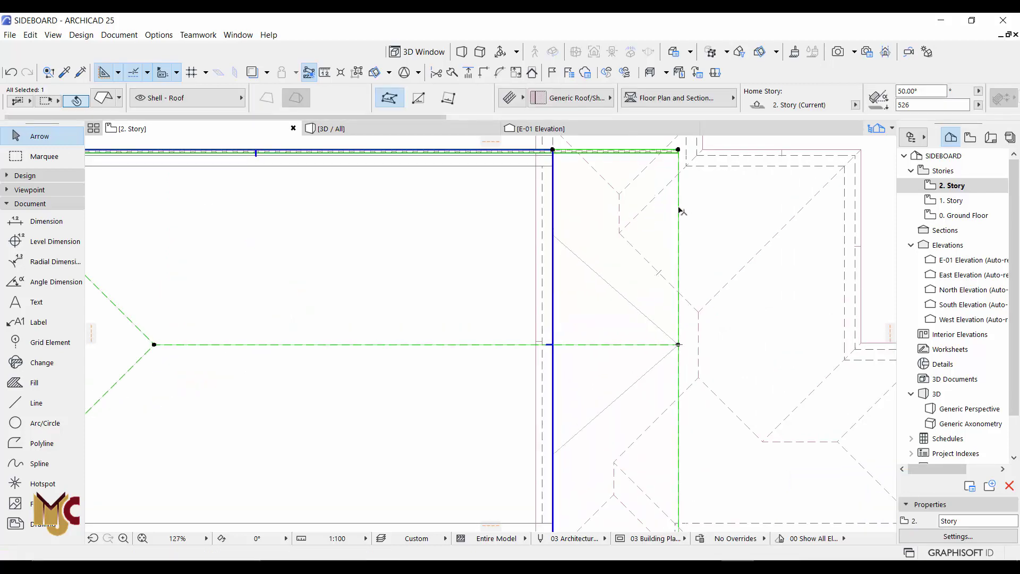
pyautogui.click(679, 211)
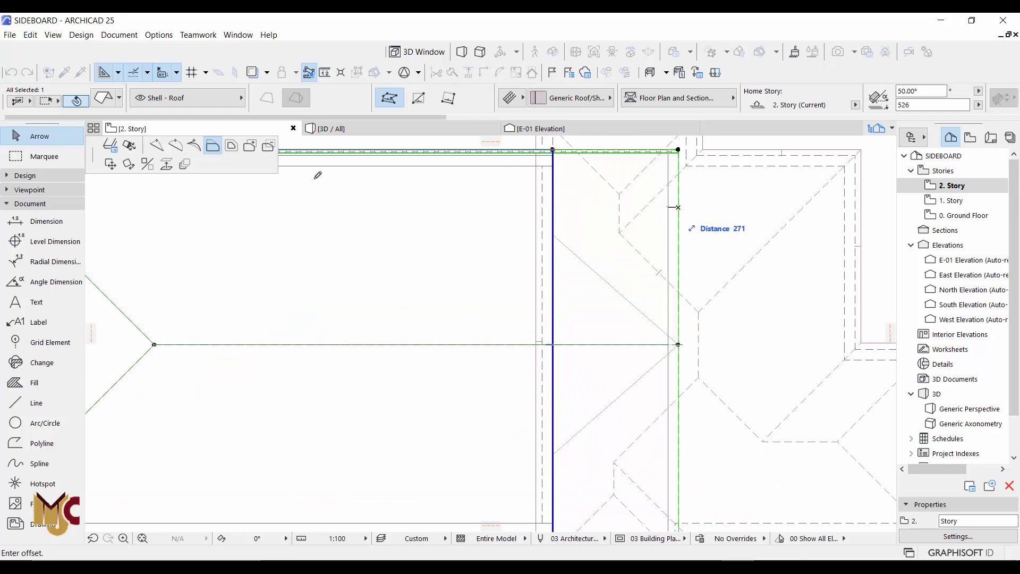
pyautogui.hotkey('ctrl', 'z')
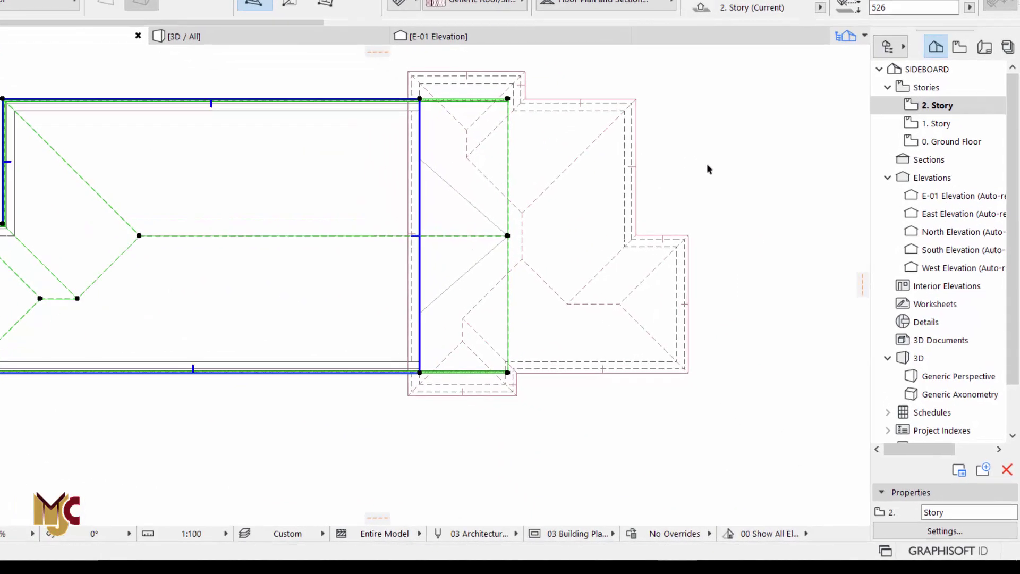
# Step: Split the left multi-plane roof into single-plane roofs and suspend grouping so each plane can be edited individually
pyautogui.rightClick(763, 234)
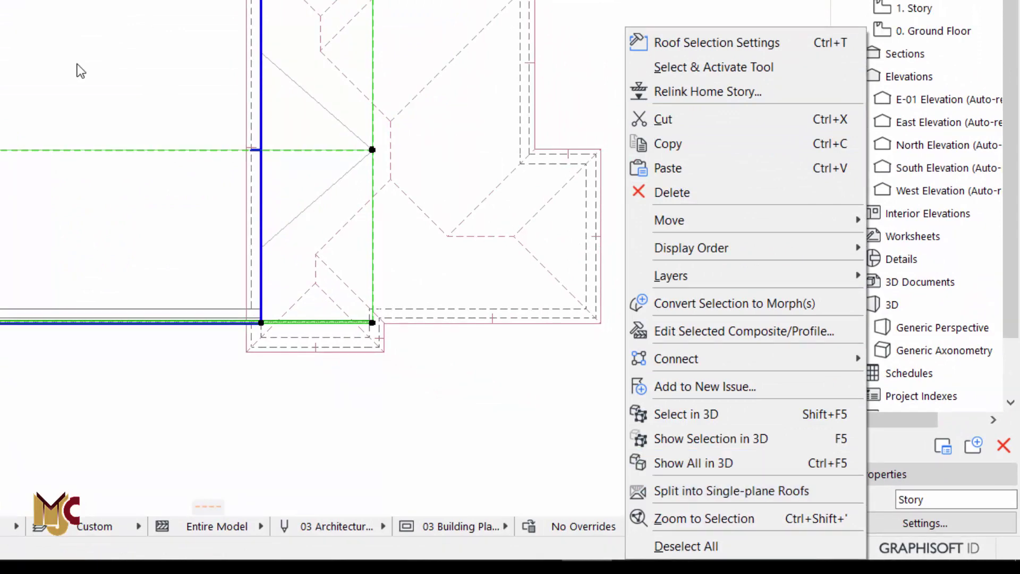
pyautogui.click(678, 495)
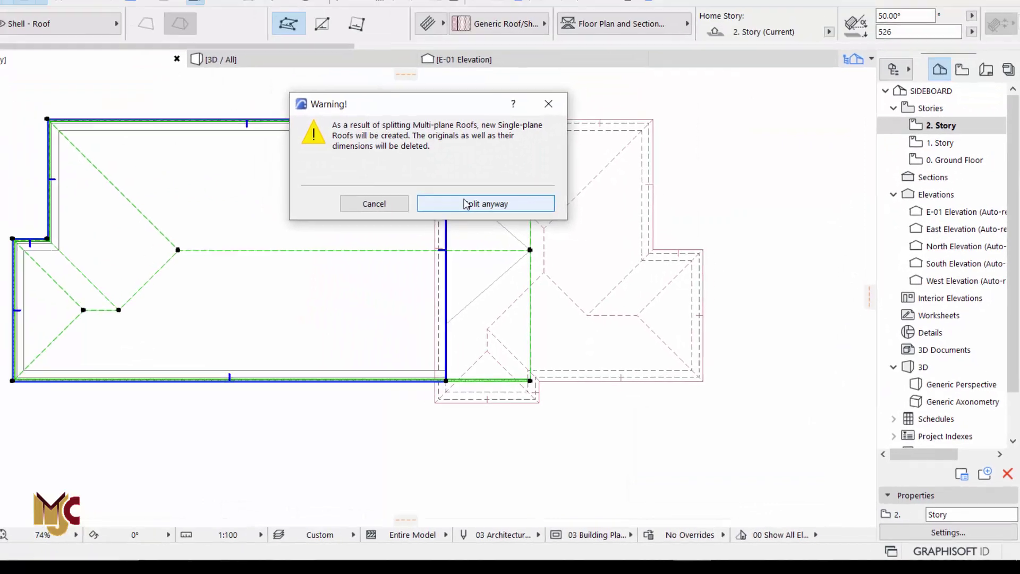
pyautogui.click(466, 203)
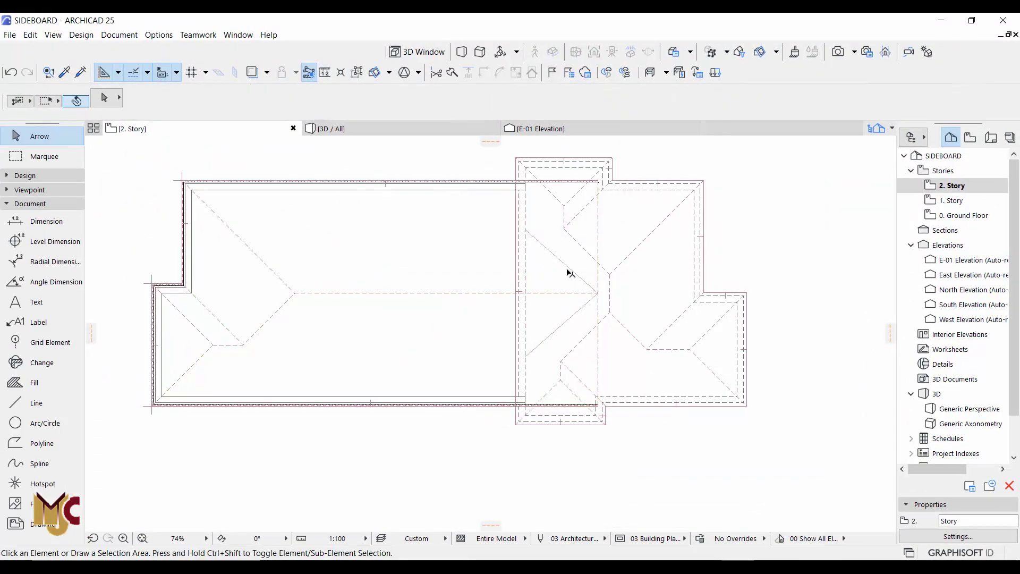
pyautogui.click(599, 239)
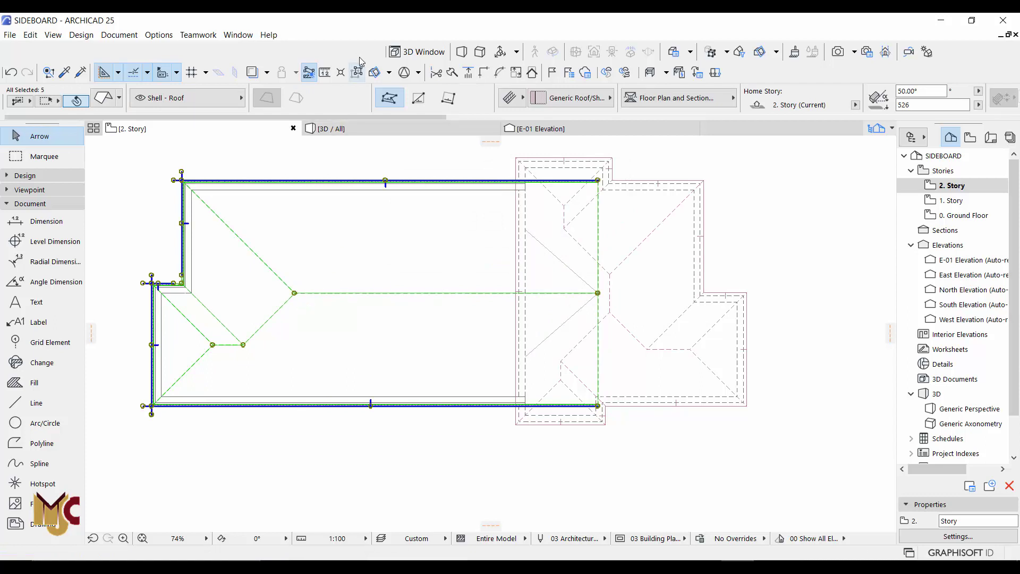
pyautogui.press('Escape')
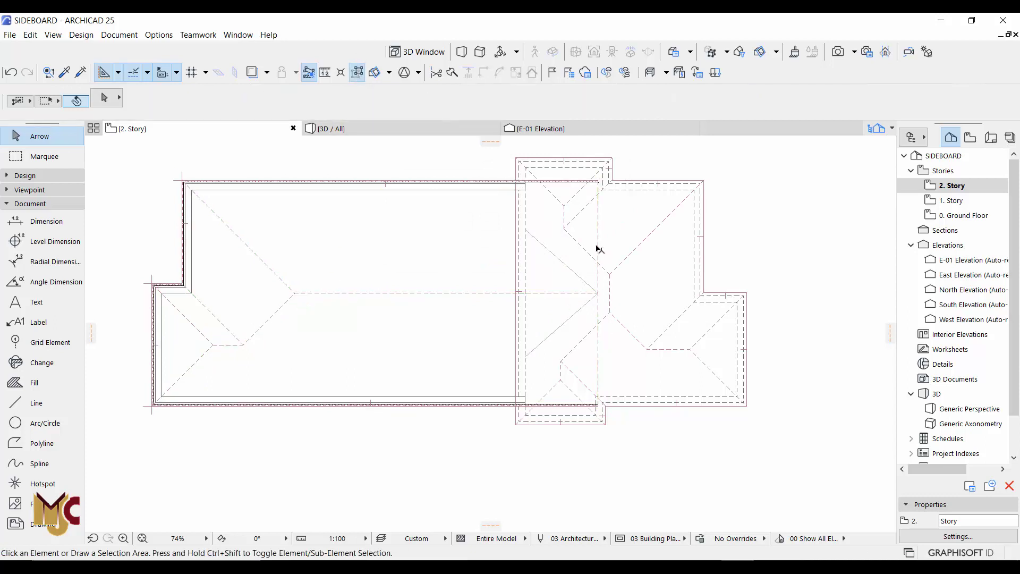
pyautogui.click(599, 237)
pyautogui.scroll(2, 601, 237)
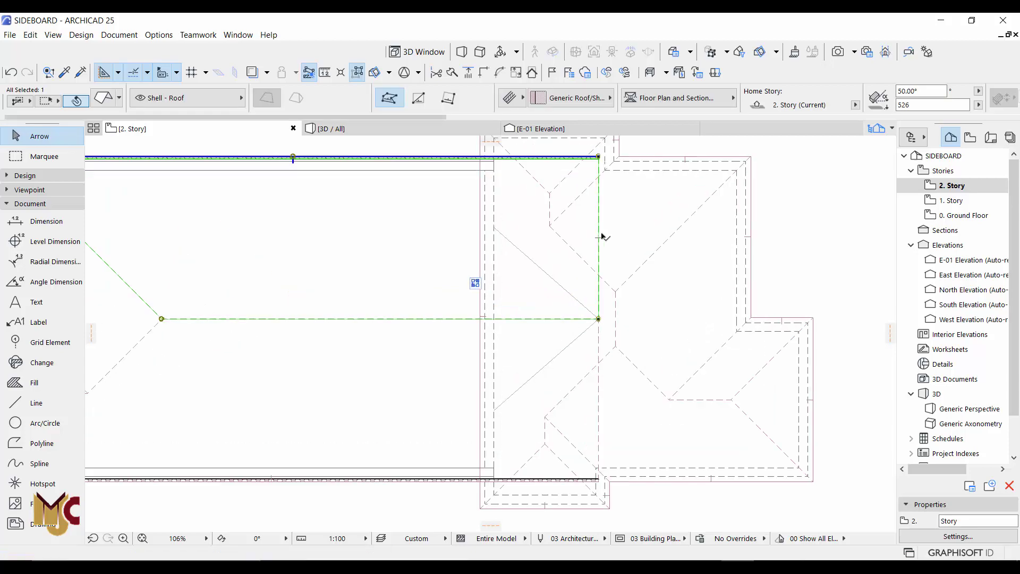
pyautogui.click(599, 234)
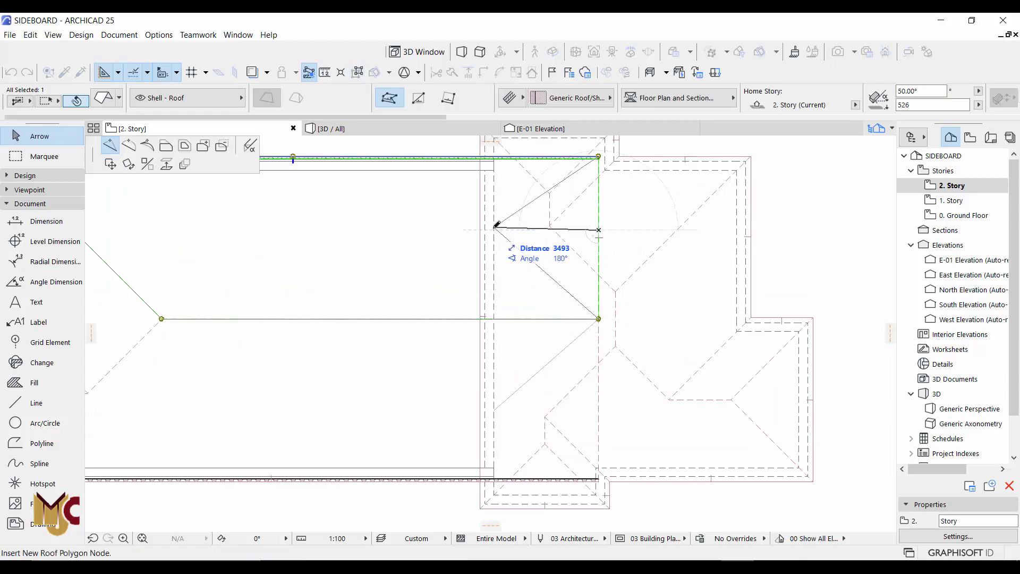
pyautogui.press('Escape')
# Step: Recut the lower roof plane's end with a new node at the diagonal's wall end and its eave corner on the wall line, checking it in 3D
pyautogui.moveTo(600, 409); pyautogui.dragTo(605, 361, button='middle')
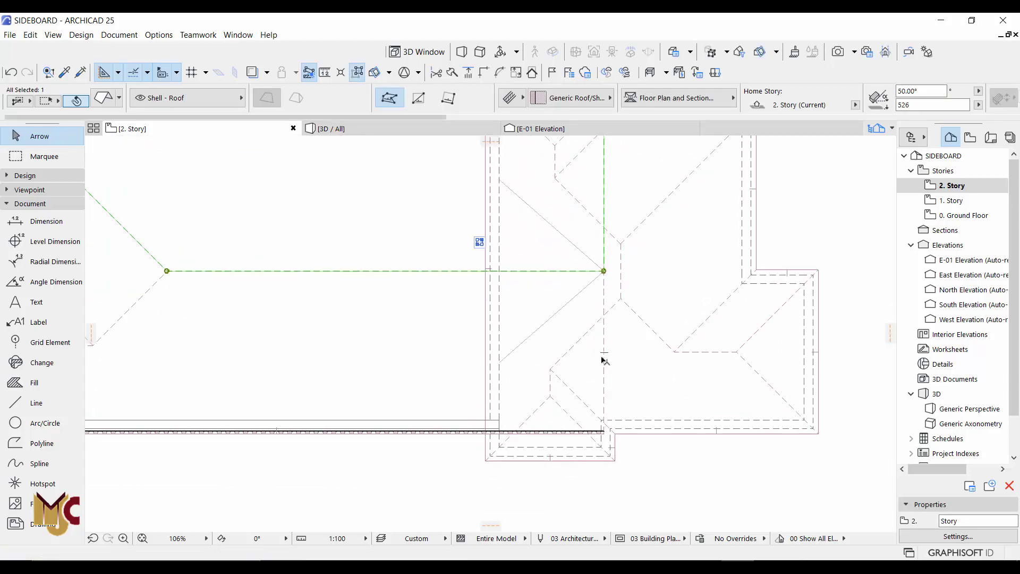
pyautogui.click(605, 356)
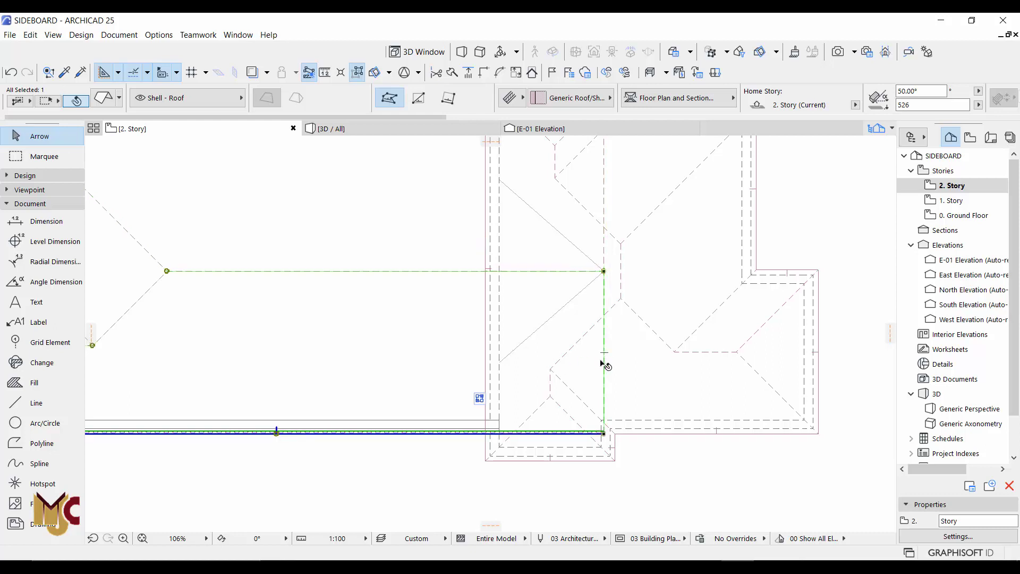
pyautogui.click(603, 364)
pyautogui.click(498, 363)
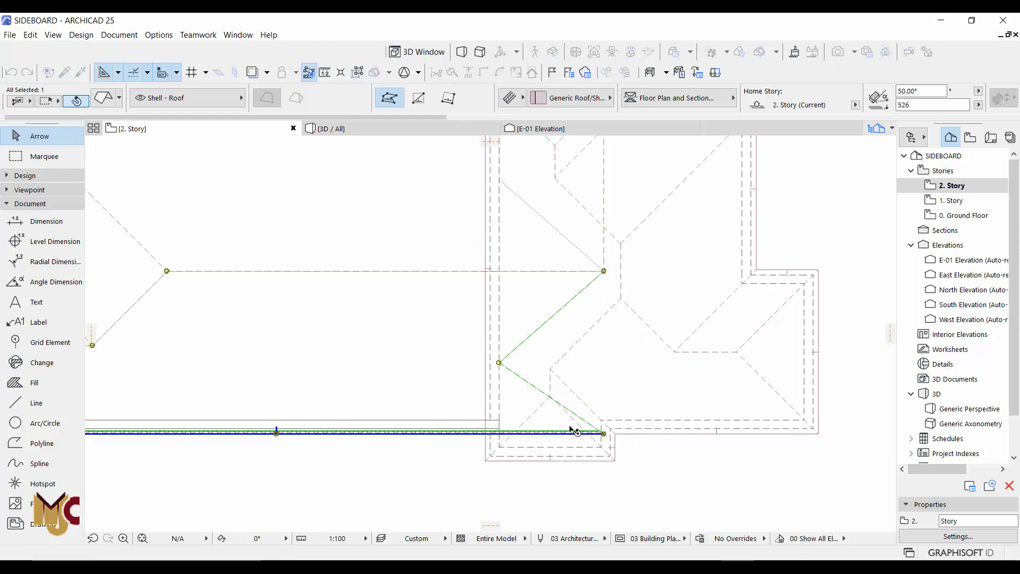
pyautogui.click(604, 435)
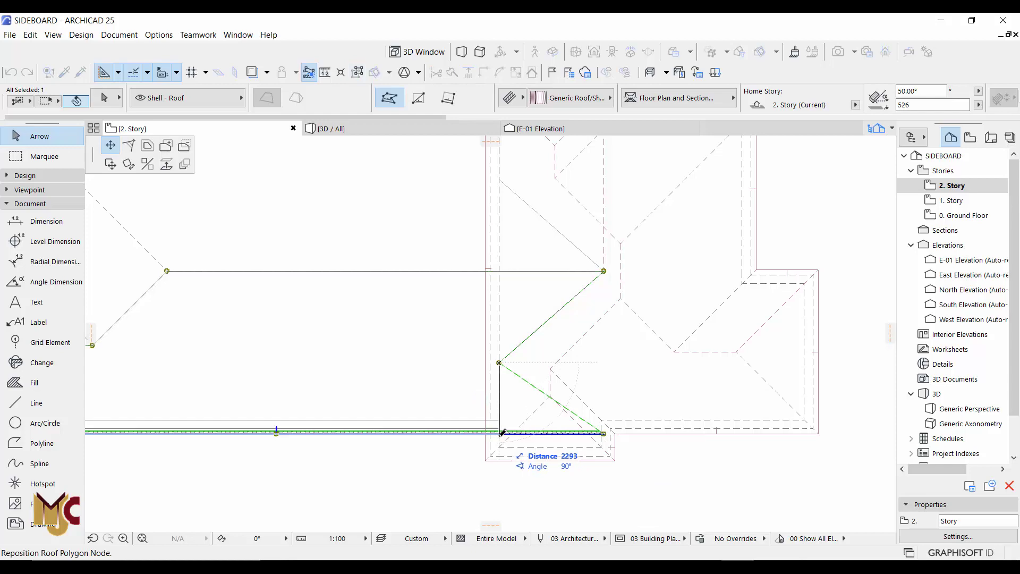
pyautogui.click(498, 434)
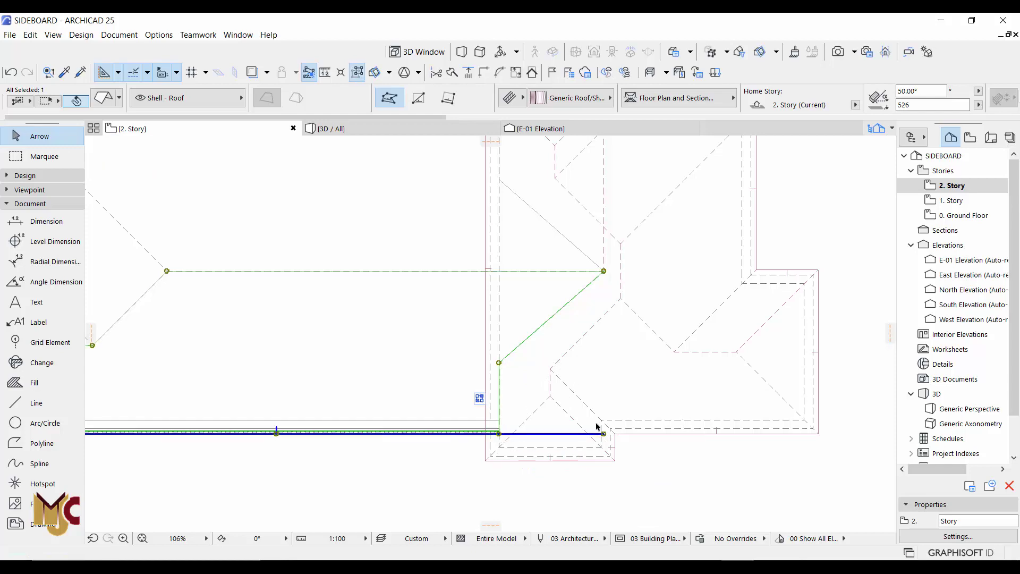
pyautogui.press('F3')
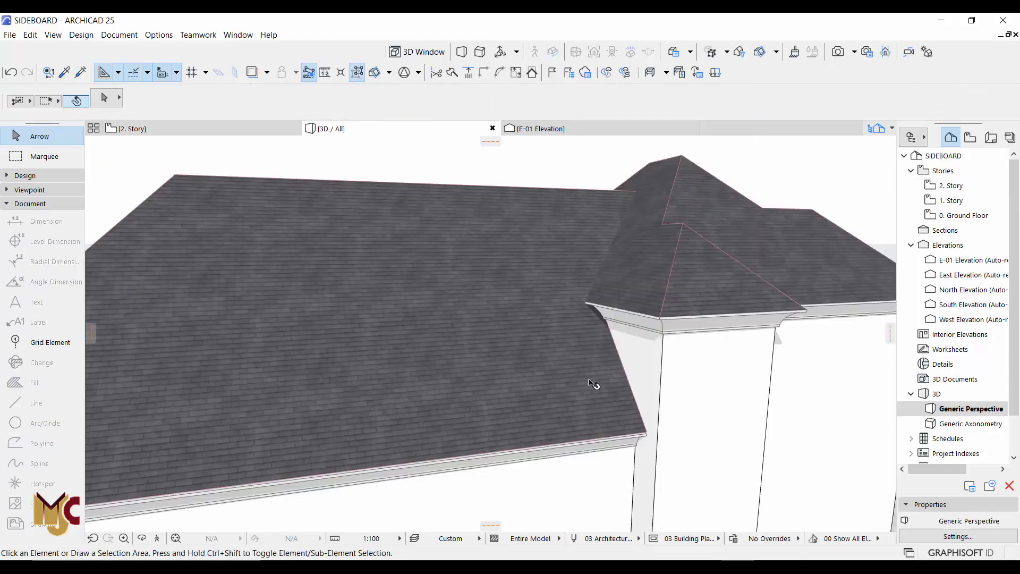
pyautogui.scroll(-2, 616, 355)
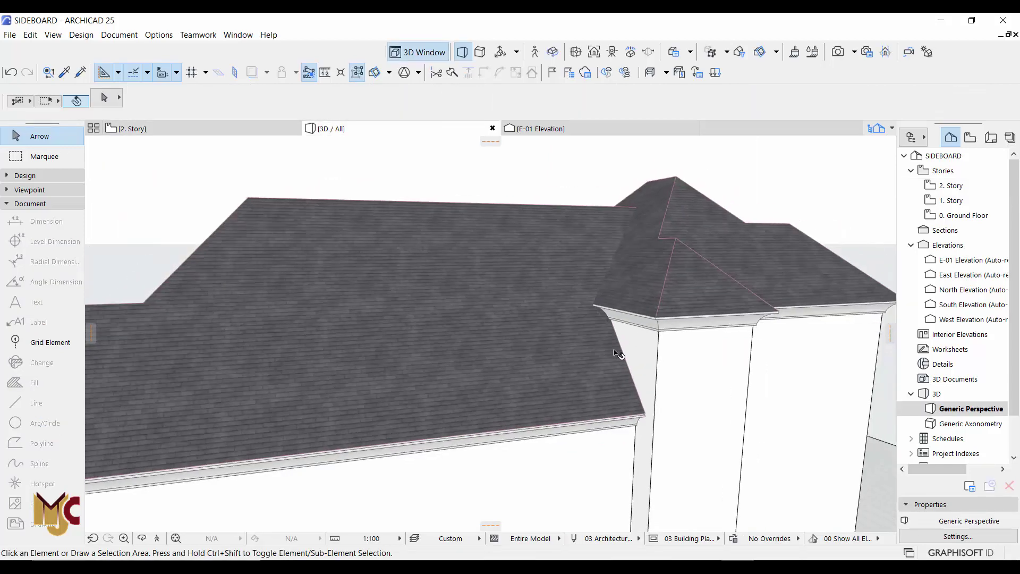
pyautogui.keyDown('shift'); pyautogui.moveTo(581, 358); pyautogui.dragTo(577, 344, button='middle'); pyautogui.keyUp('shift')
pyautogui.click(579, 346)
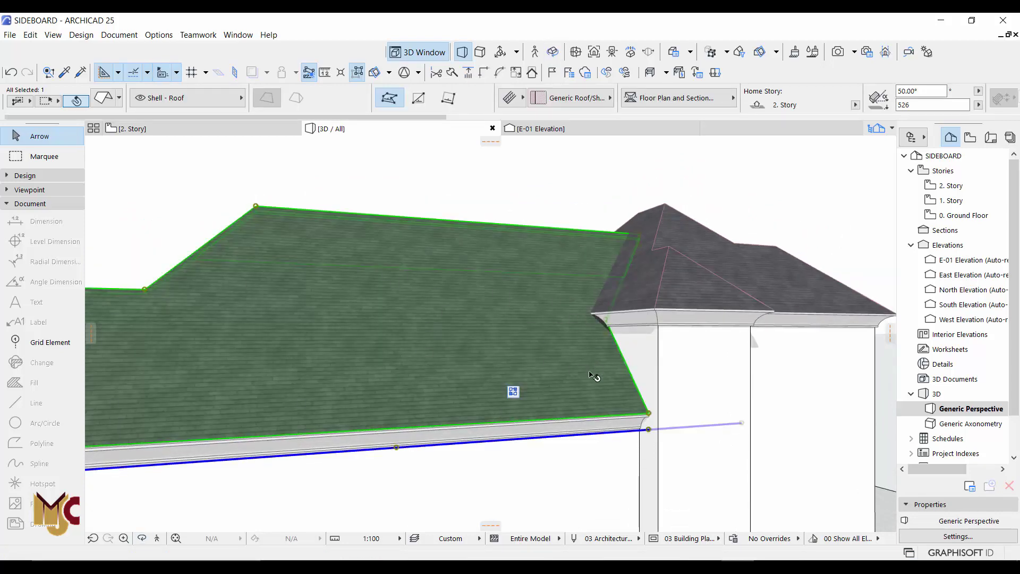
# Step: Reshape the upper roof plane's end in the 2. Story plan to match the upper diagonal and the wall line, and inspect both sides in 3D
pyautogui.press('F2')
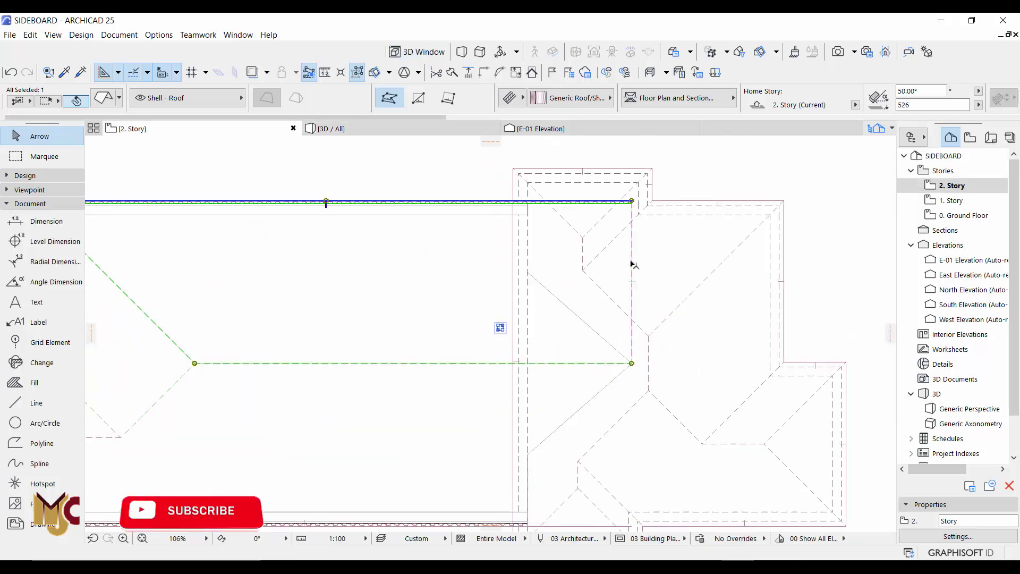
pyautogui.click(632, 261)
pyautogui.click(527, 269)
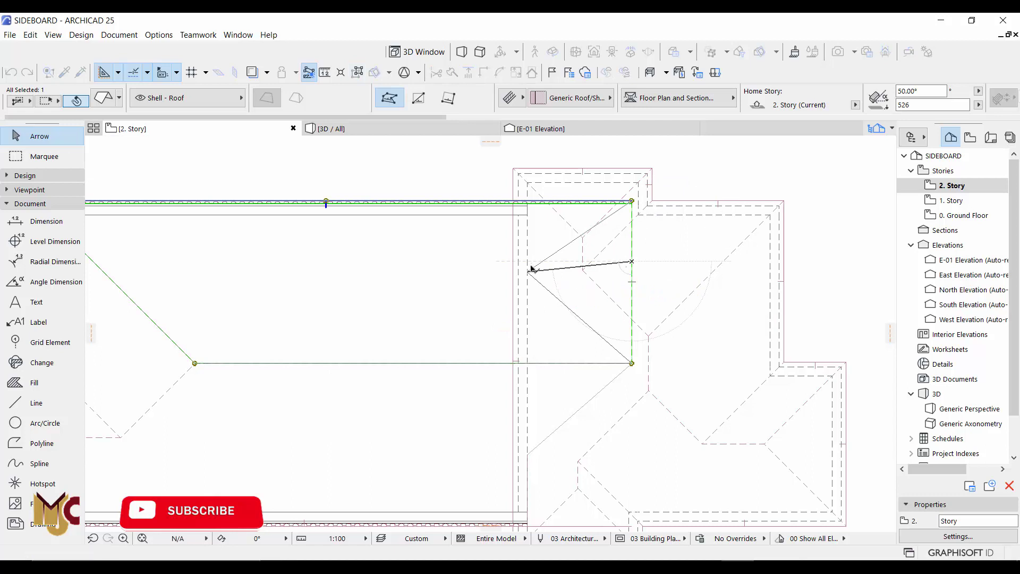
pyautogui.click(632, 201)
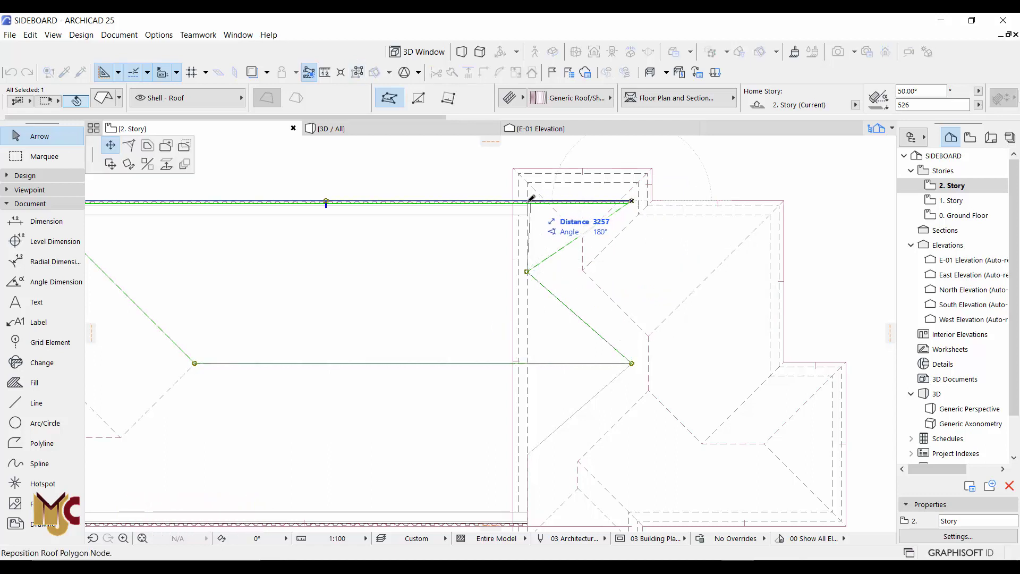
pyautogui.click(527, 200)
pyautogui.press('Escape')
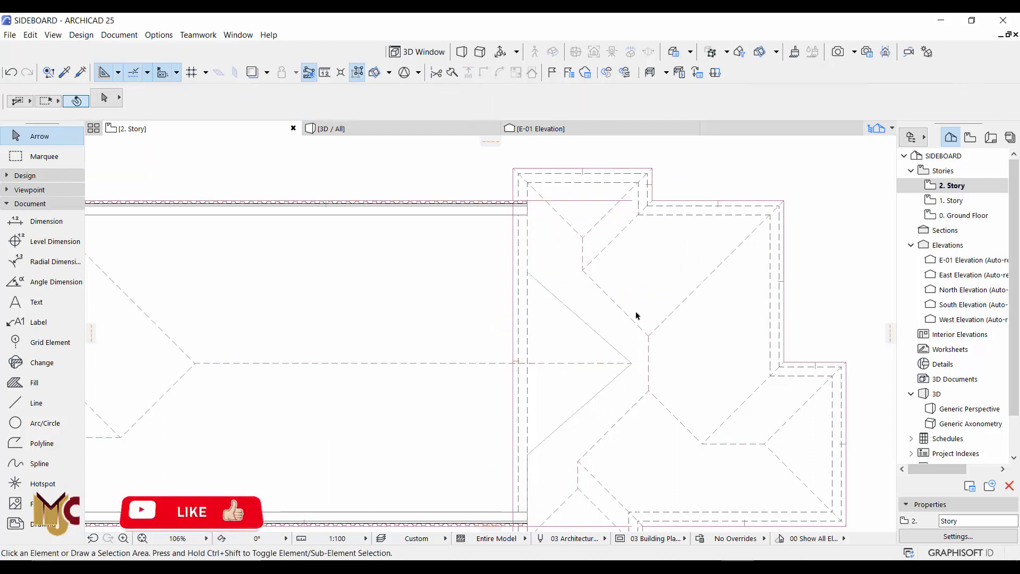
pyautogui.press('F3')
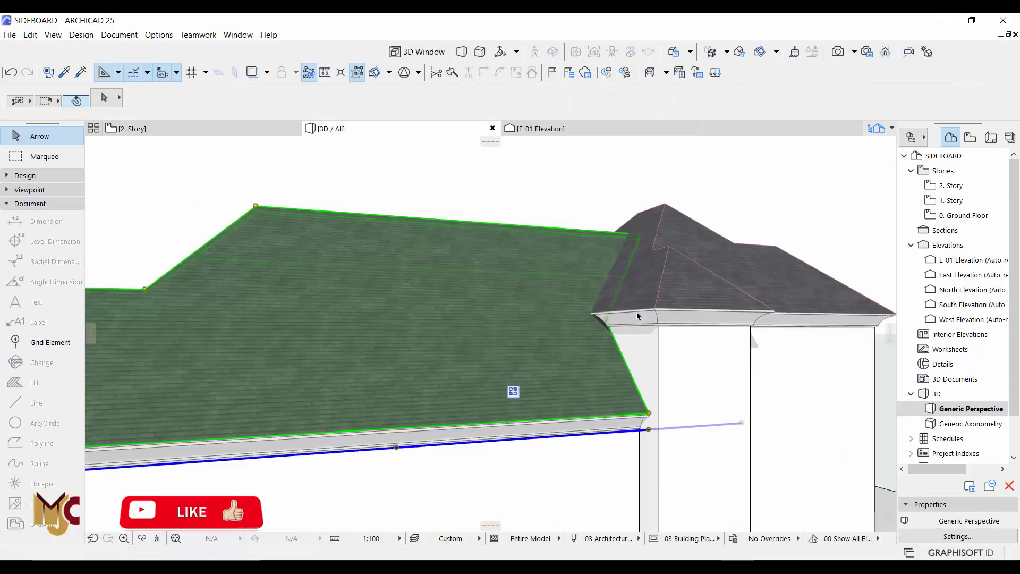
pyautogui.press('Escape')
pyautogui.keyDown('shift'); pyautogui.moveTo(649, 348); pyautogui.dragTo(645, 417, button='middle'); pyautogui.keyUp('shift')
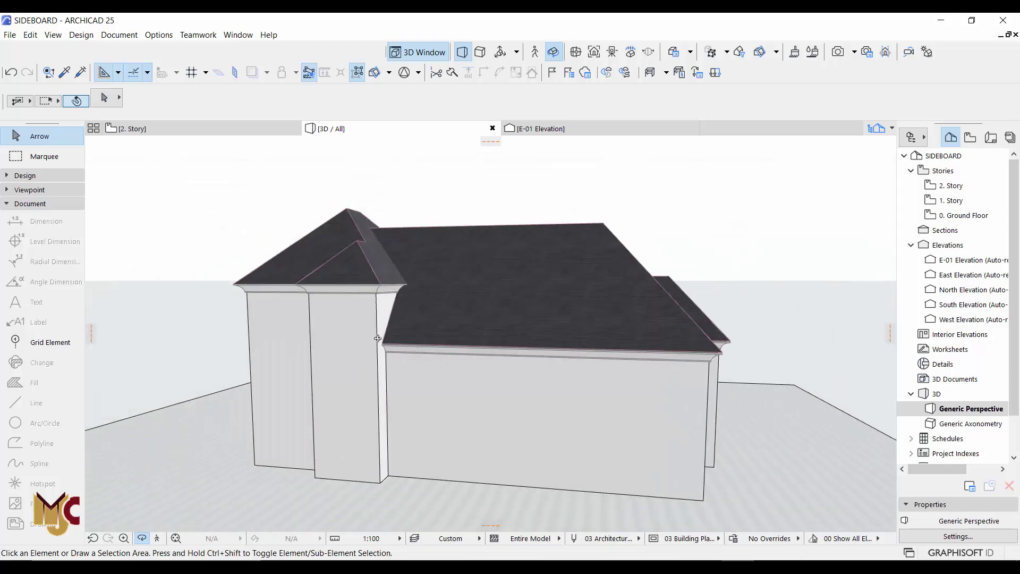